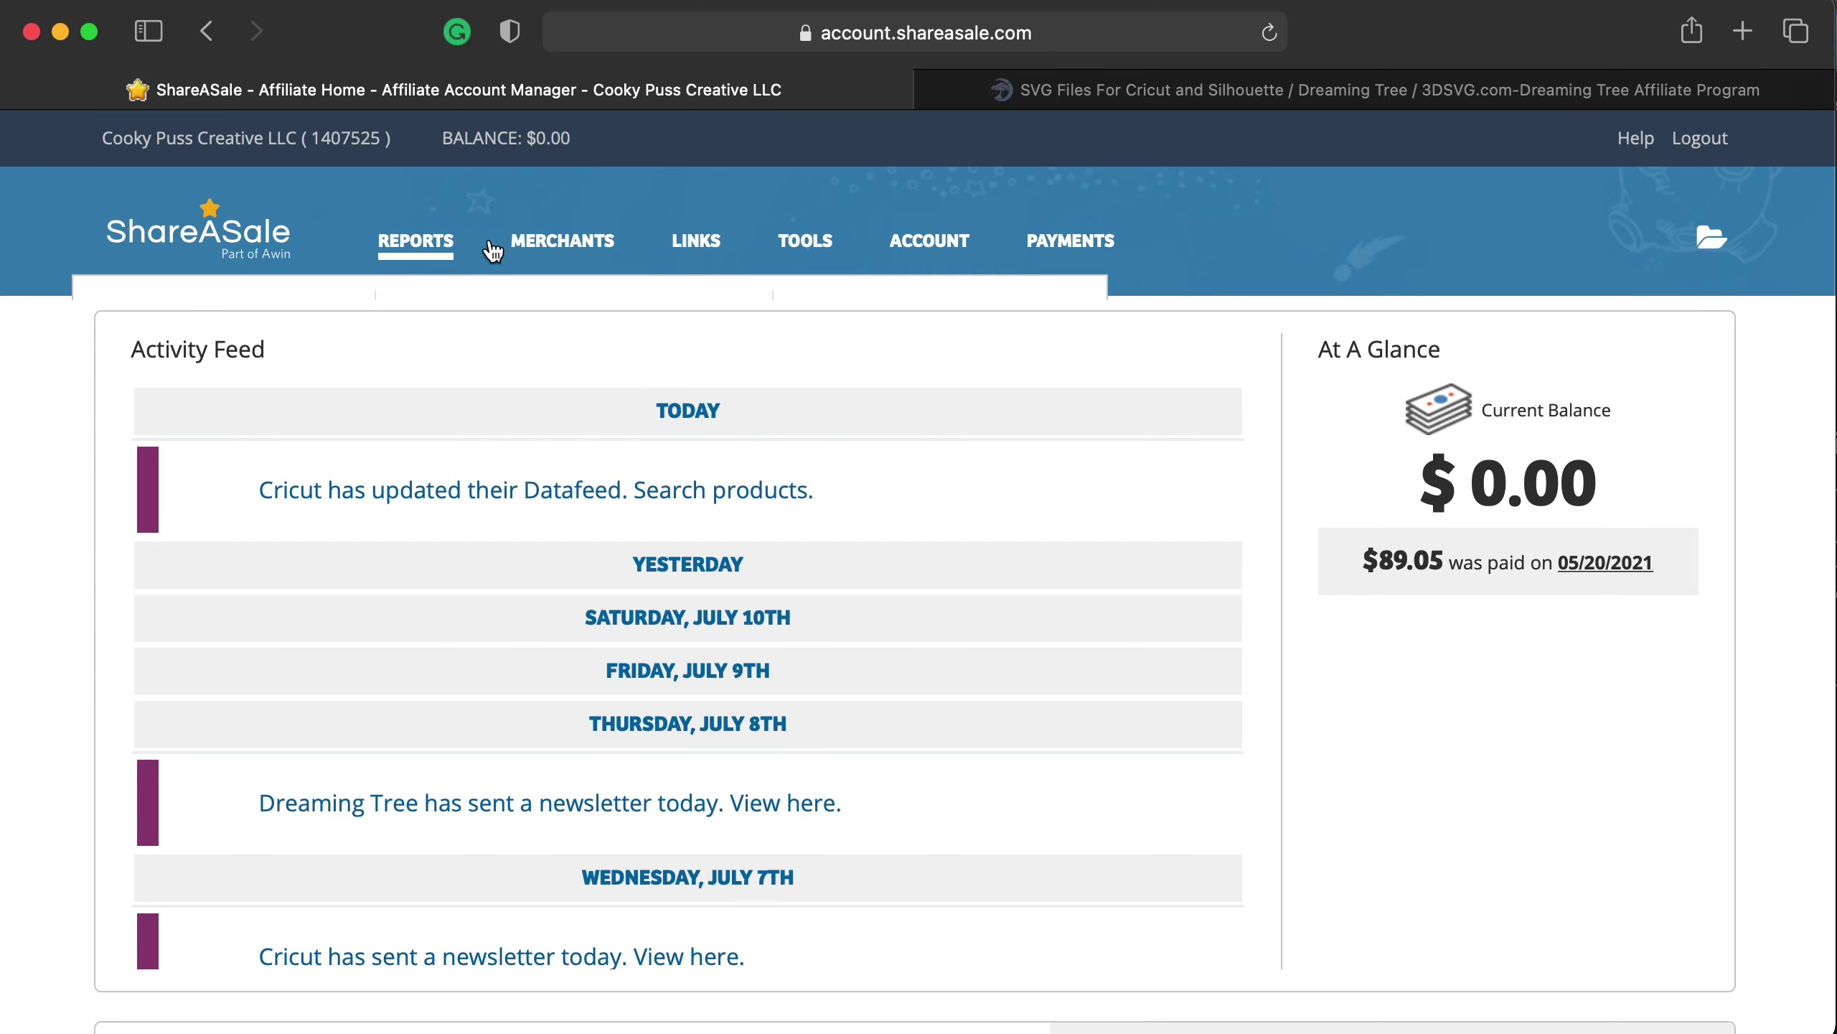
Go to ShareASale's Get a Link/Banner page from the Links menu.
mouse_move(716, 251)
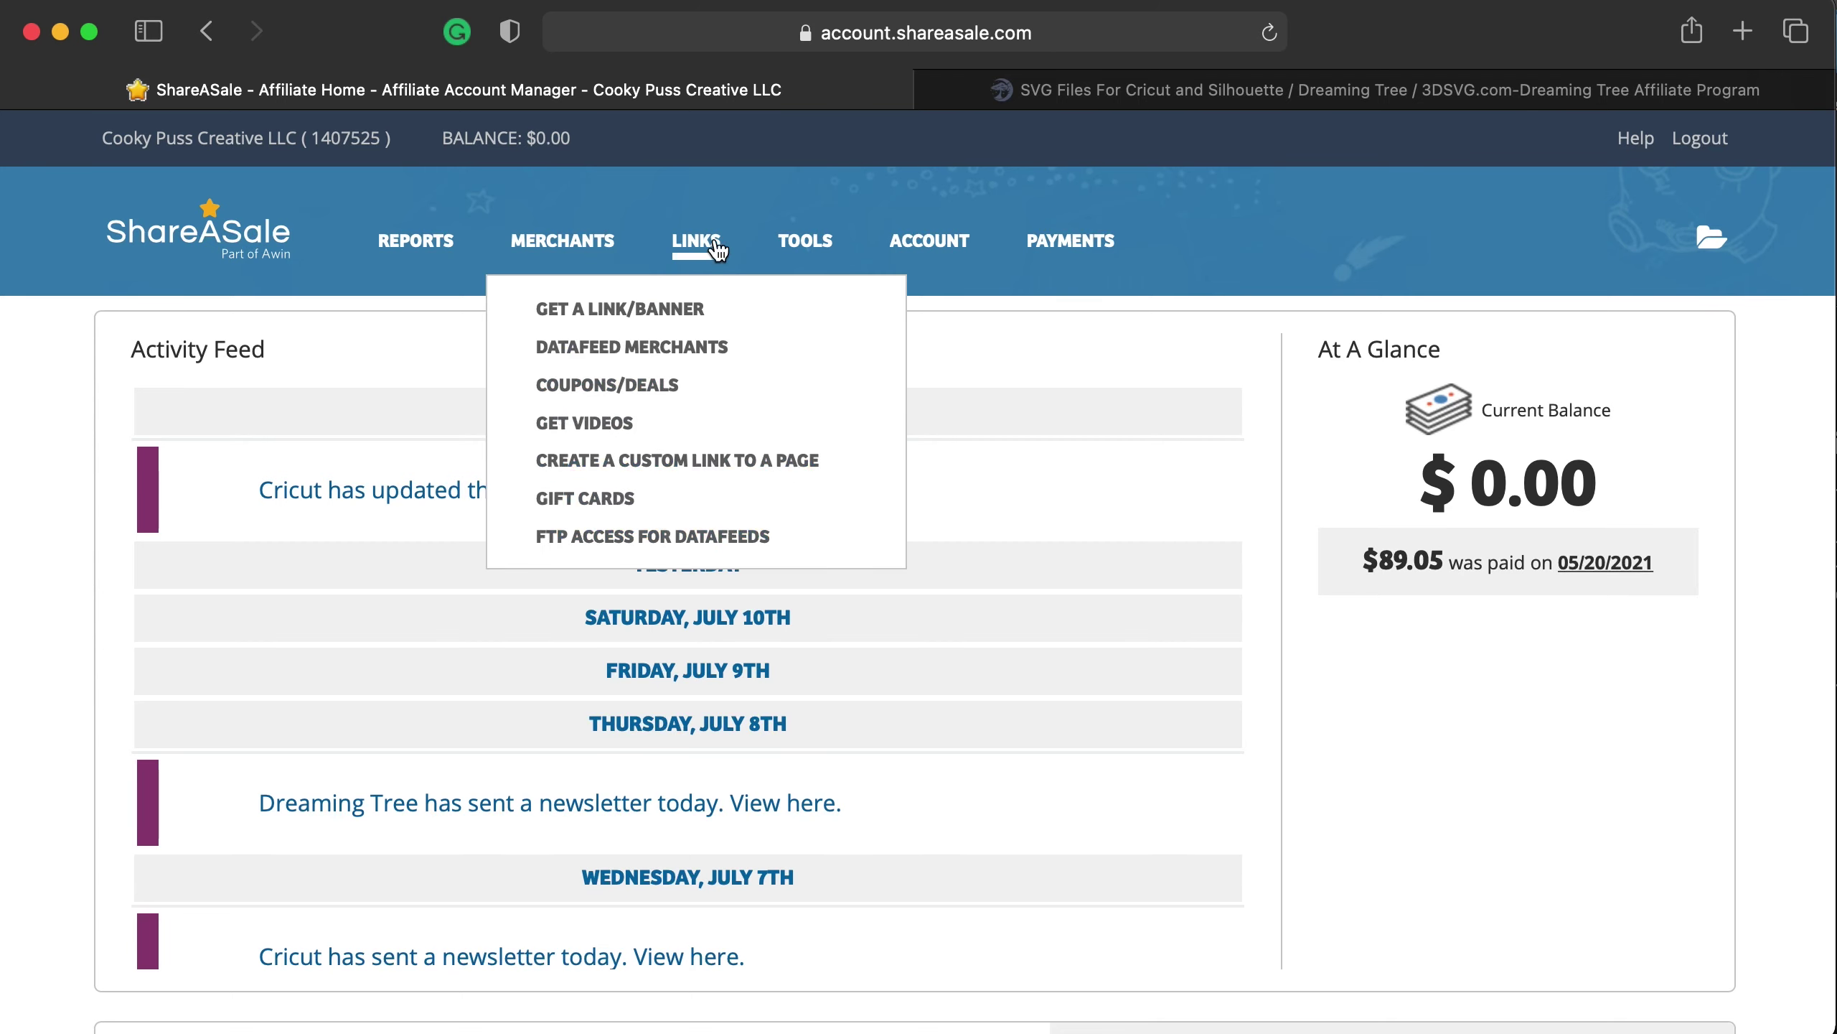
click(640, 312)
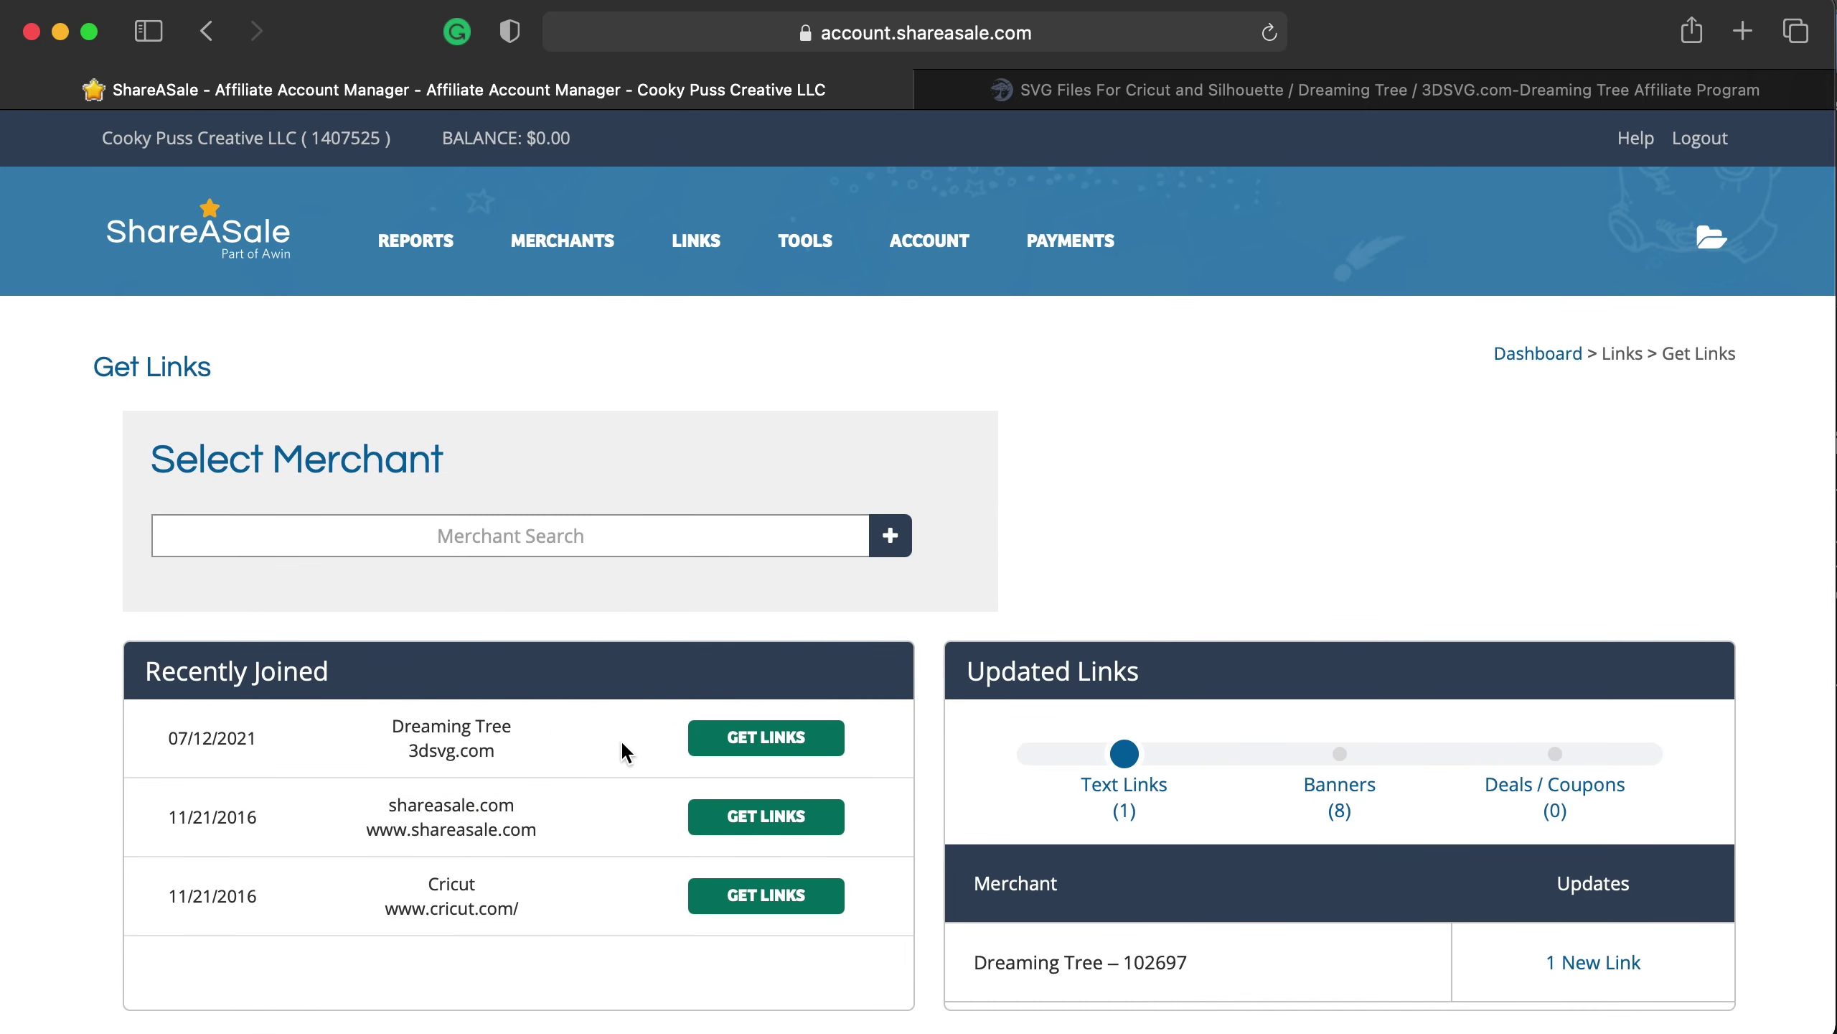
Open Dreaming Tree's banners and the 1200 x 599 Sweet Summertime banner (ID 1811983).
click(771, 749)
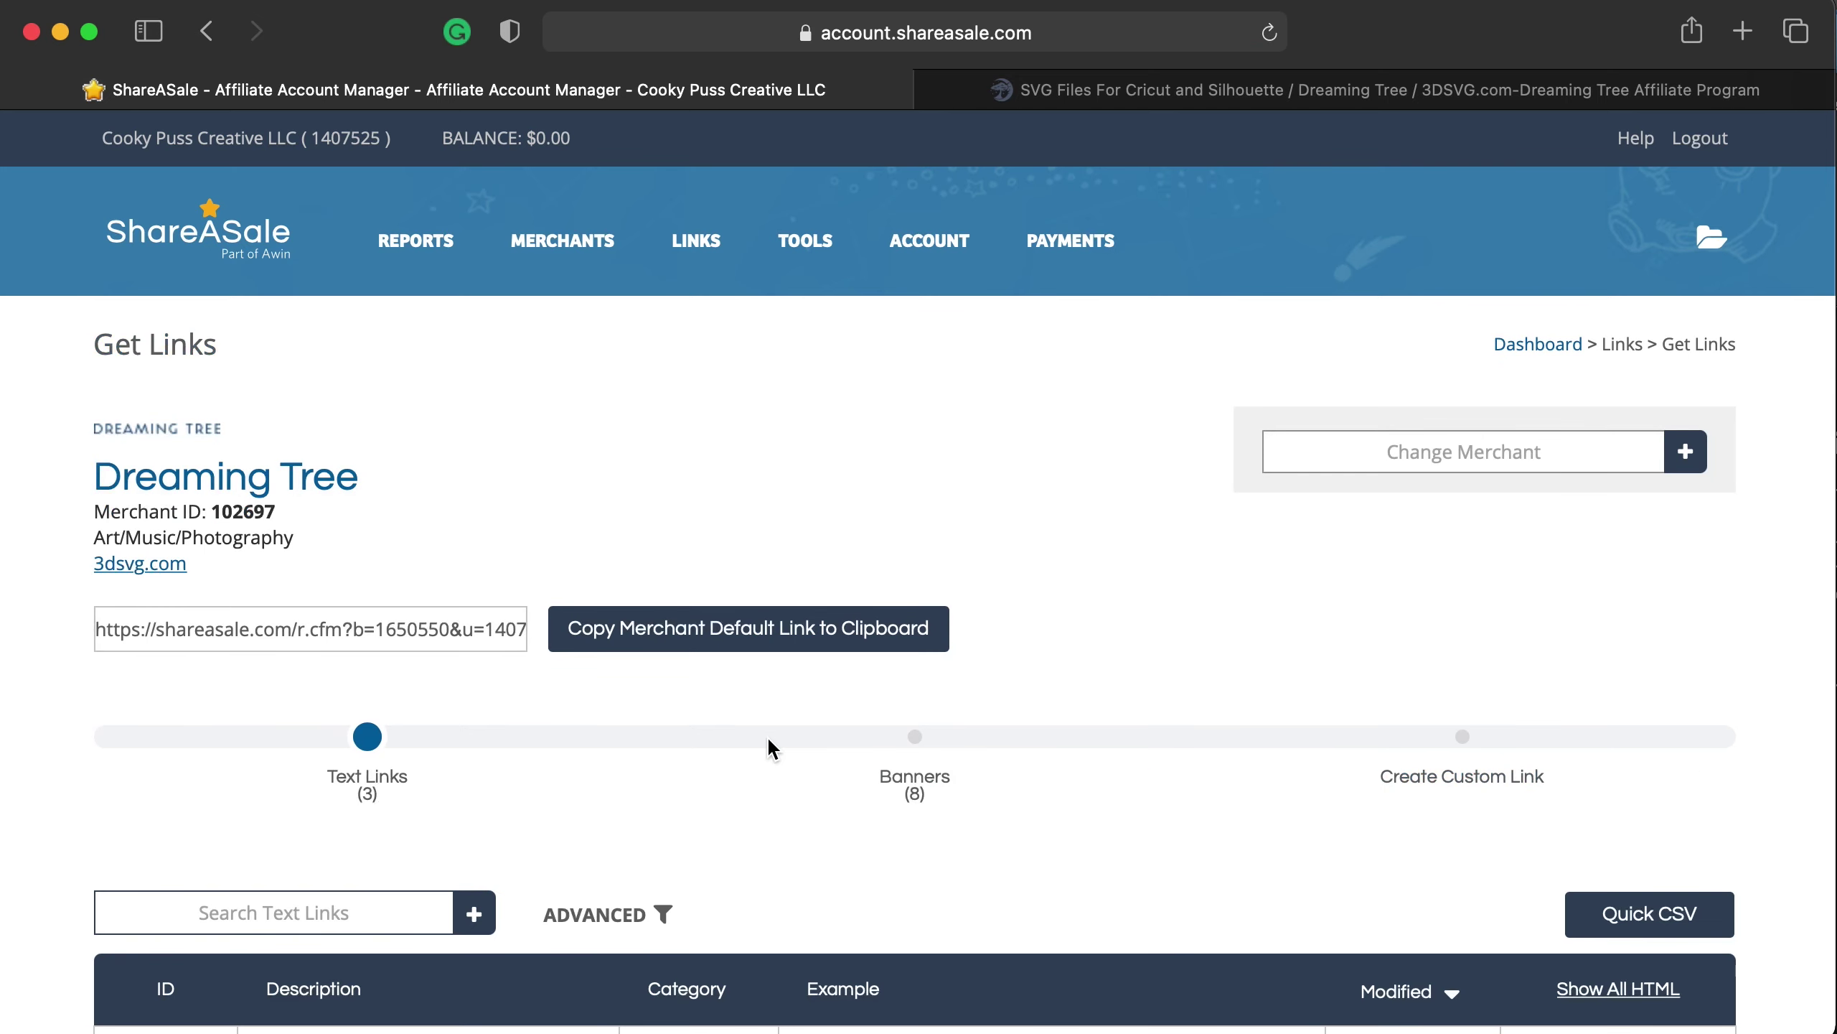
scroll(766, 736, down, 6)
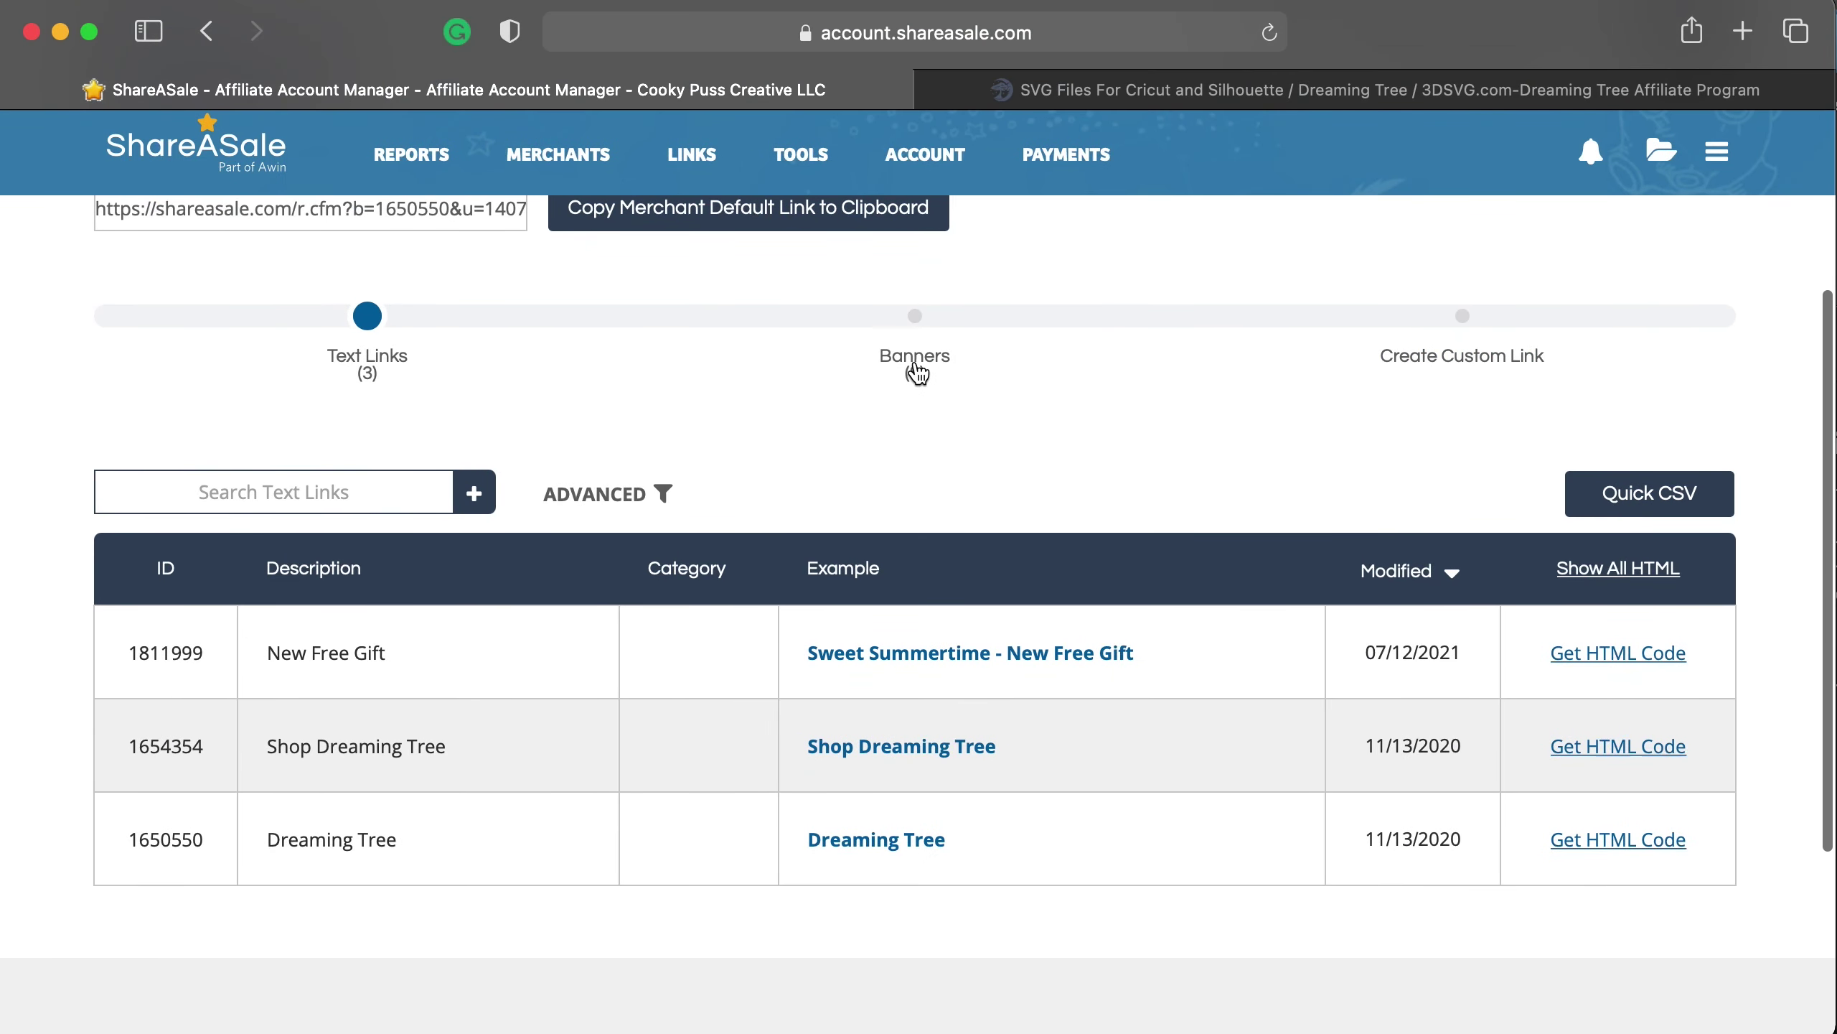
click(916, 372)
scroll(1042, 517, down, 3)
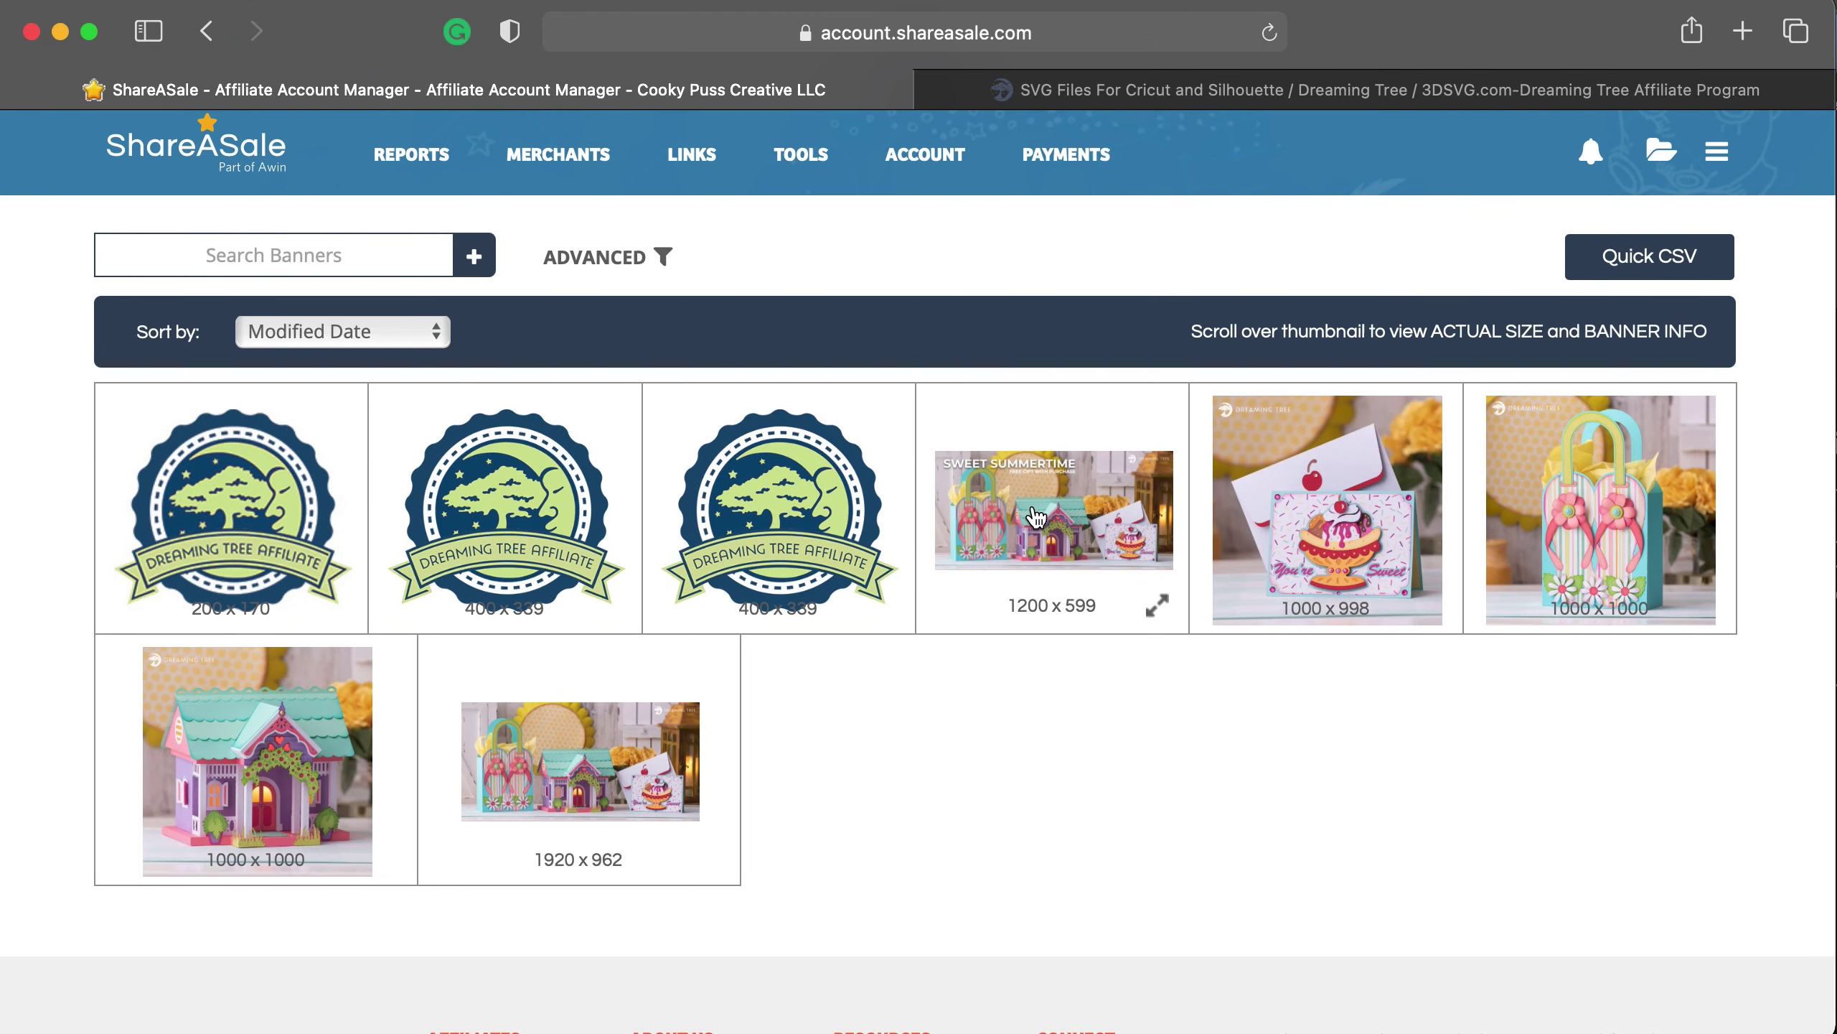
click(1036, 517)
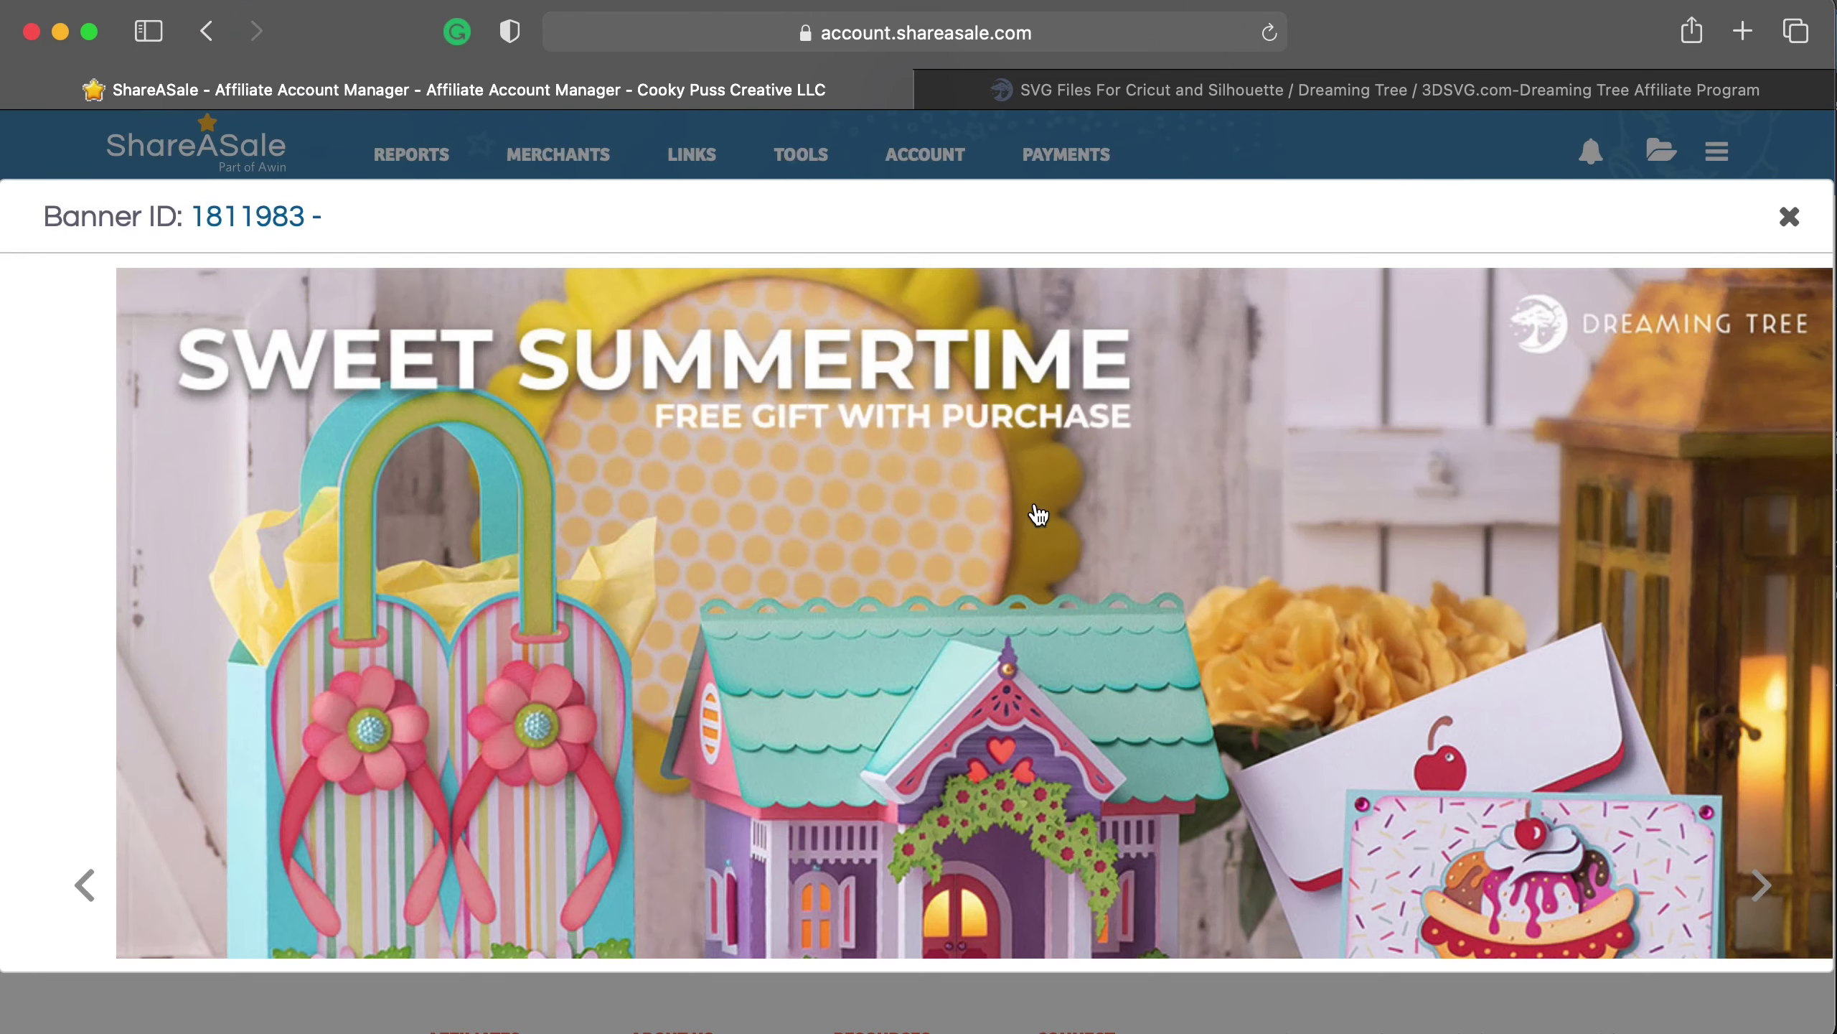
Select the banner's HTML code in the copy-and-paste box.
scroll(937, 515, down, 4)
scroll(935, 515, down, 5)
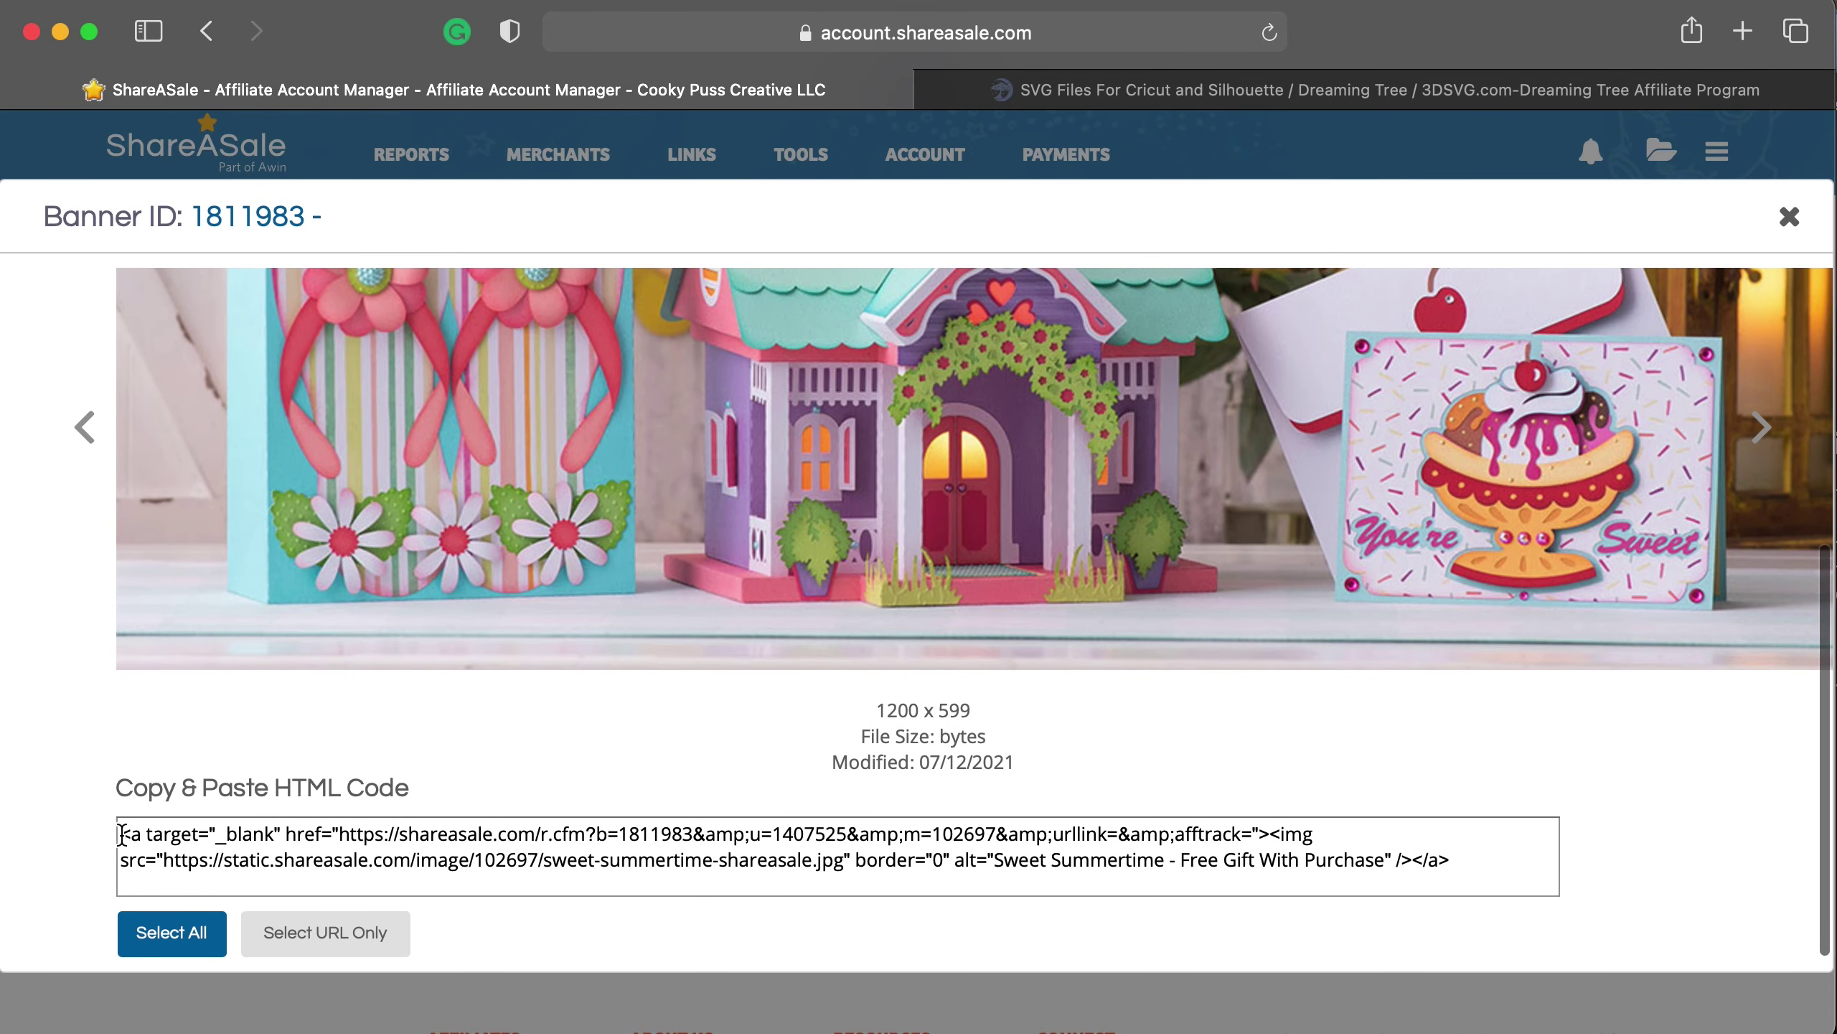
drag(121, 834, 1450, 862)
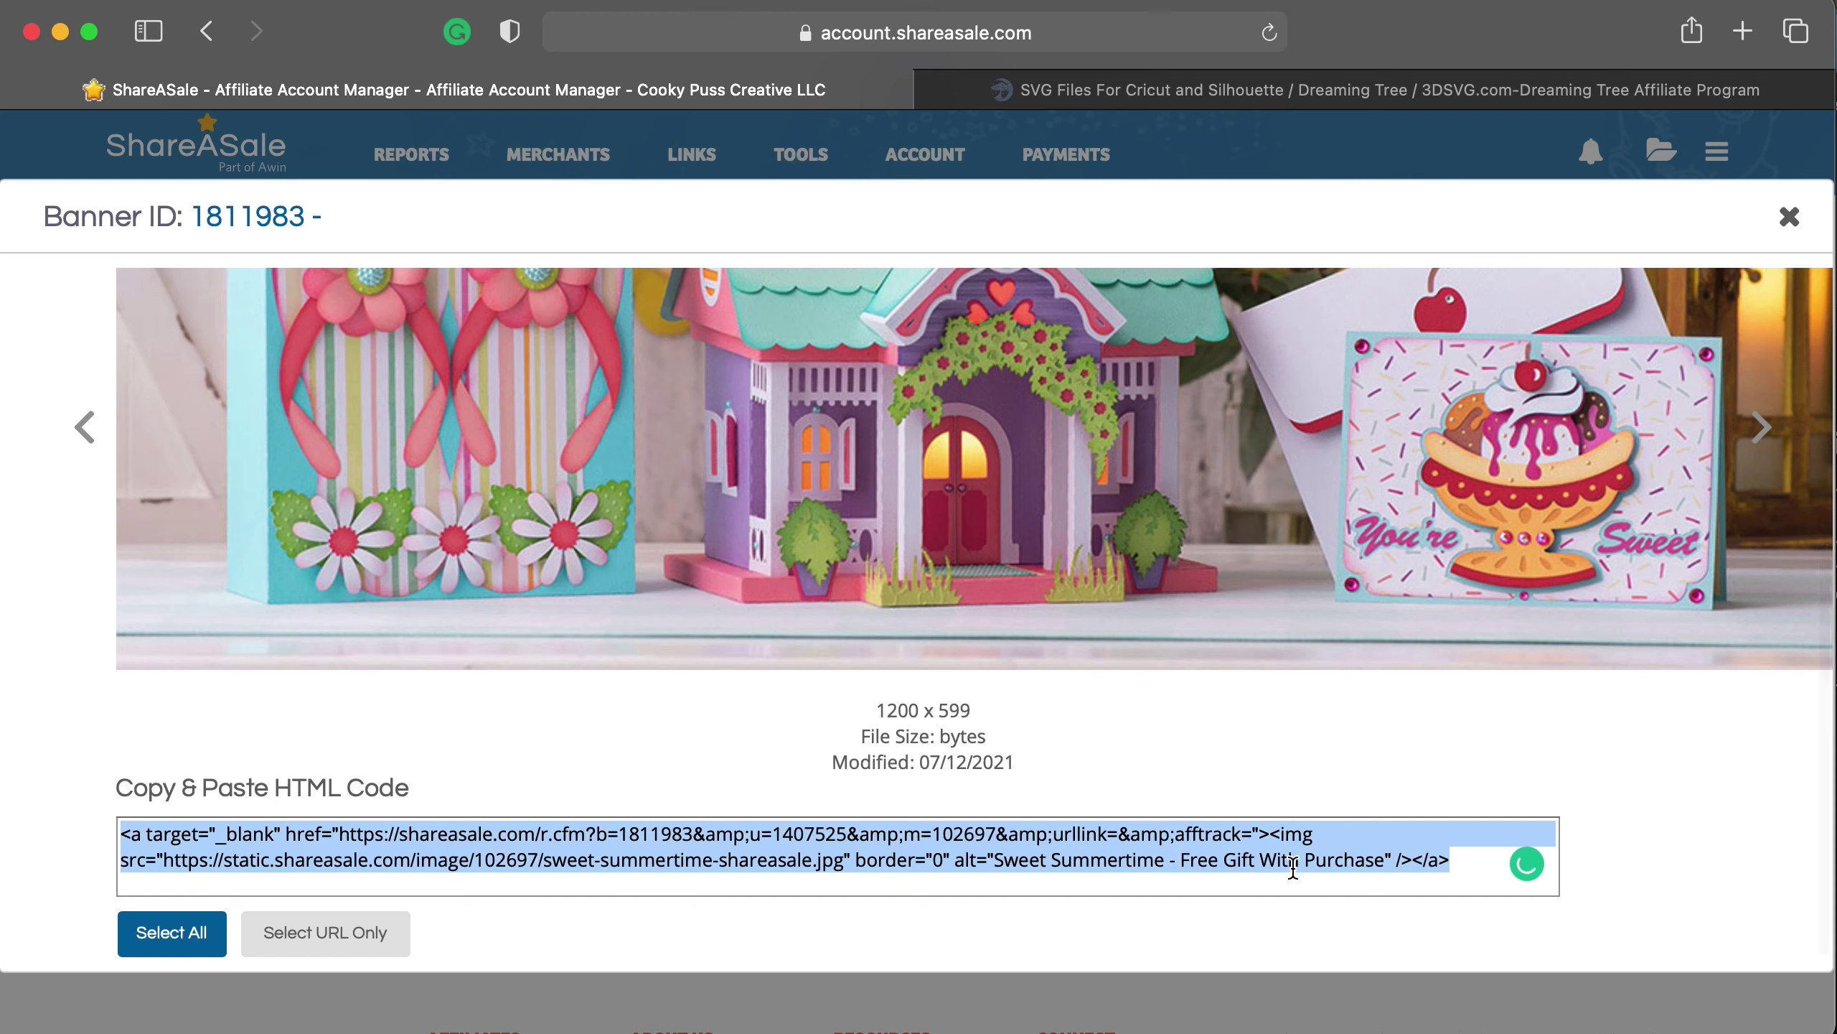
click(1190, 862)
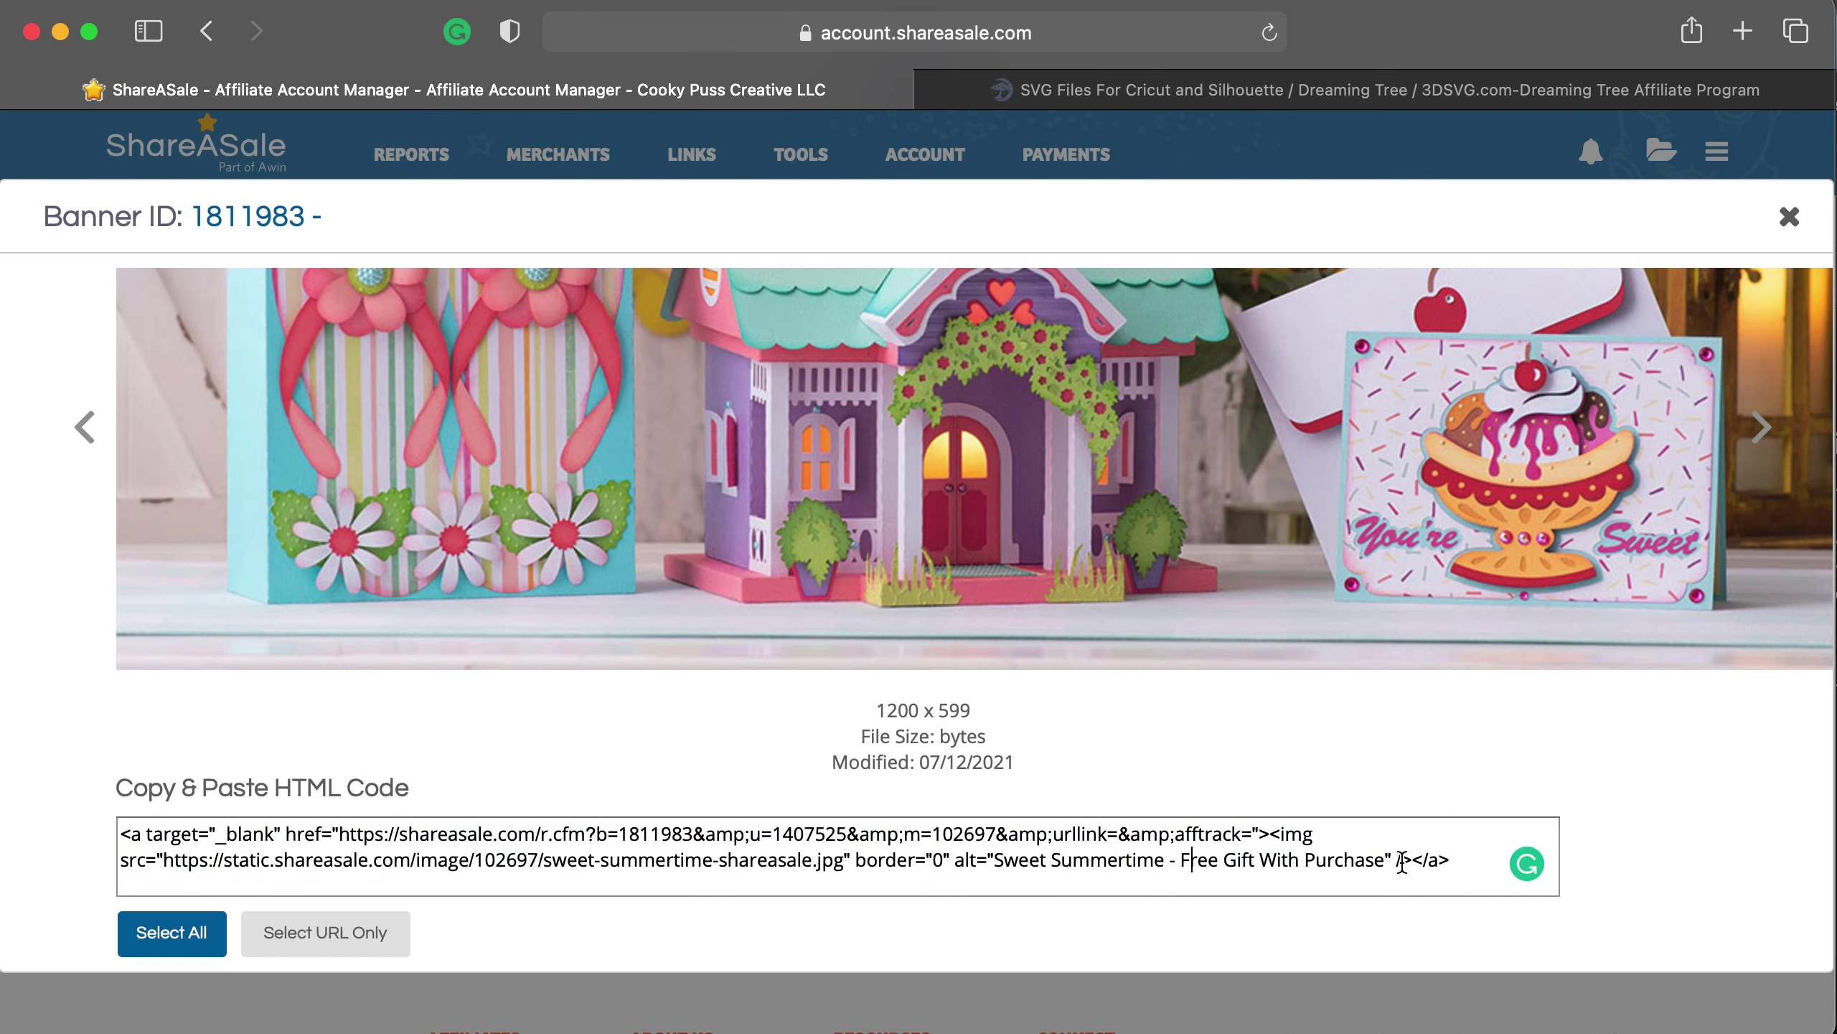
drag(1467, 863, 693, 828)
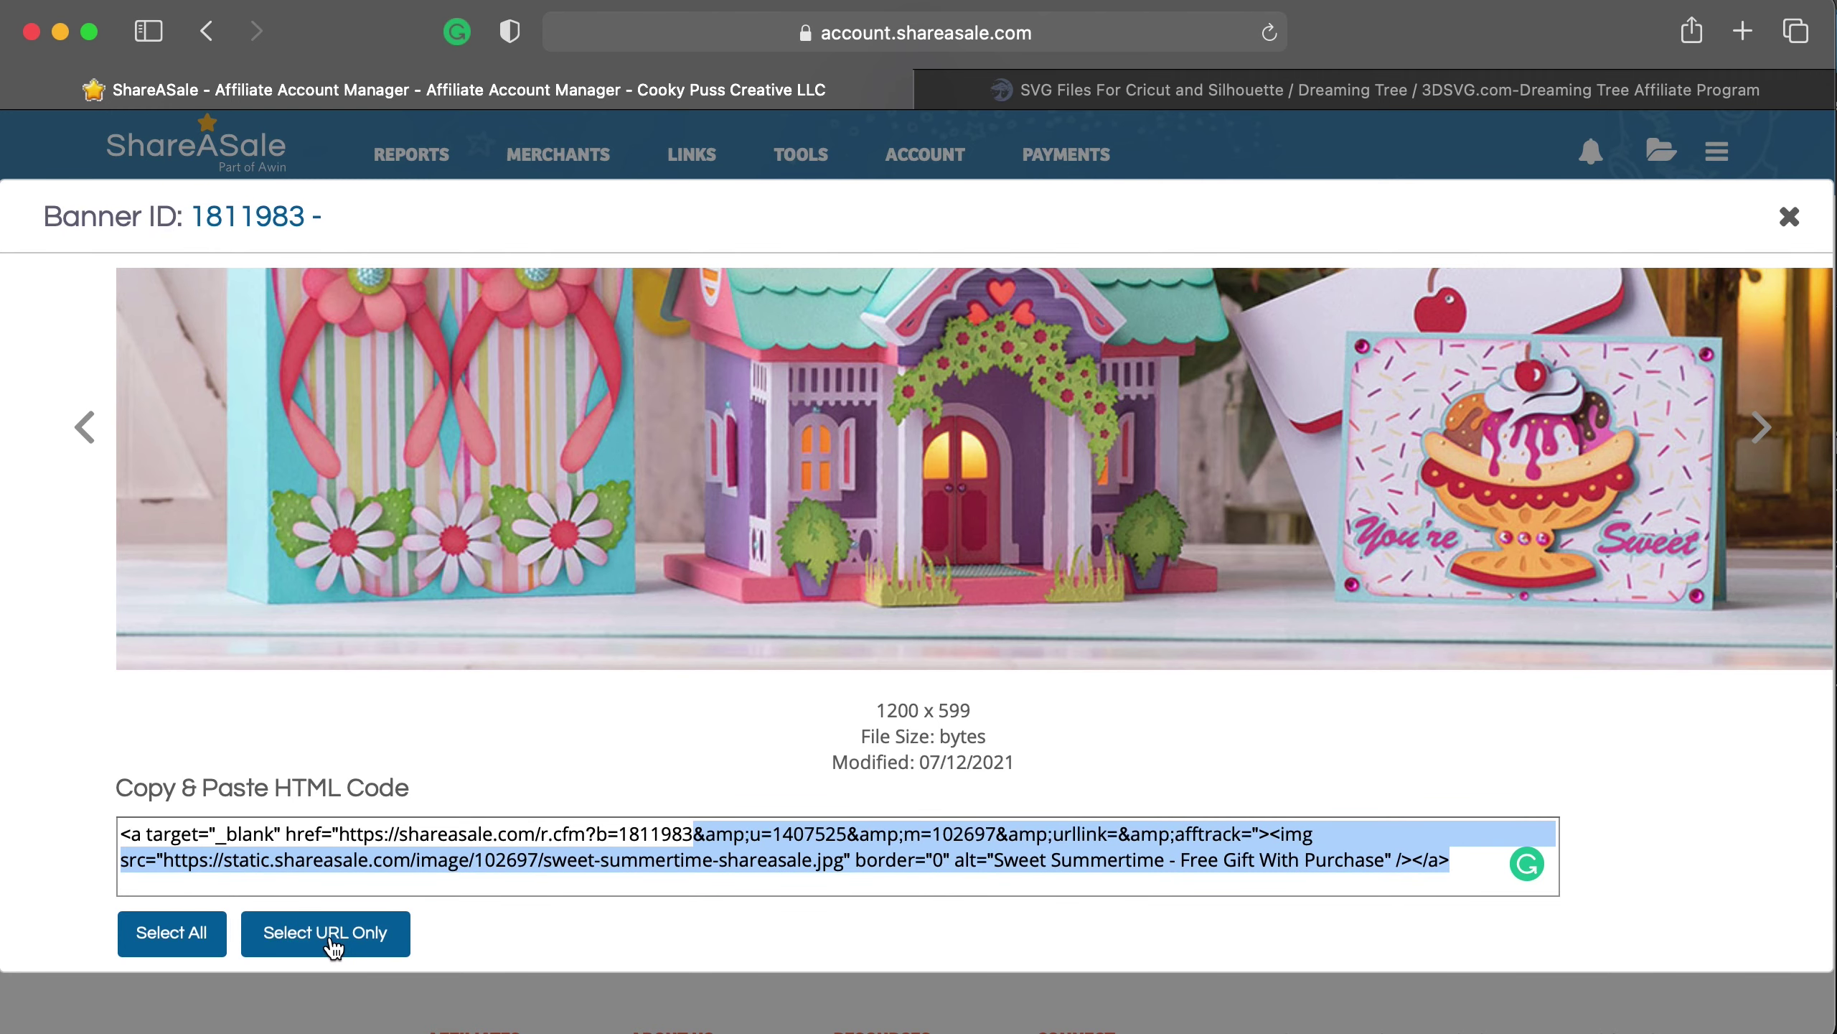
Switch the banner code to Select URL Only and copy the plain tracking URL.
click(311, 939)
scroll(889, 846, down, 2)
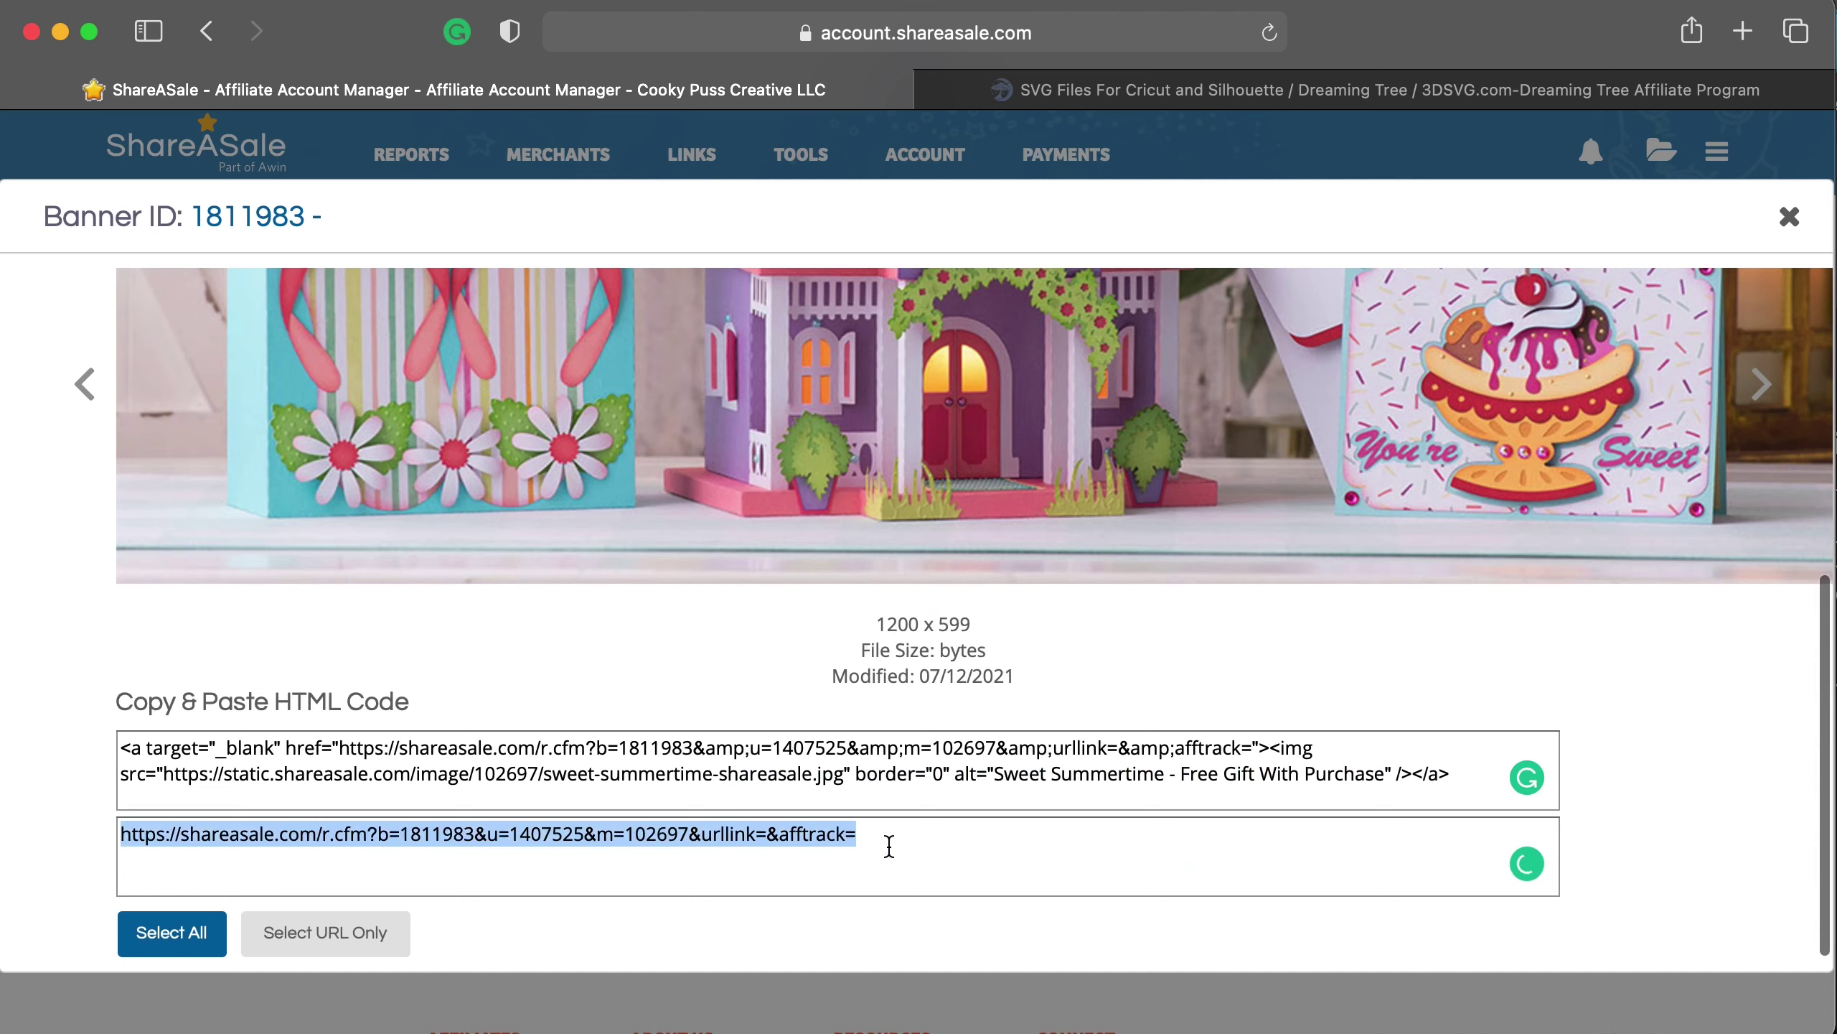
drag(885, 843, 120, 828)
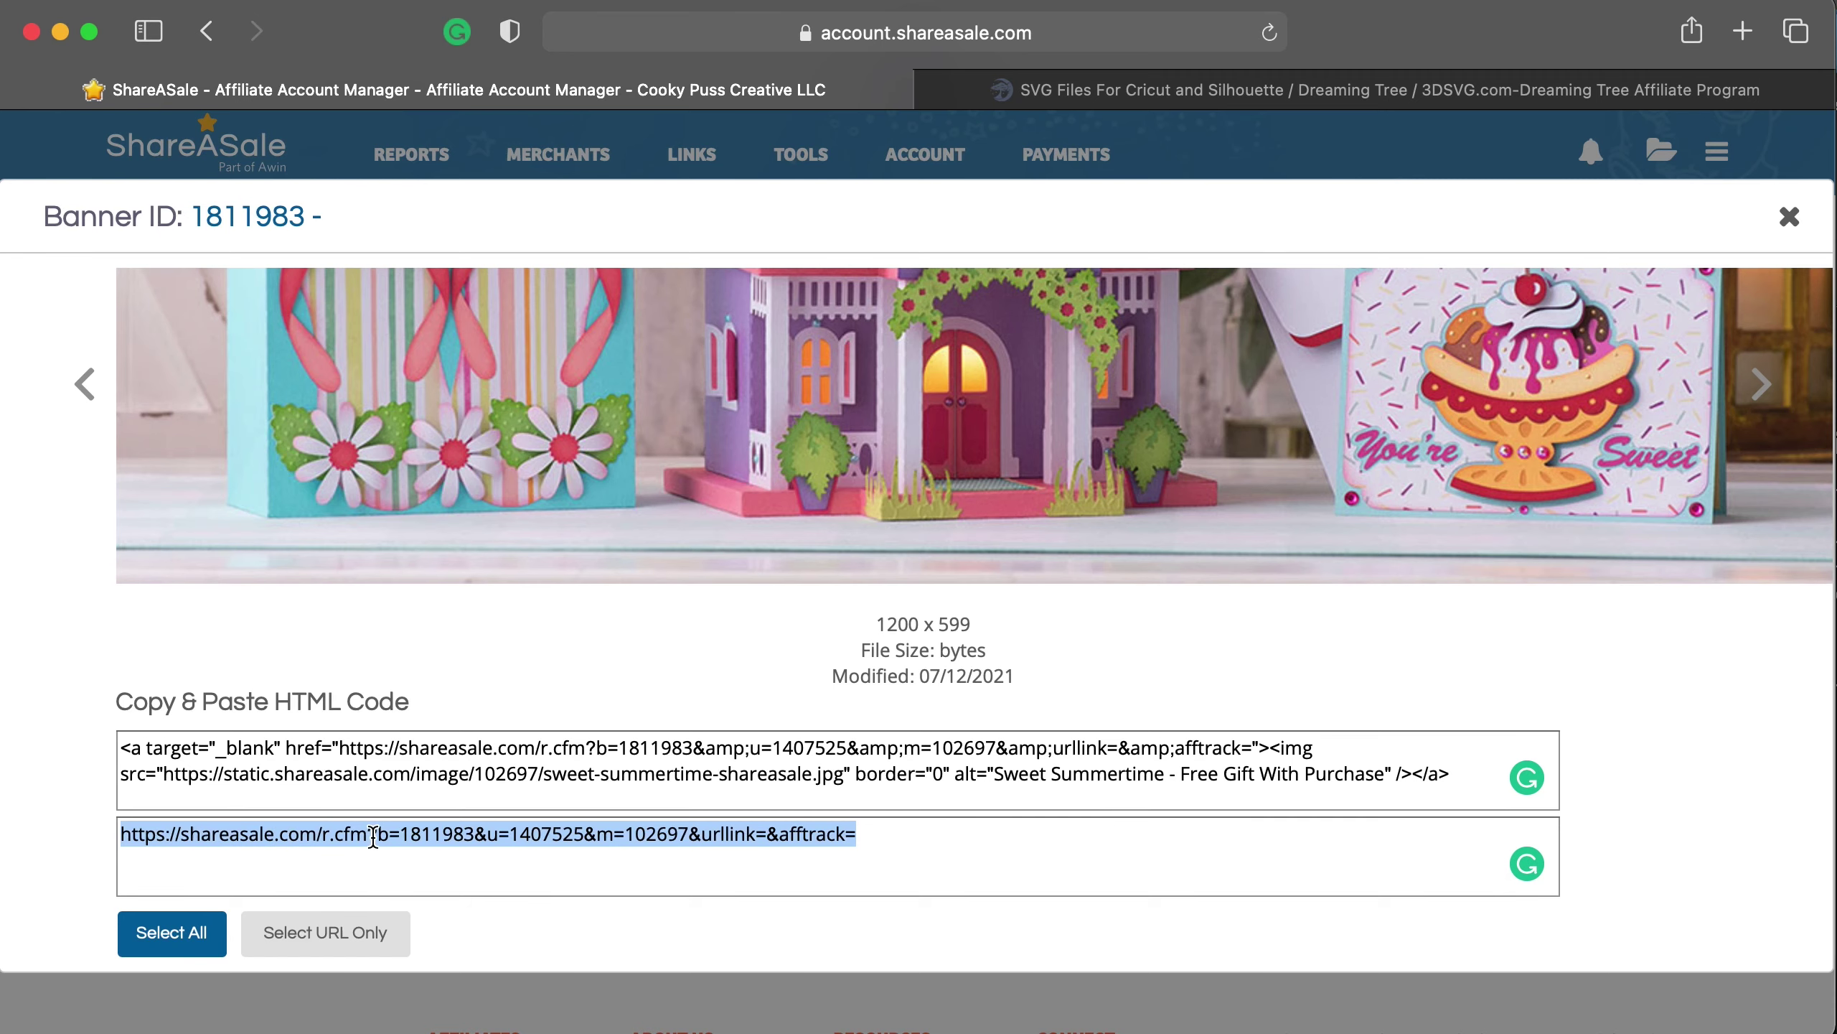
right_click(452, 835)
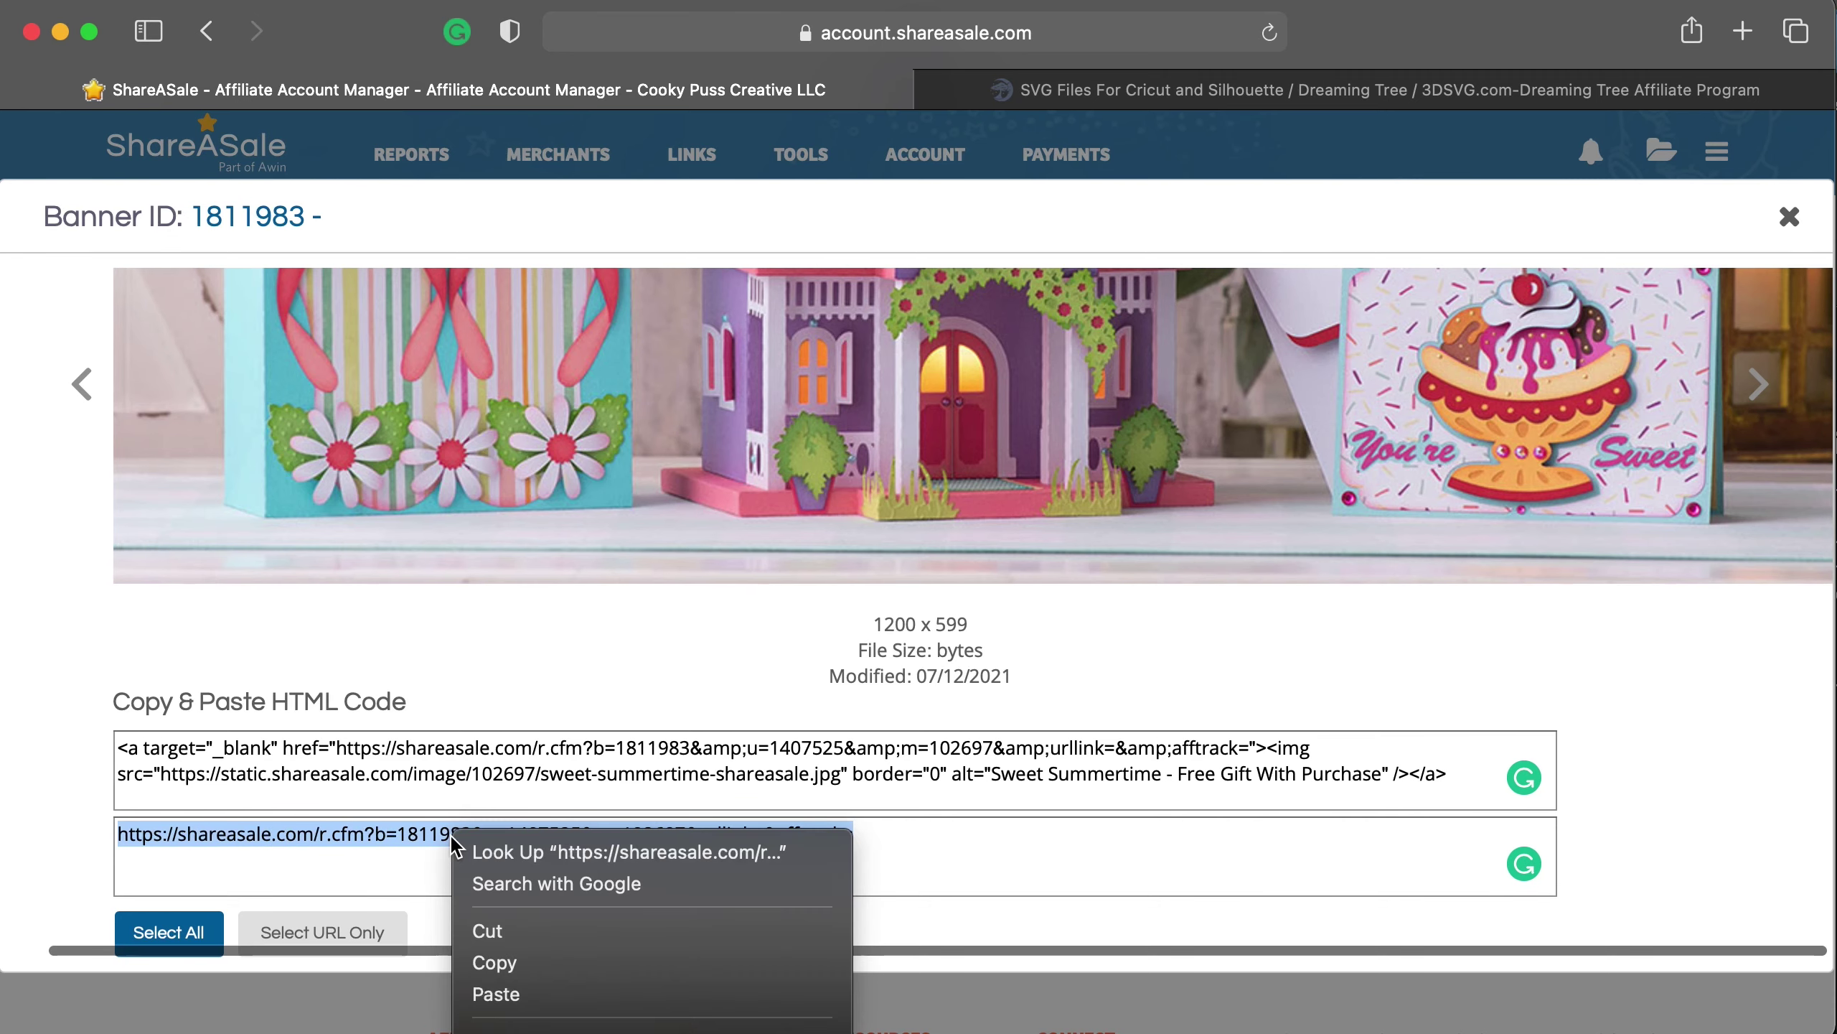
click(535, 960)
scroll(622, 926, down, 1)
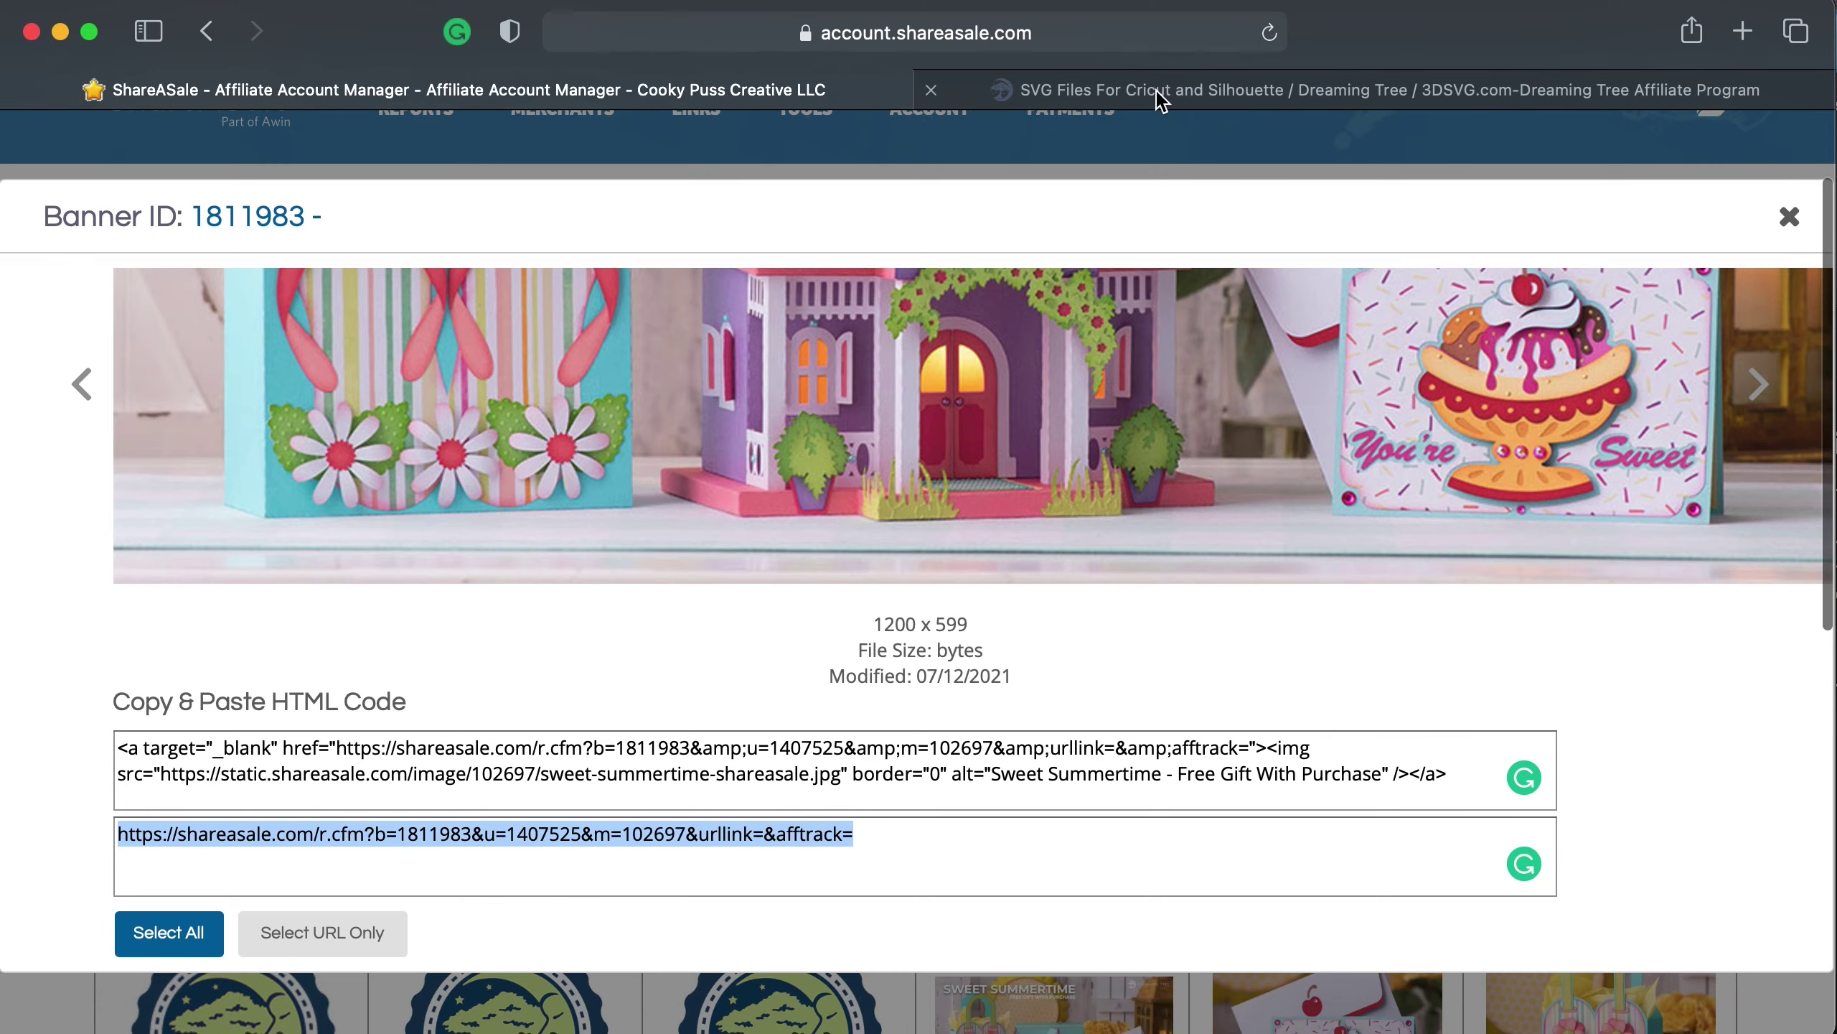
Paste the copied affiliate URL into the Dreaming Tree tab's address bar.
click(1161, 100)
click(842, 40)
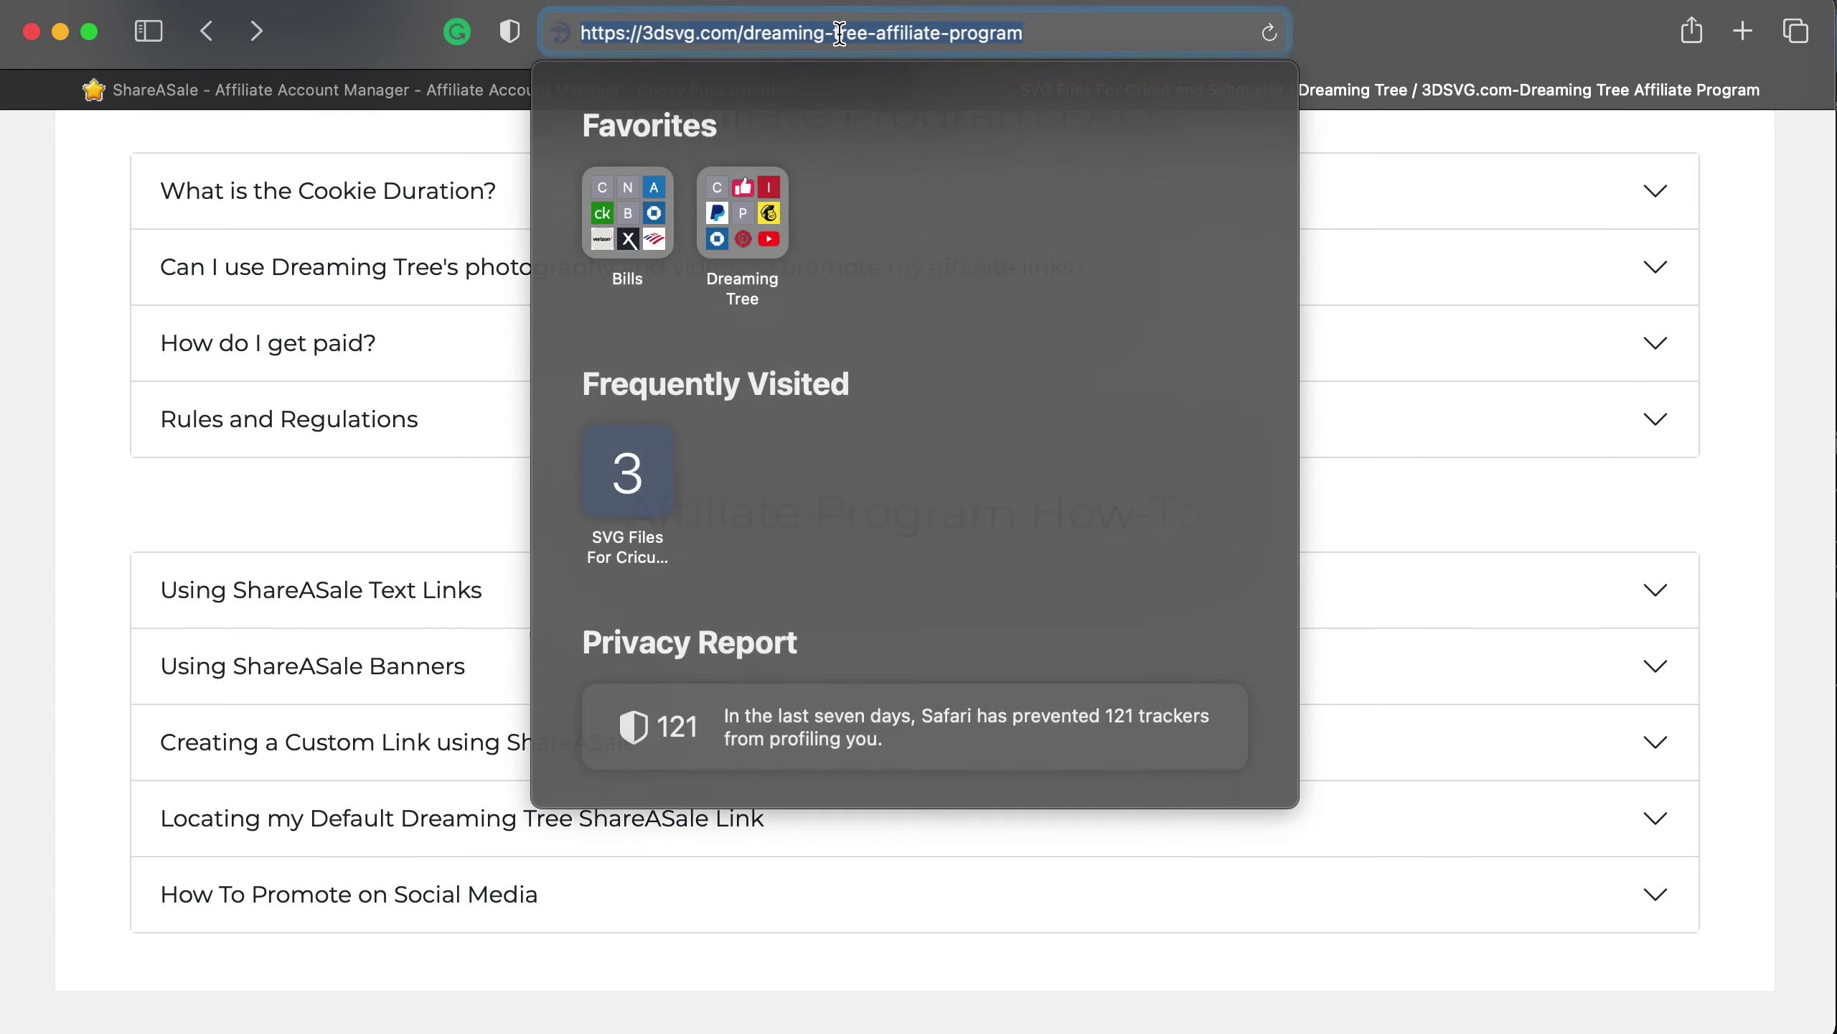
key(BackSpace)
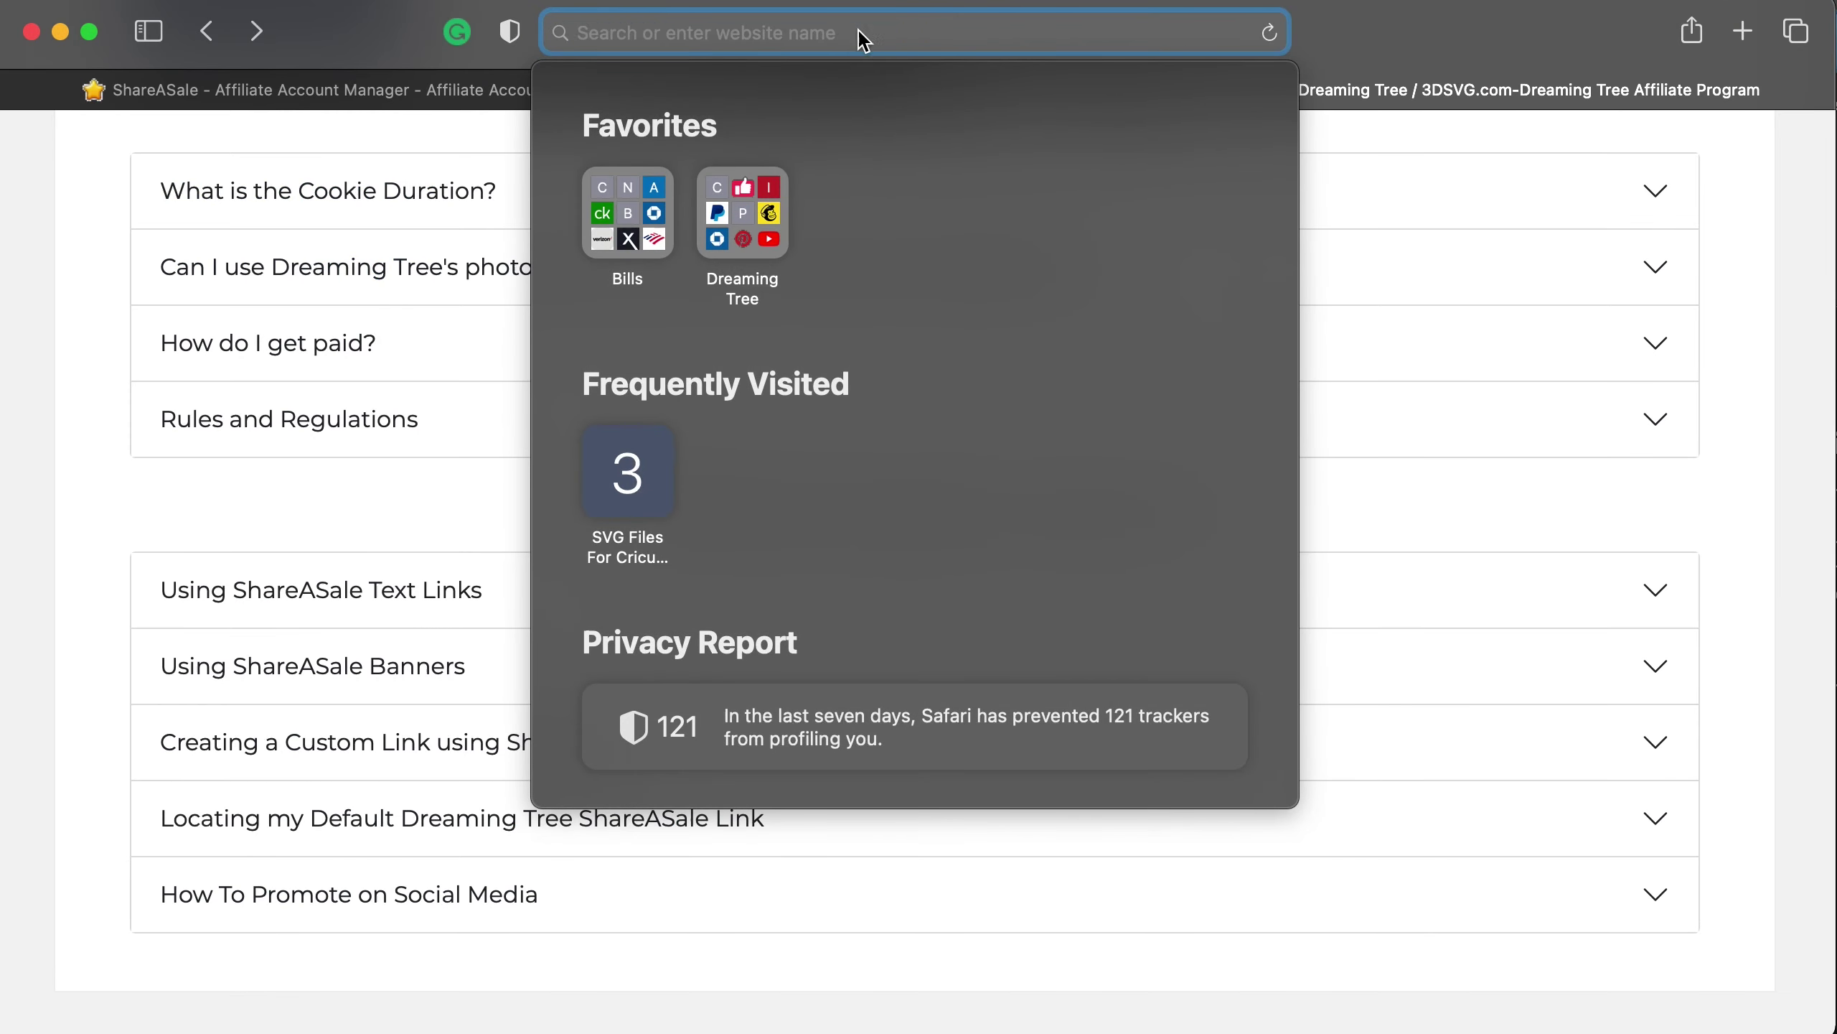
right_click(861, 40)
click(899, 107)
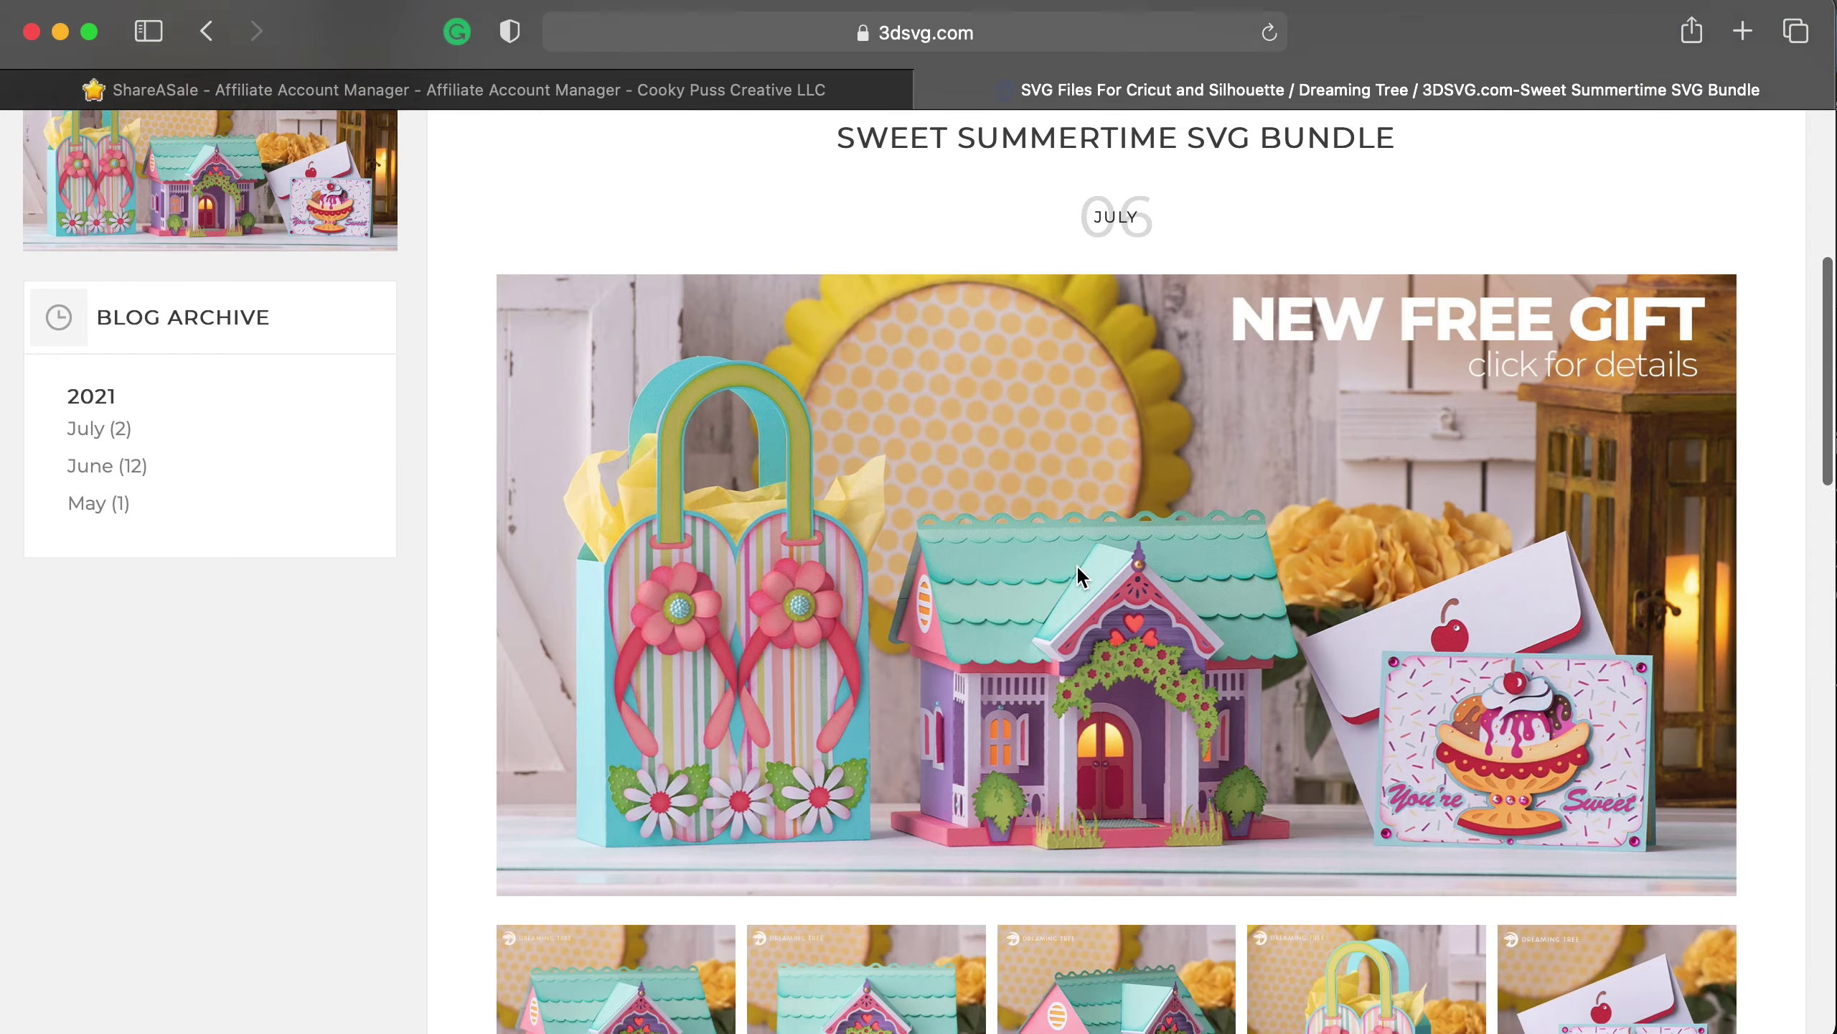
Scroll through the Sweet Summertime gift page and read the Free Gift Instructions.
scroll(1077, 564, up, 5)
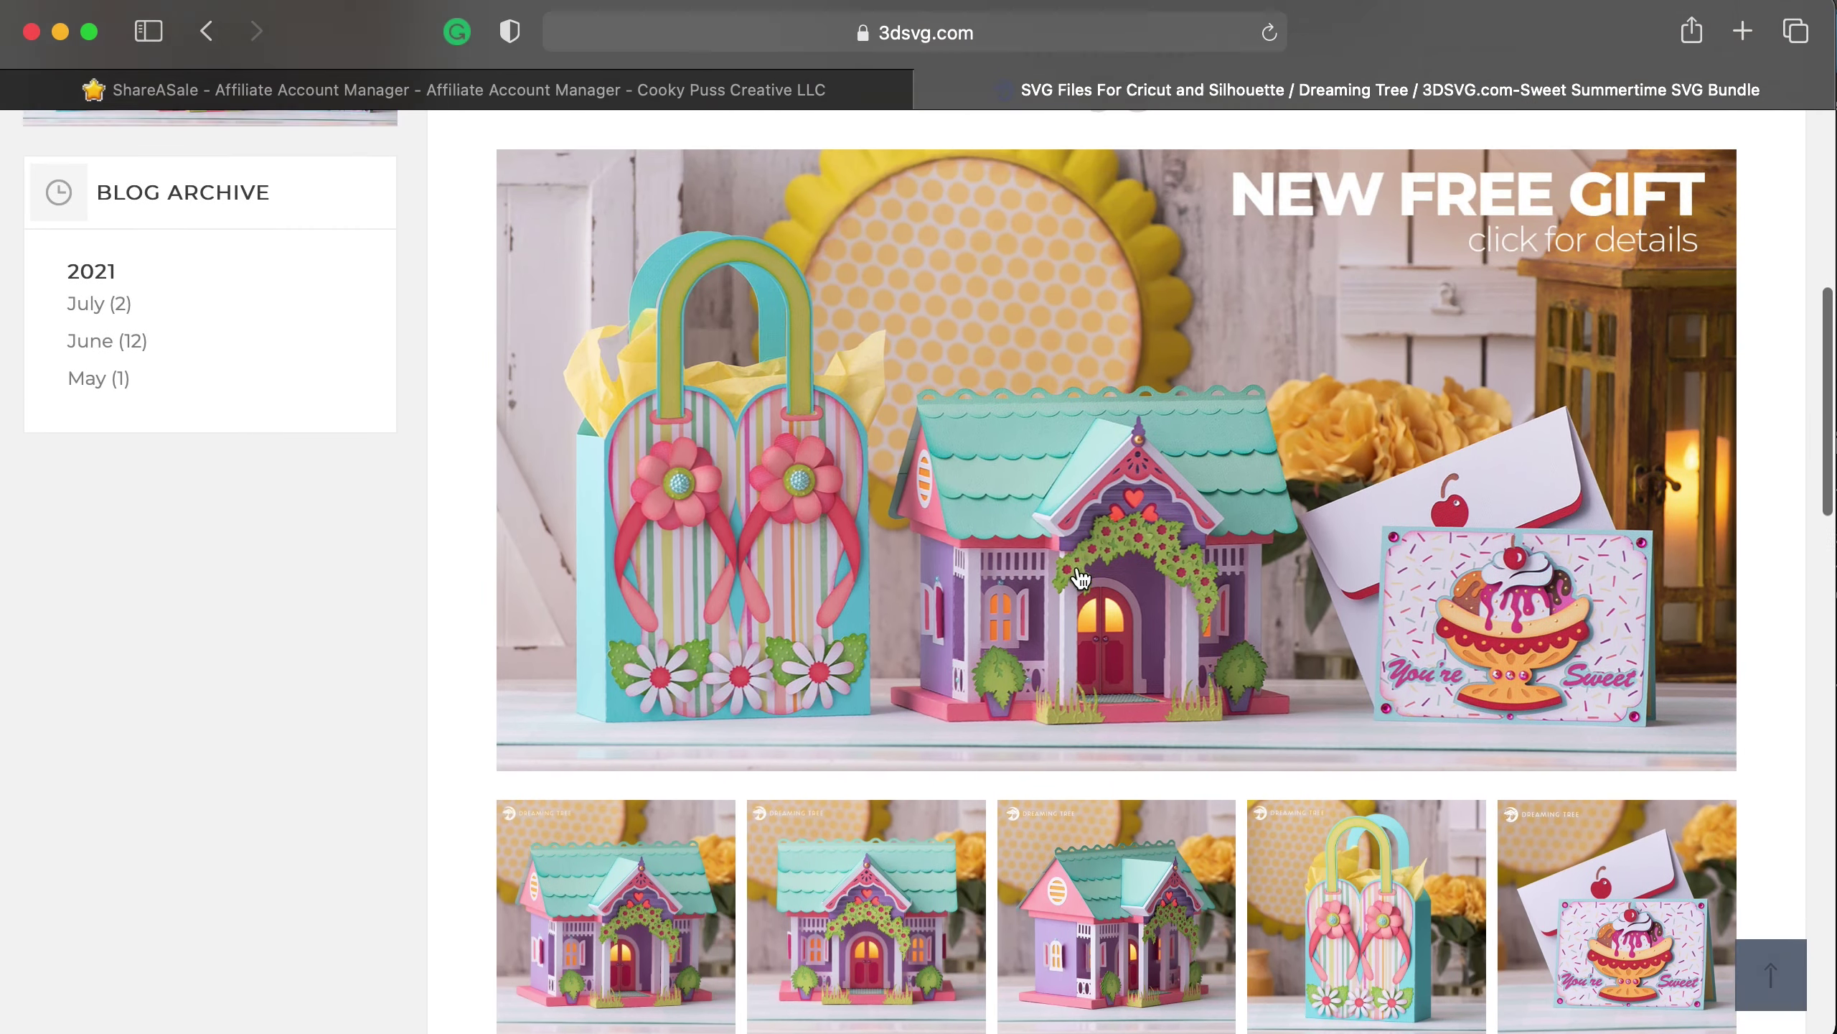
scroll(1076, 563, down, 6)
scroll(1076, 572, down, 3)
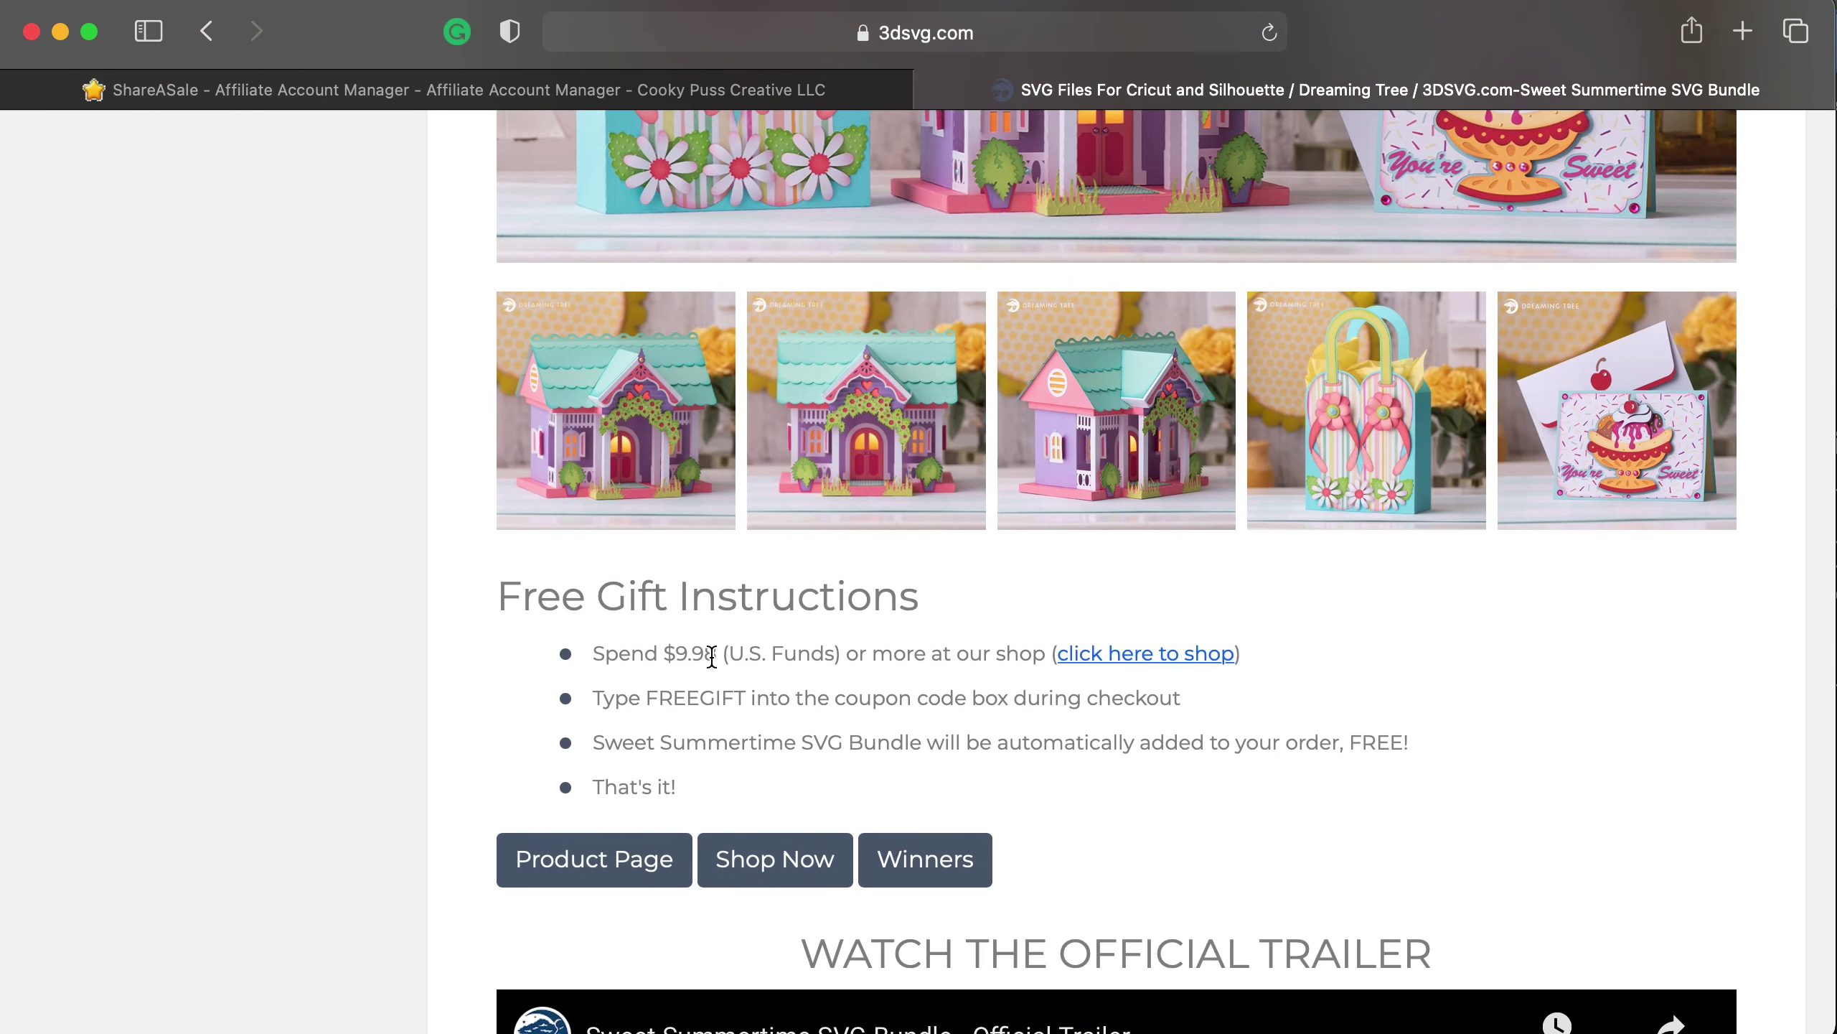
scroll(756, 651, up, 7)
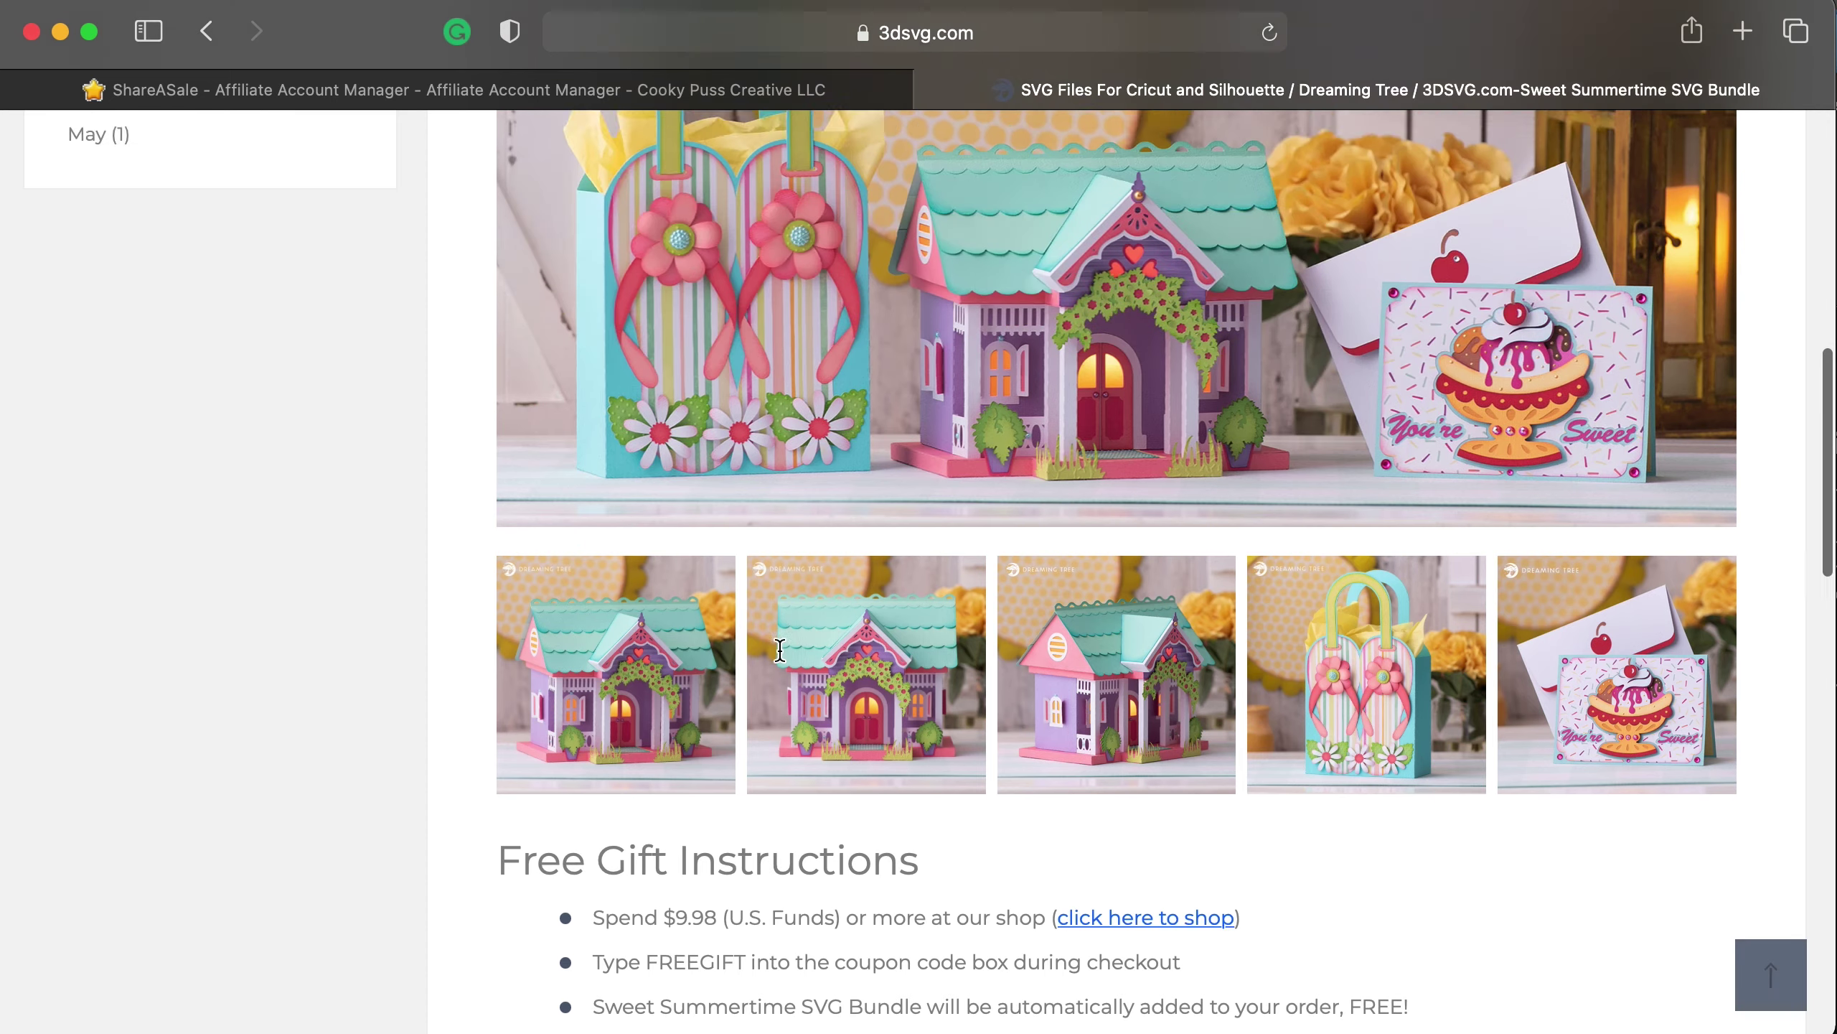
scroll(778, 648, down, 4)
scroll(778, 648, down, 2)
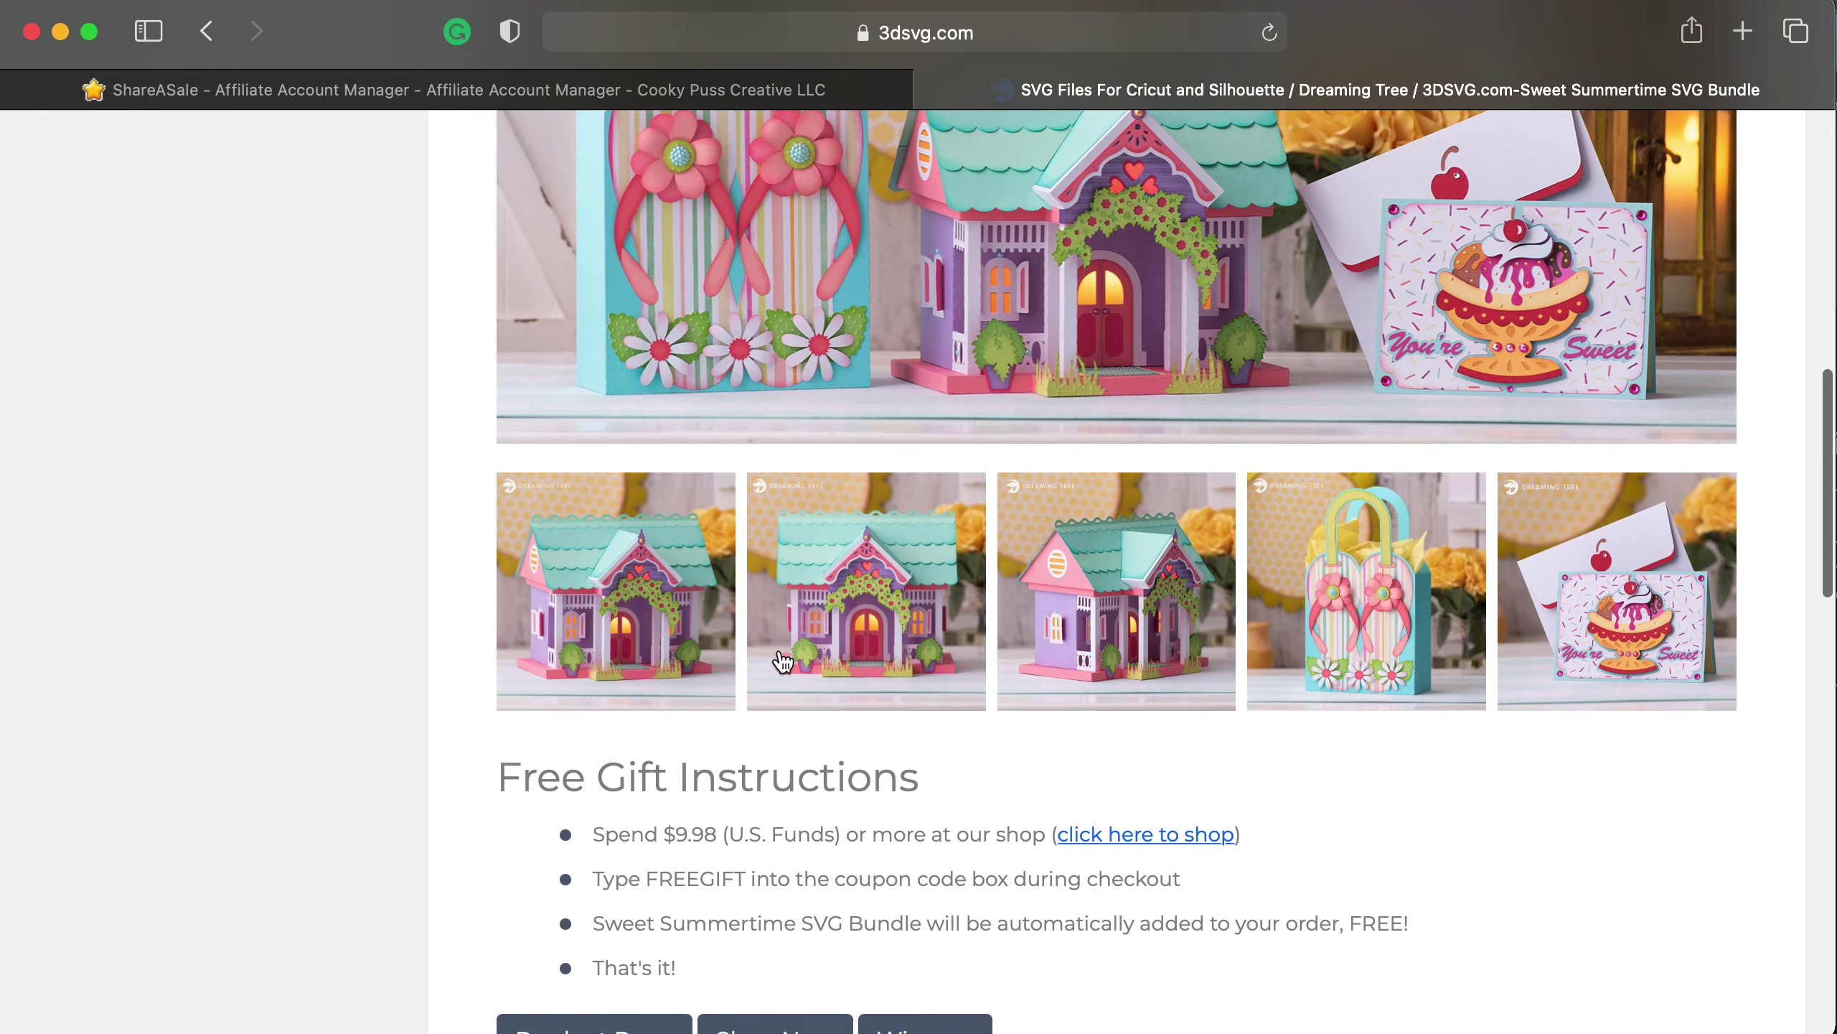
drag(501, 698, 866, 879)
click(860, 869)
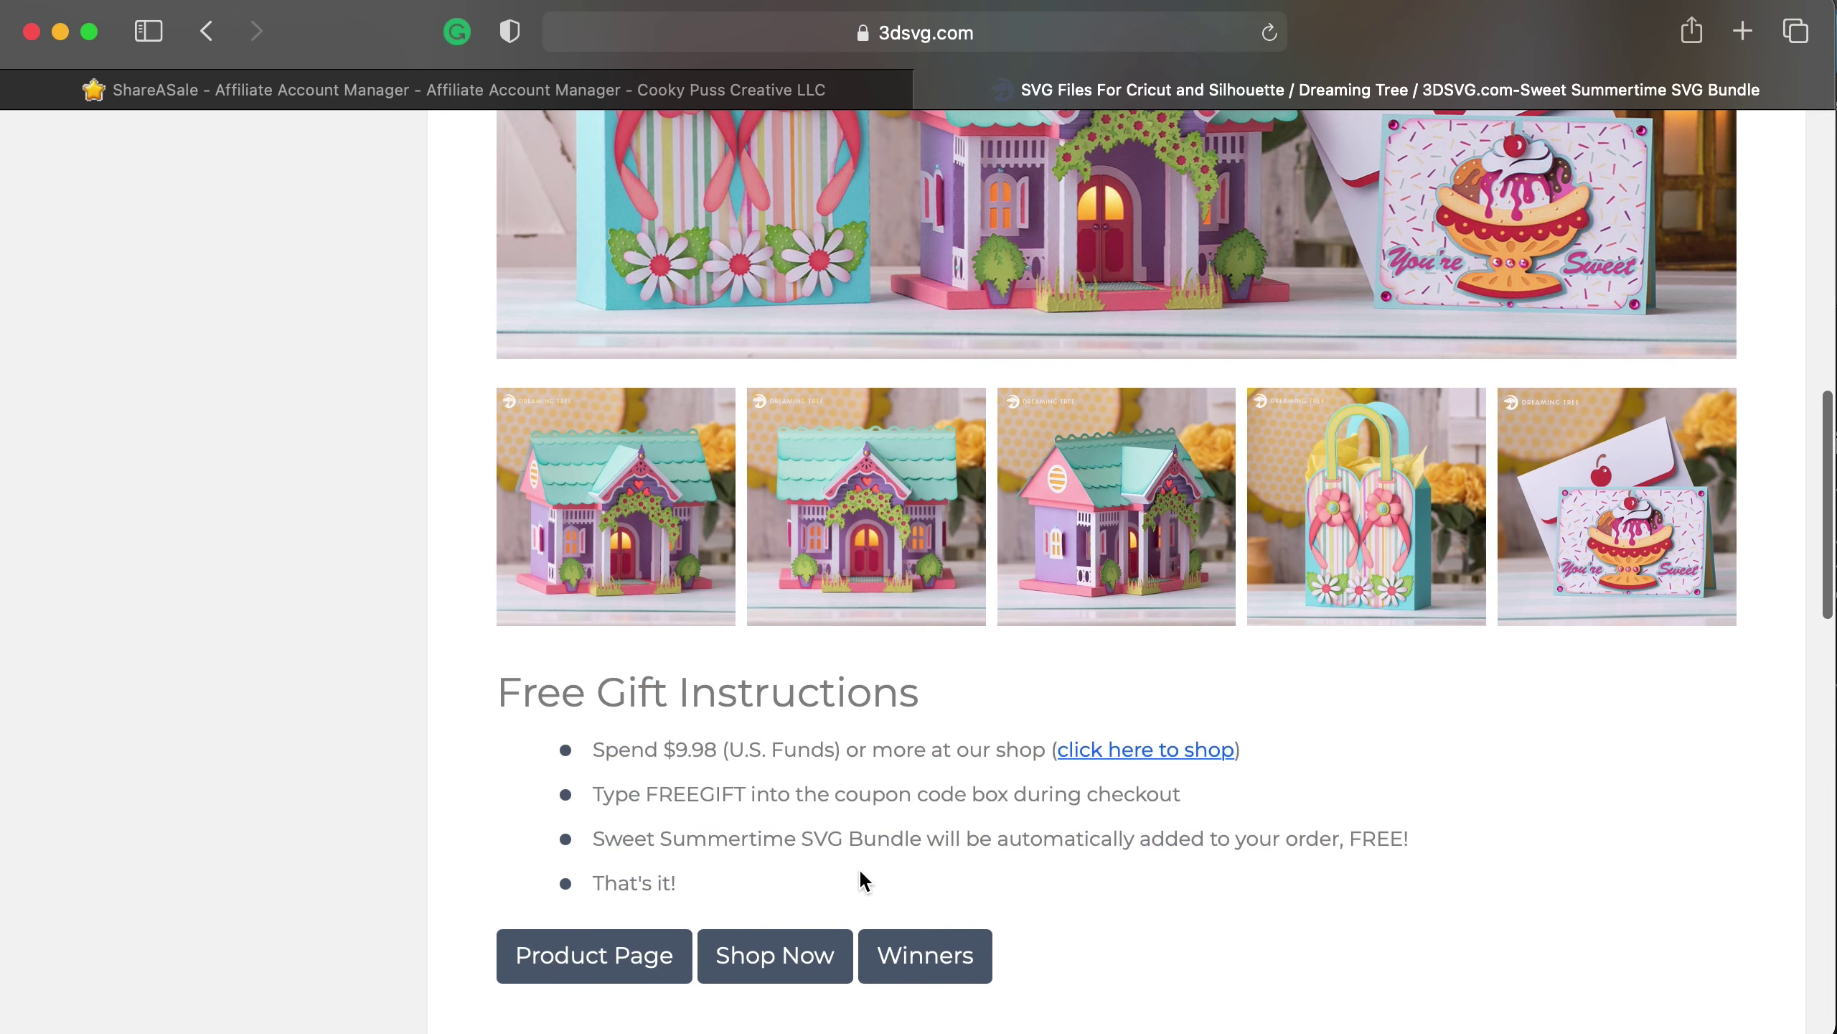
Play the Sweet Summertime official trailer, then go back to the ShareASale banner code.
scroll(859, 868, down, 5)
scroll(859, 868, down, 8)
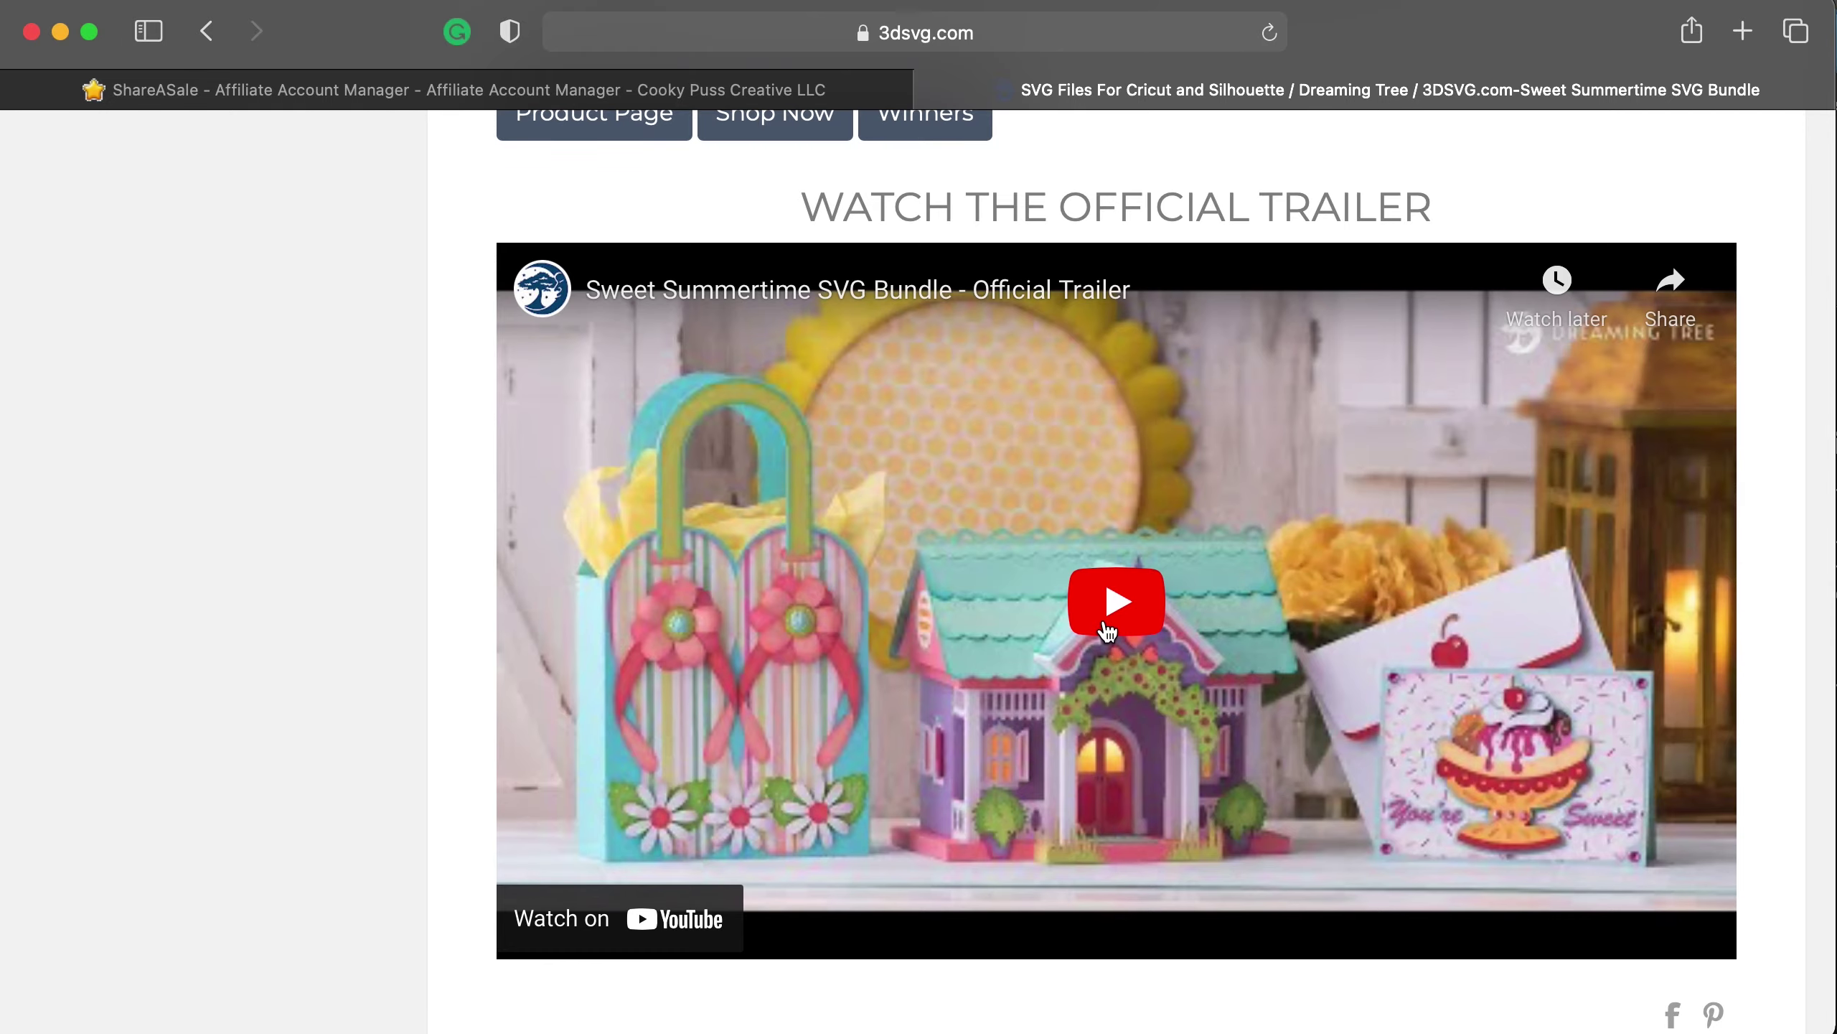
click(1107, 622)
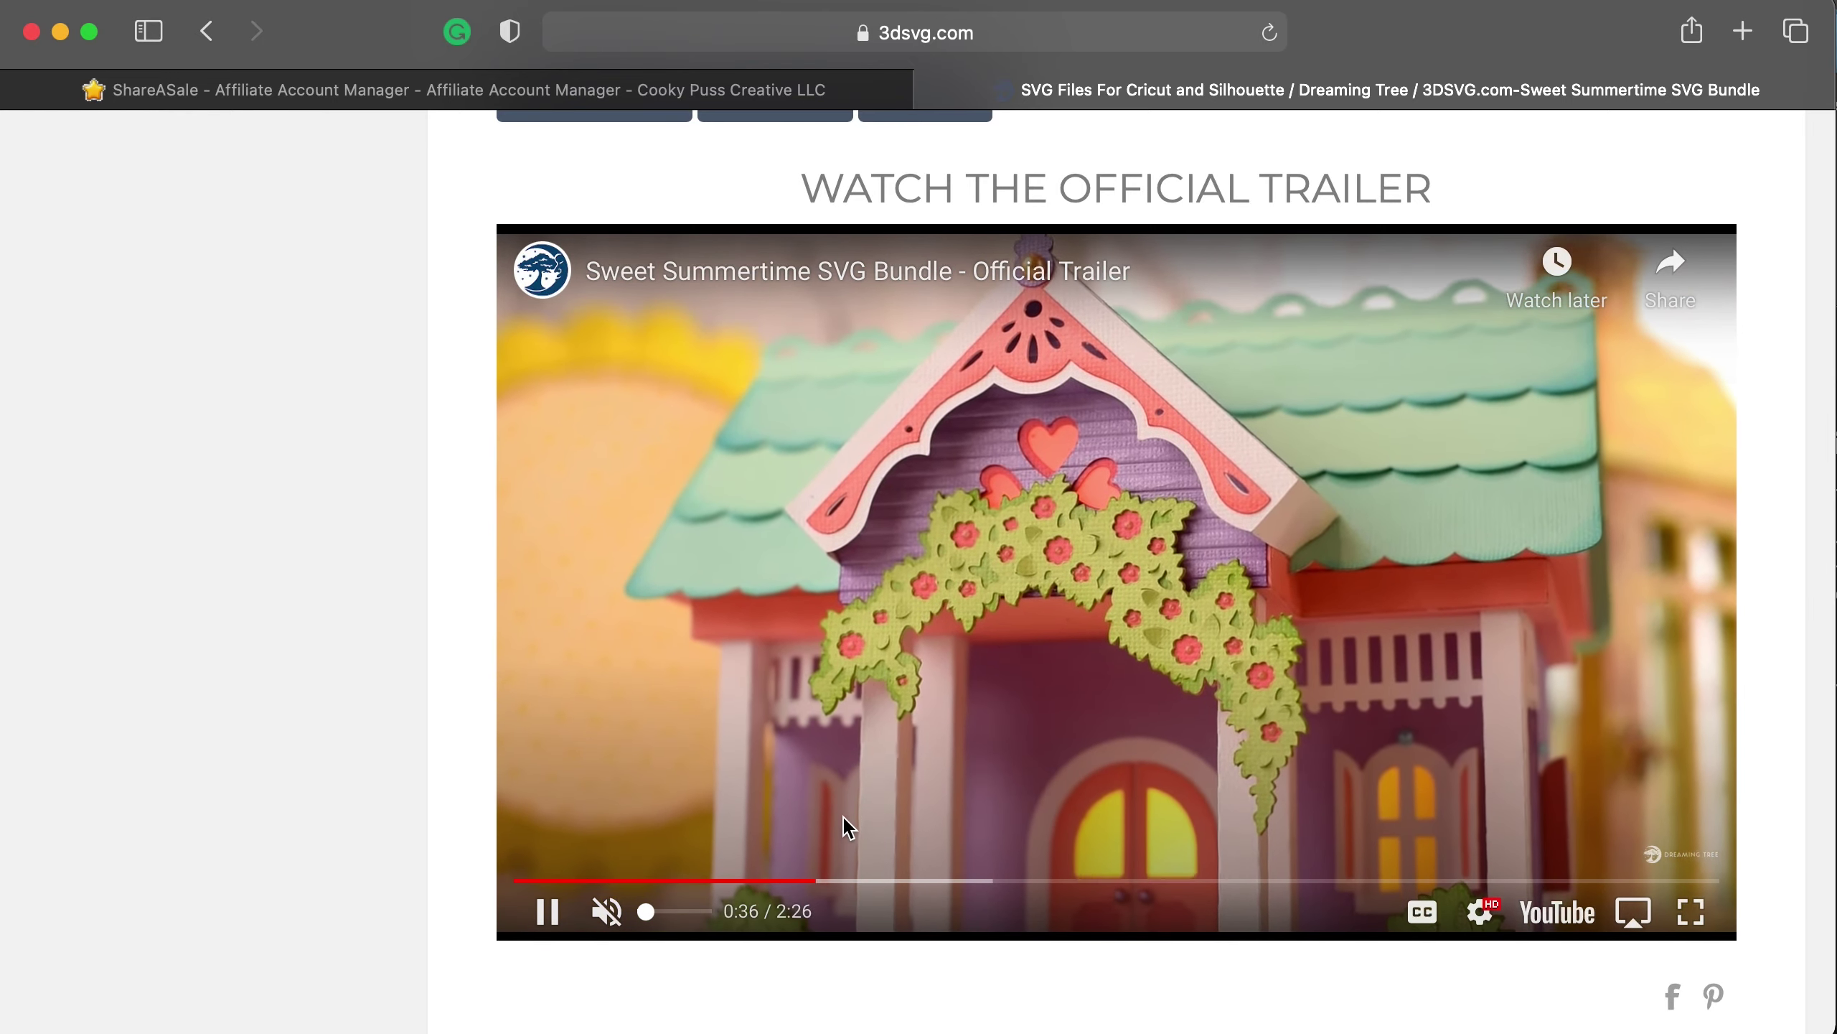
scroll(848, 828, up, 10)
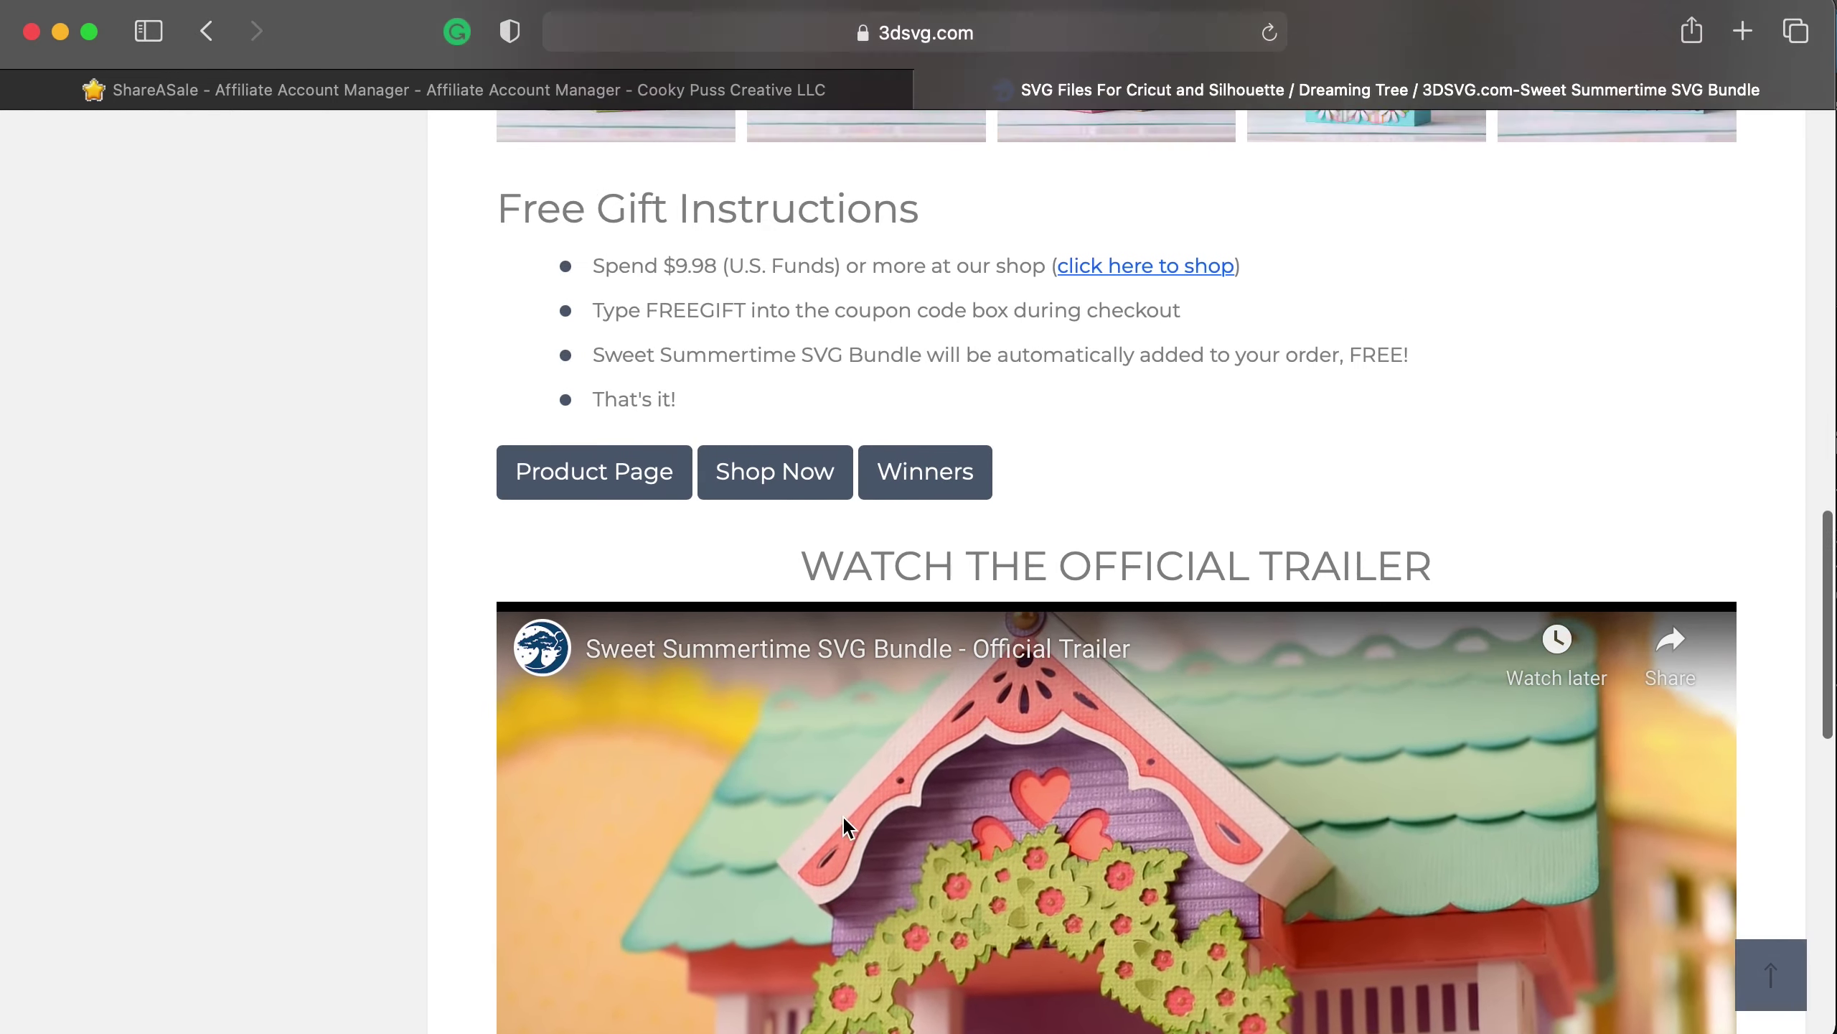
scroll(843, 815, up, 4)
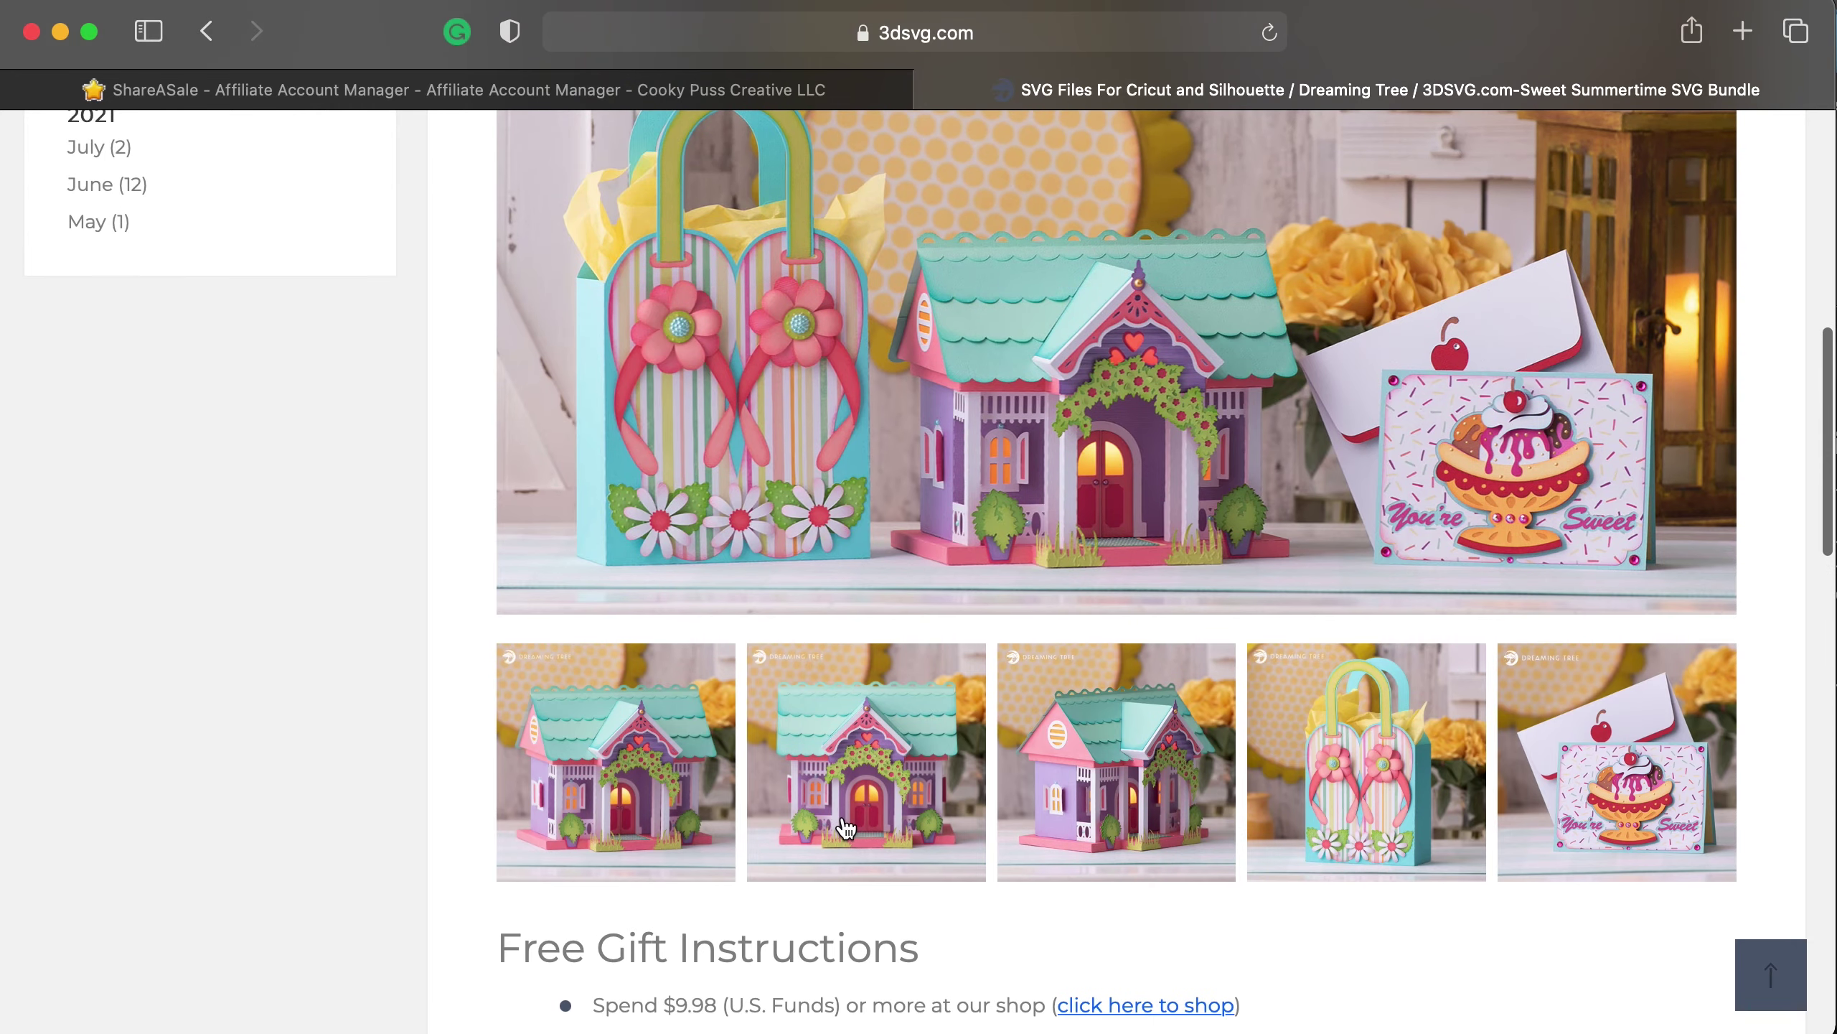
click(738, 90)
Copy the Sweet Summertime banner's tracking URL.
right_click(690, 834)
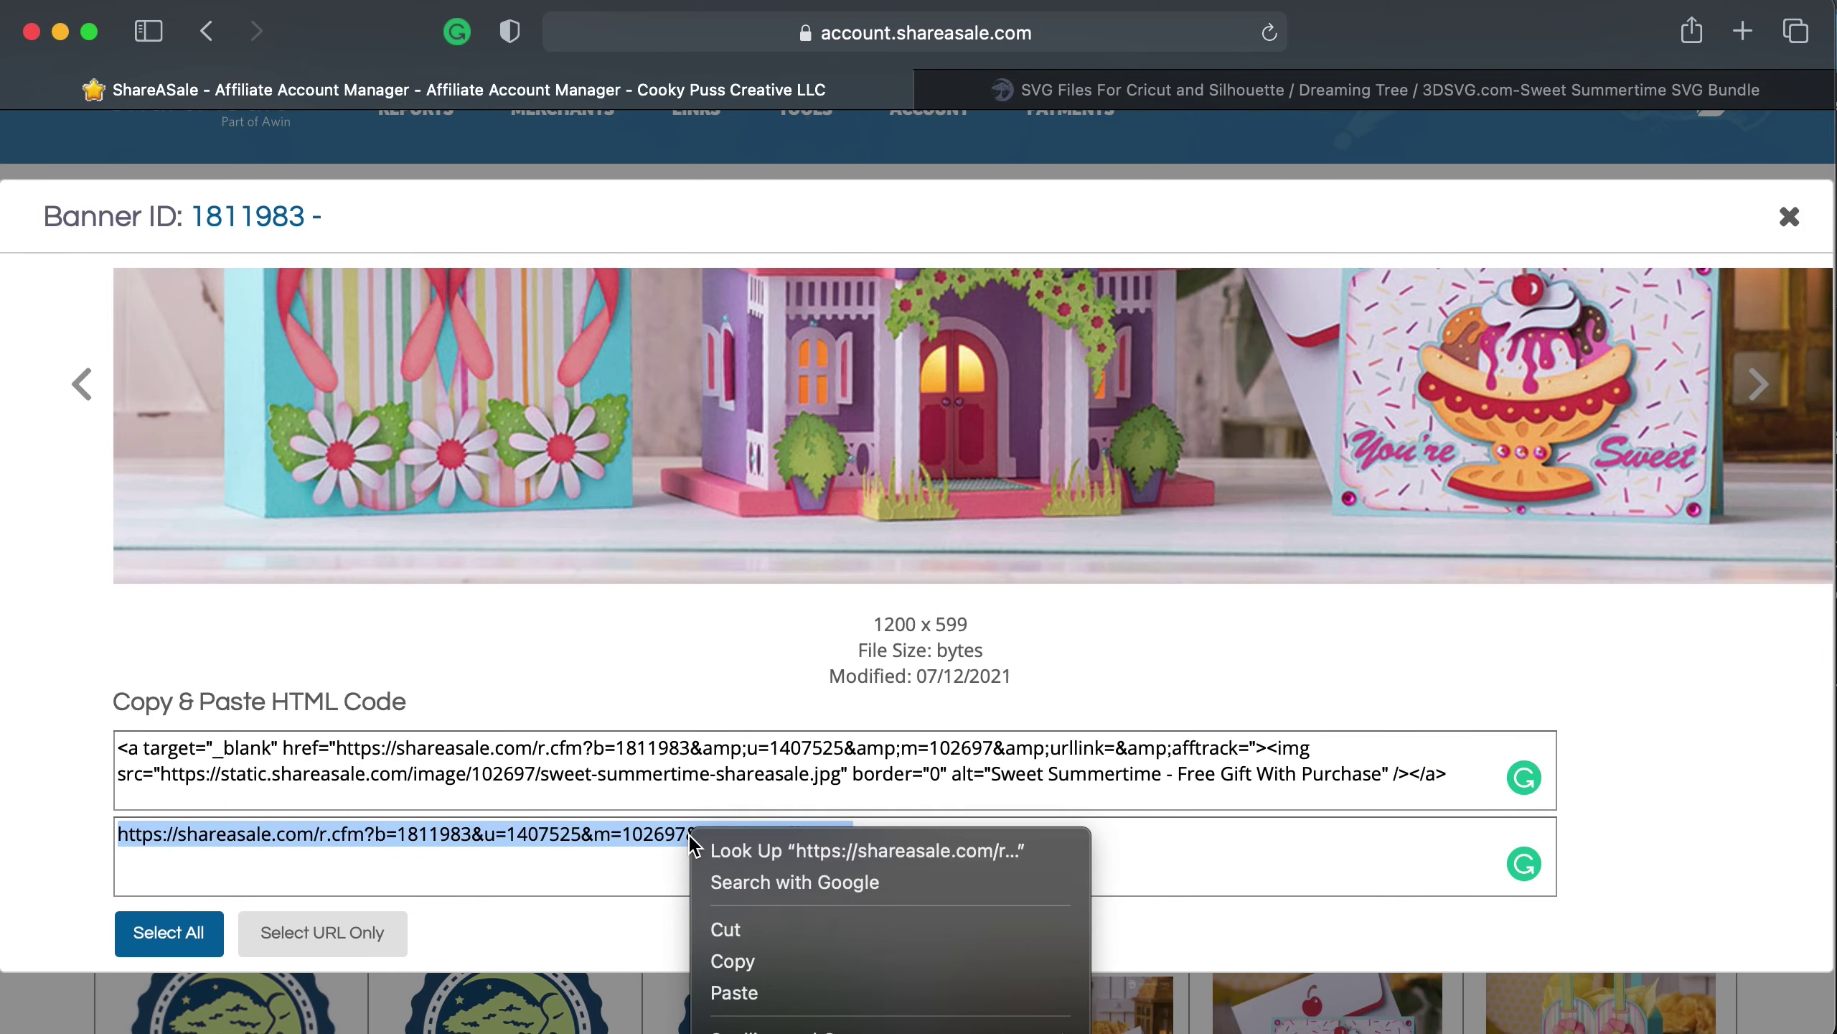
click(731, 956)
scroll(848, 652, up, 5)
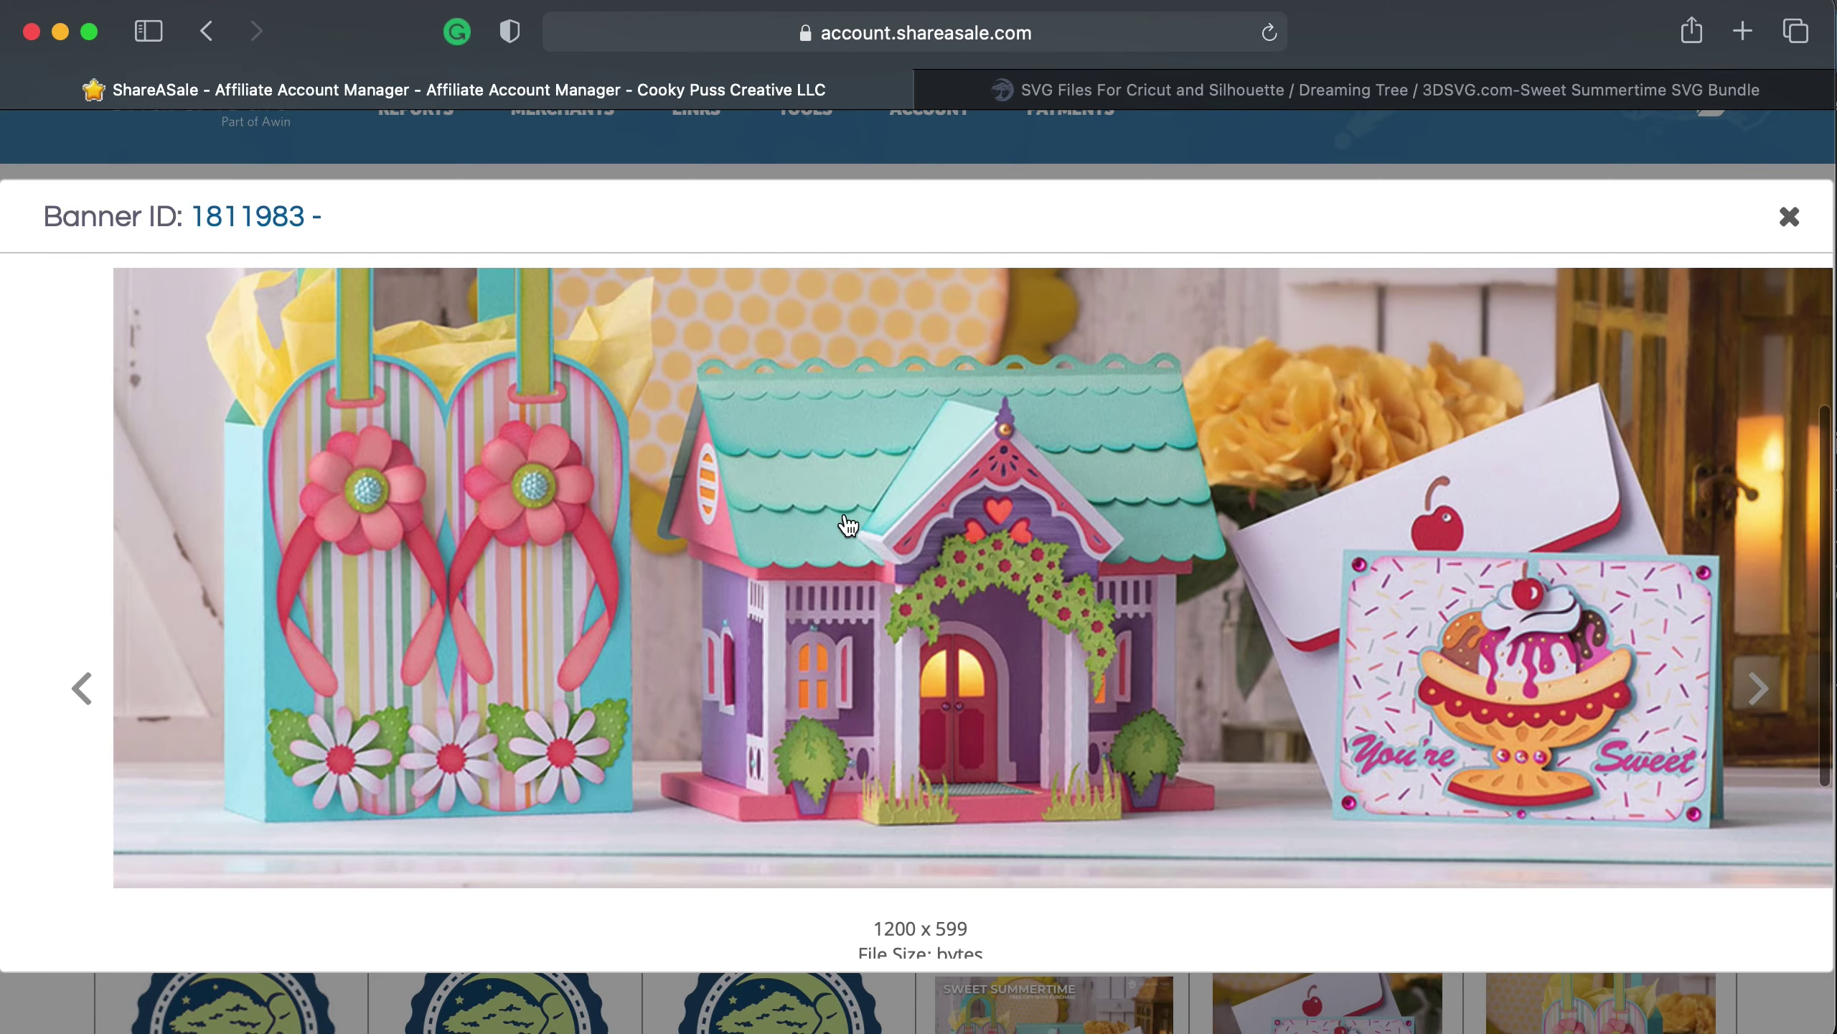
Save the banner image to the Desktop as sweet-summertime-shareasale.
right_click(848, 524)
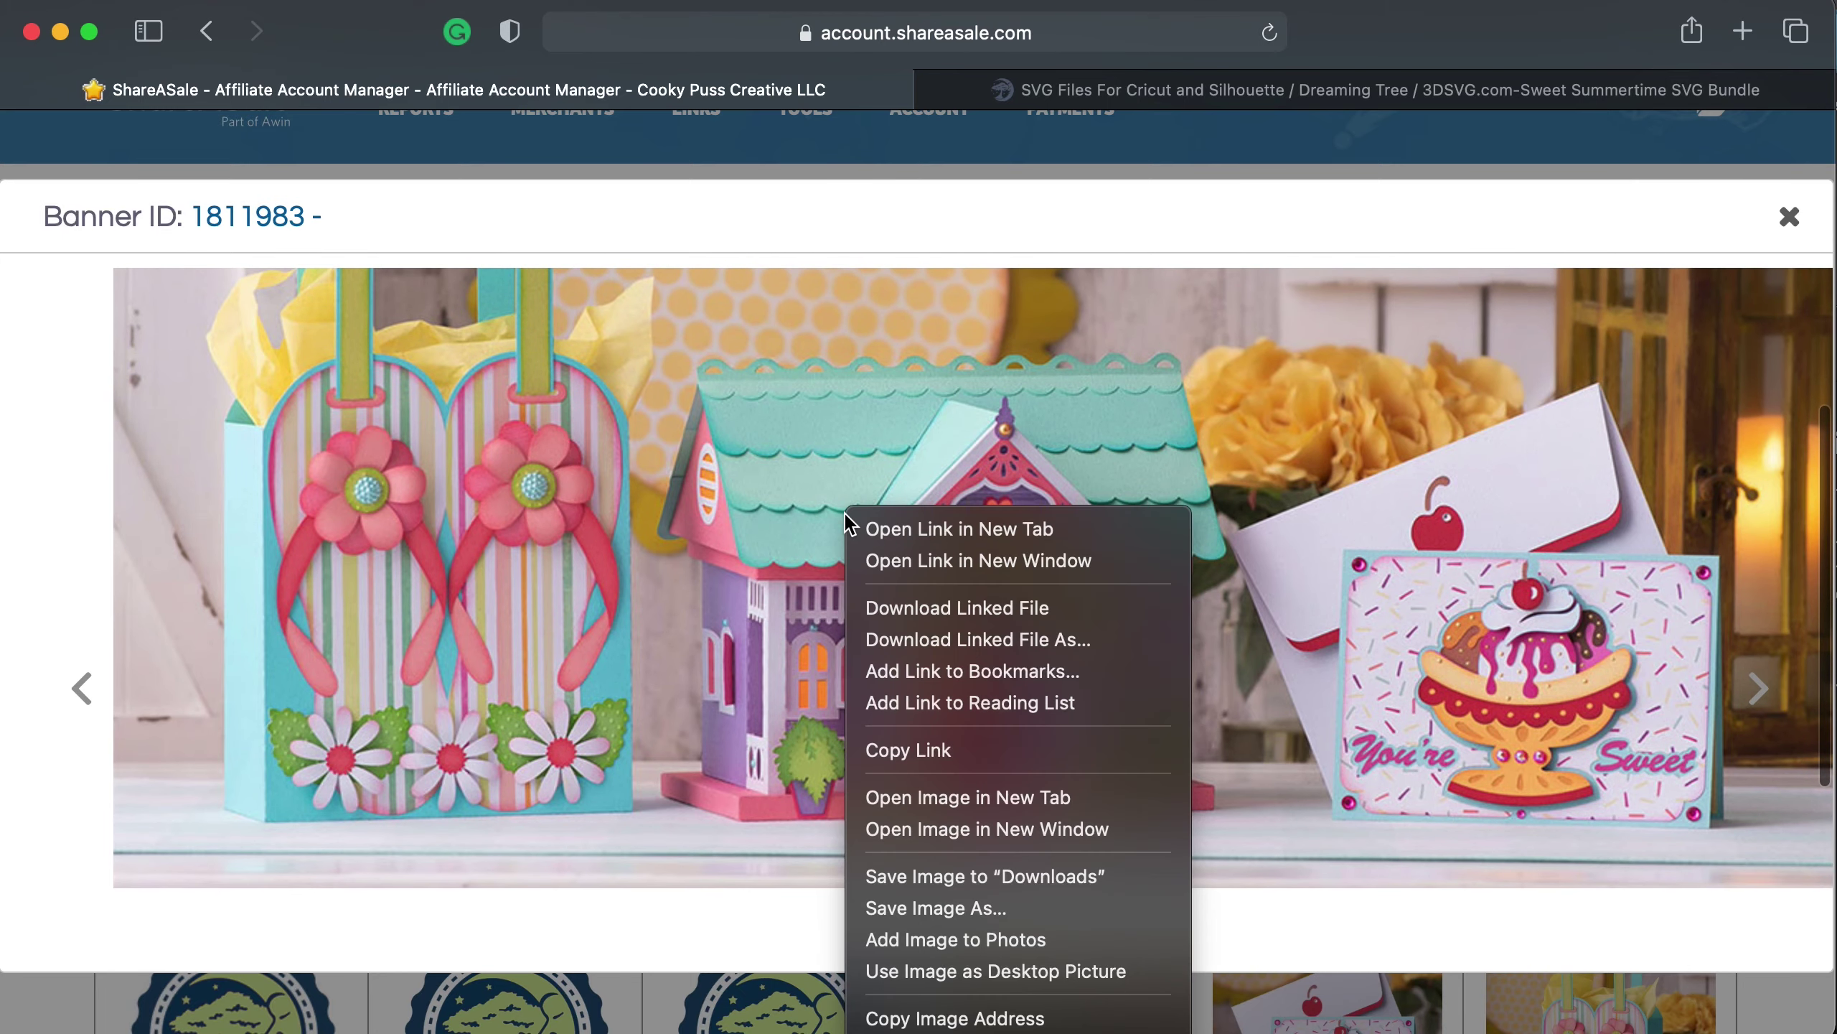
right_click(954, 410)
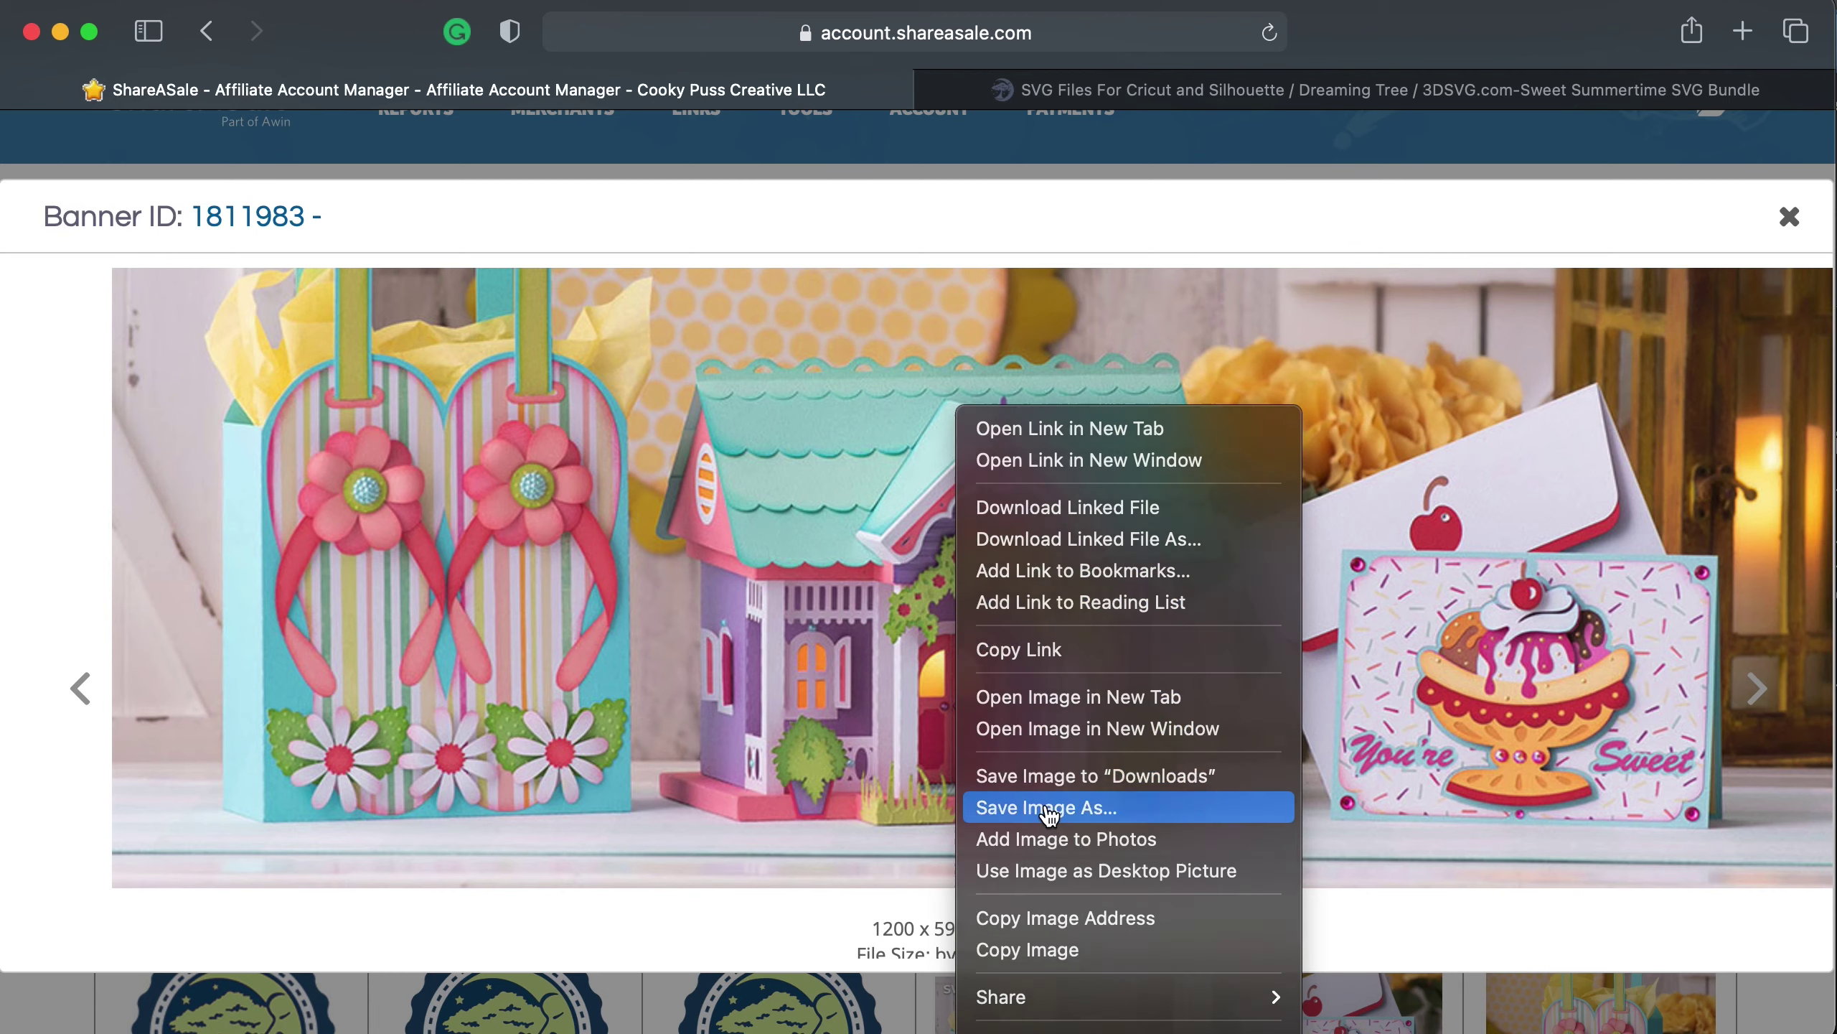
click(1047, 809)
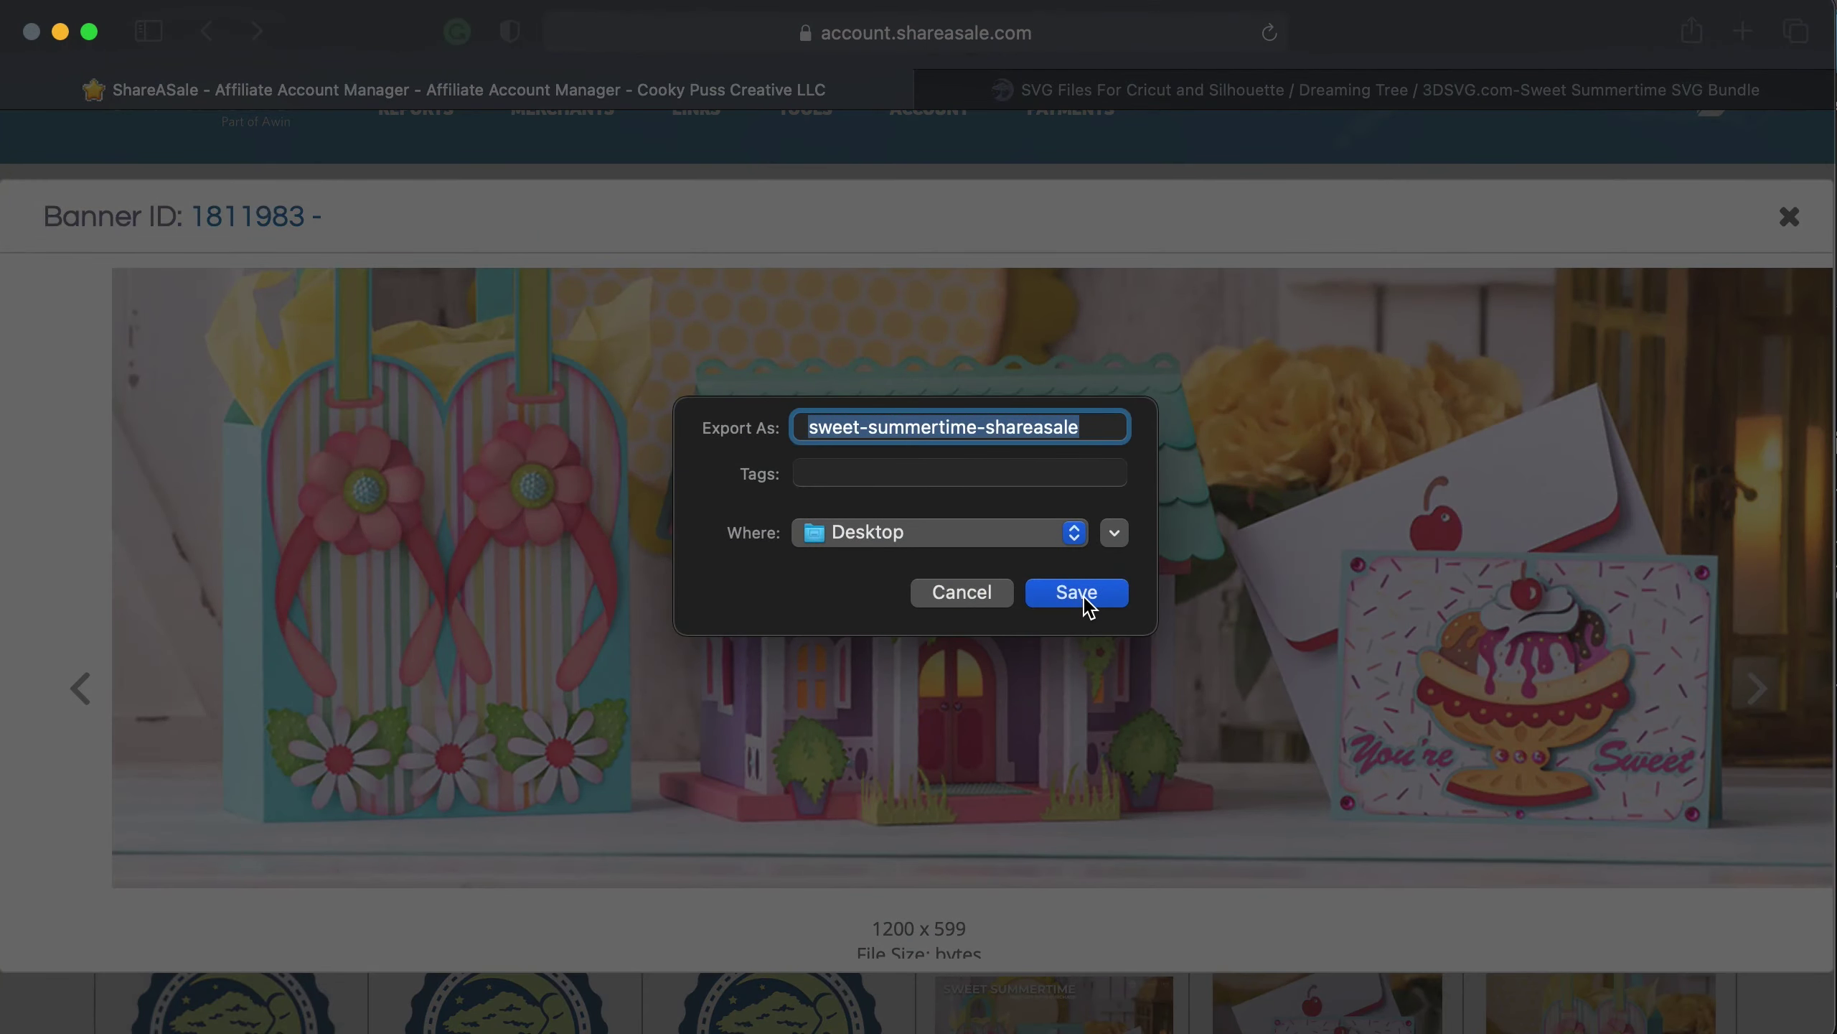
click(1078, 593)
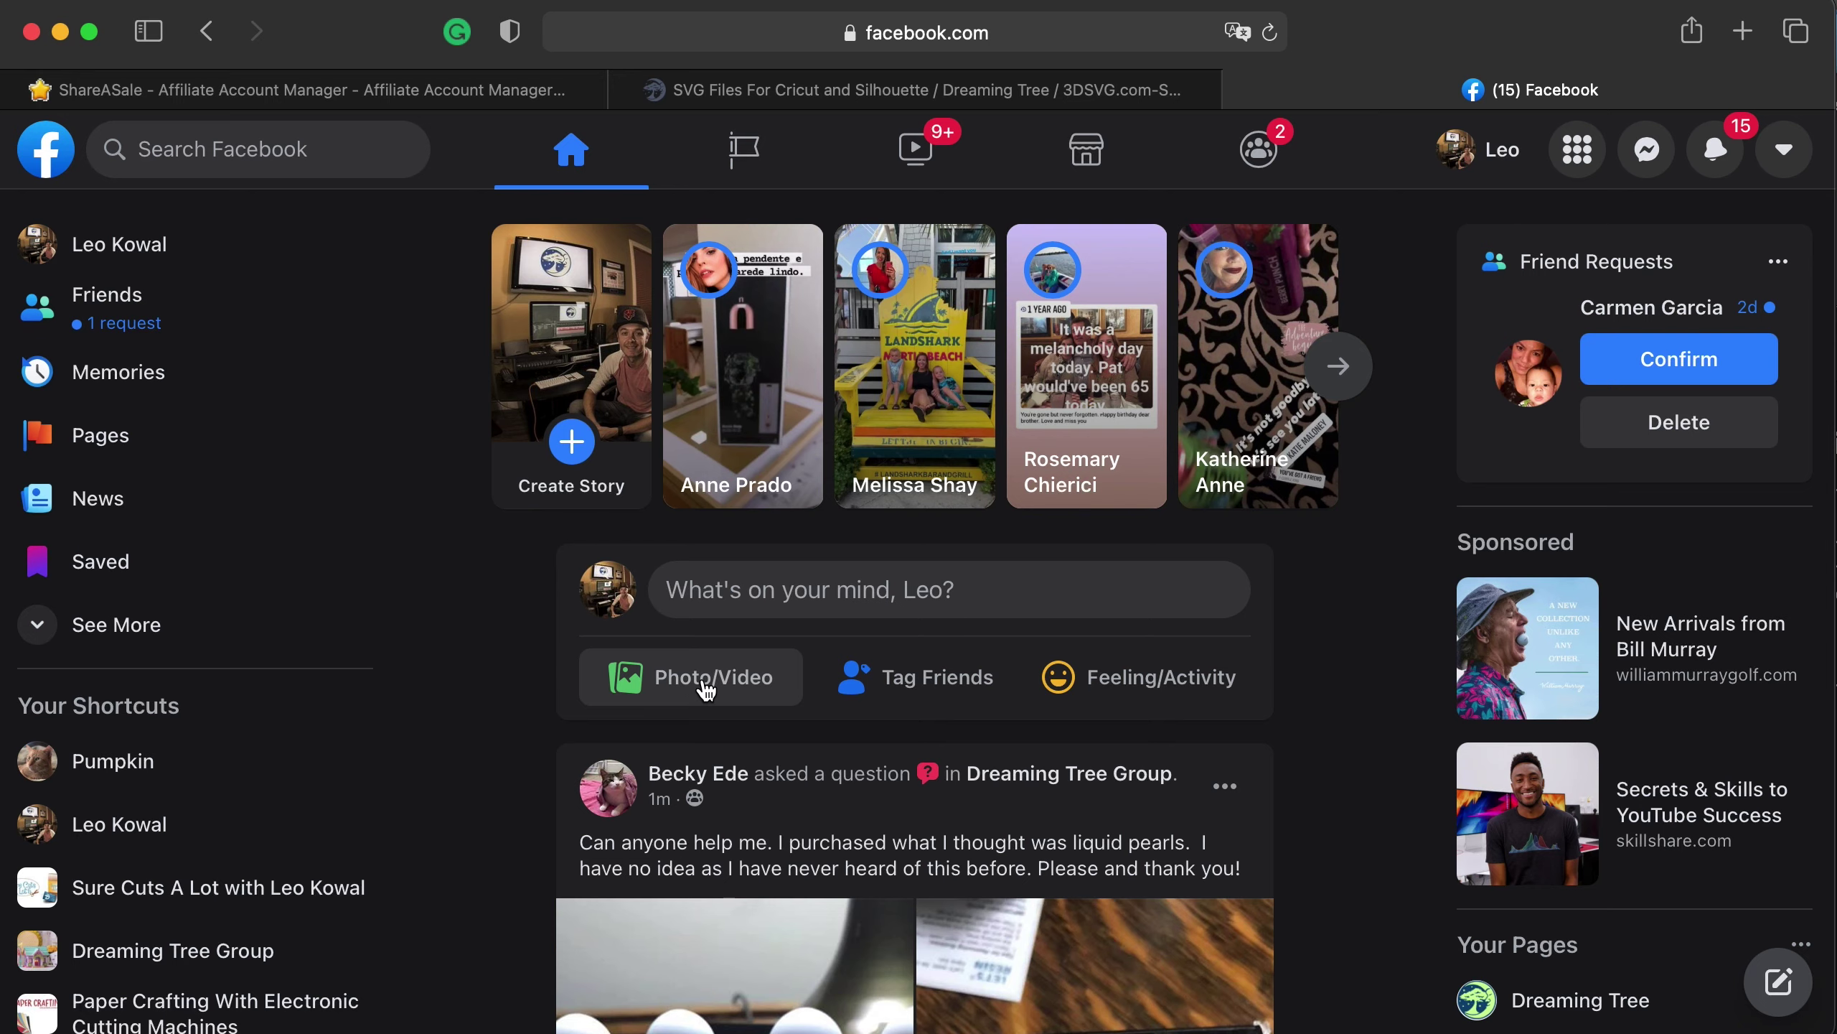
Start a Facebook Photo/Video post and select the sweet-summertime banner file.
click(706, 690)
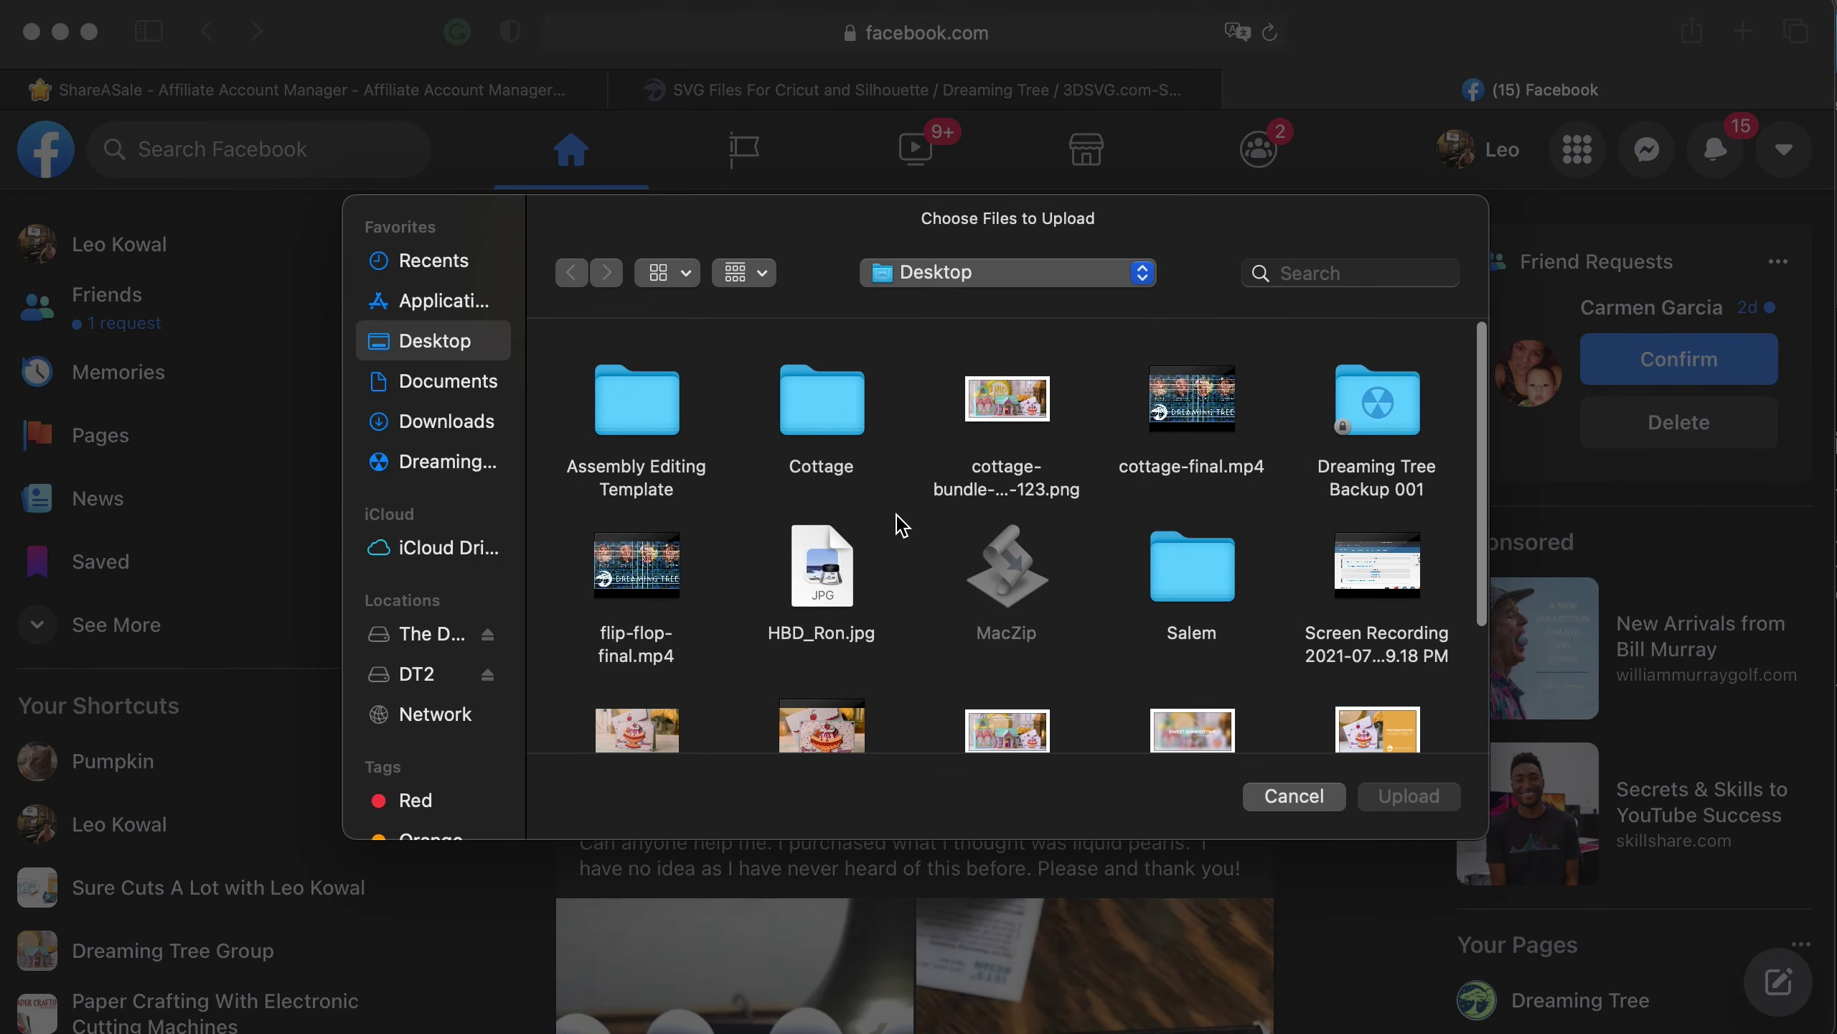
scroll(1009, 557, down, 5)
click(1019, 552)
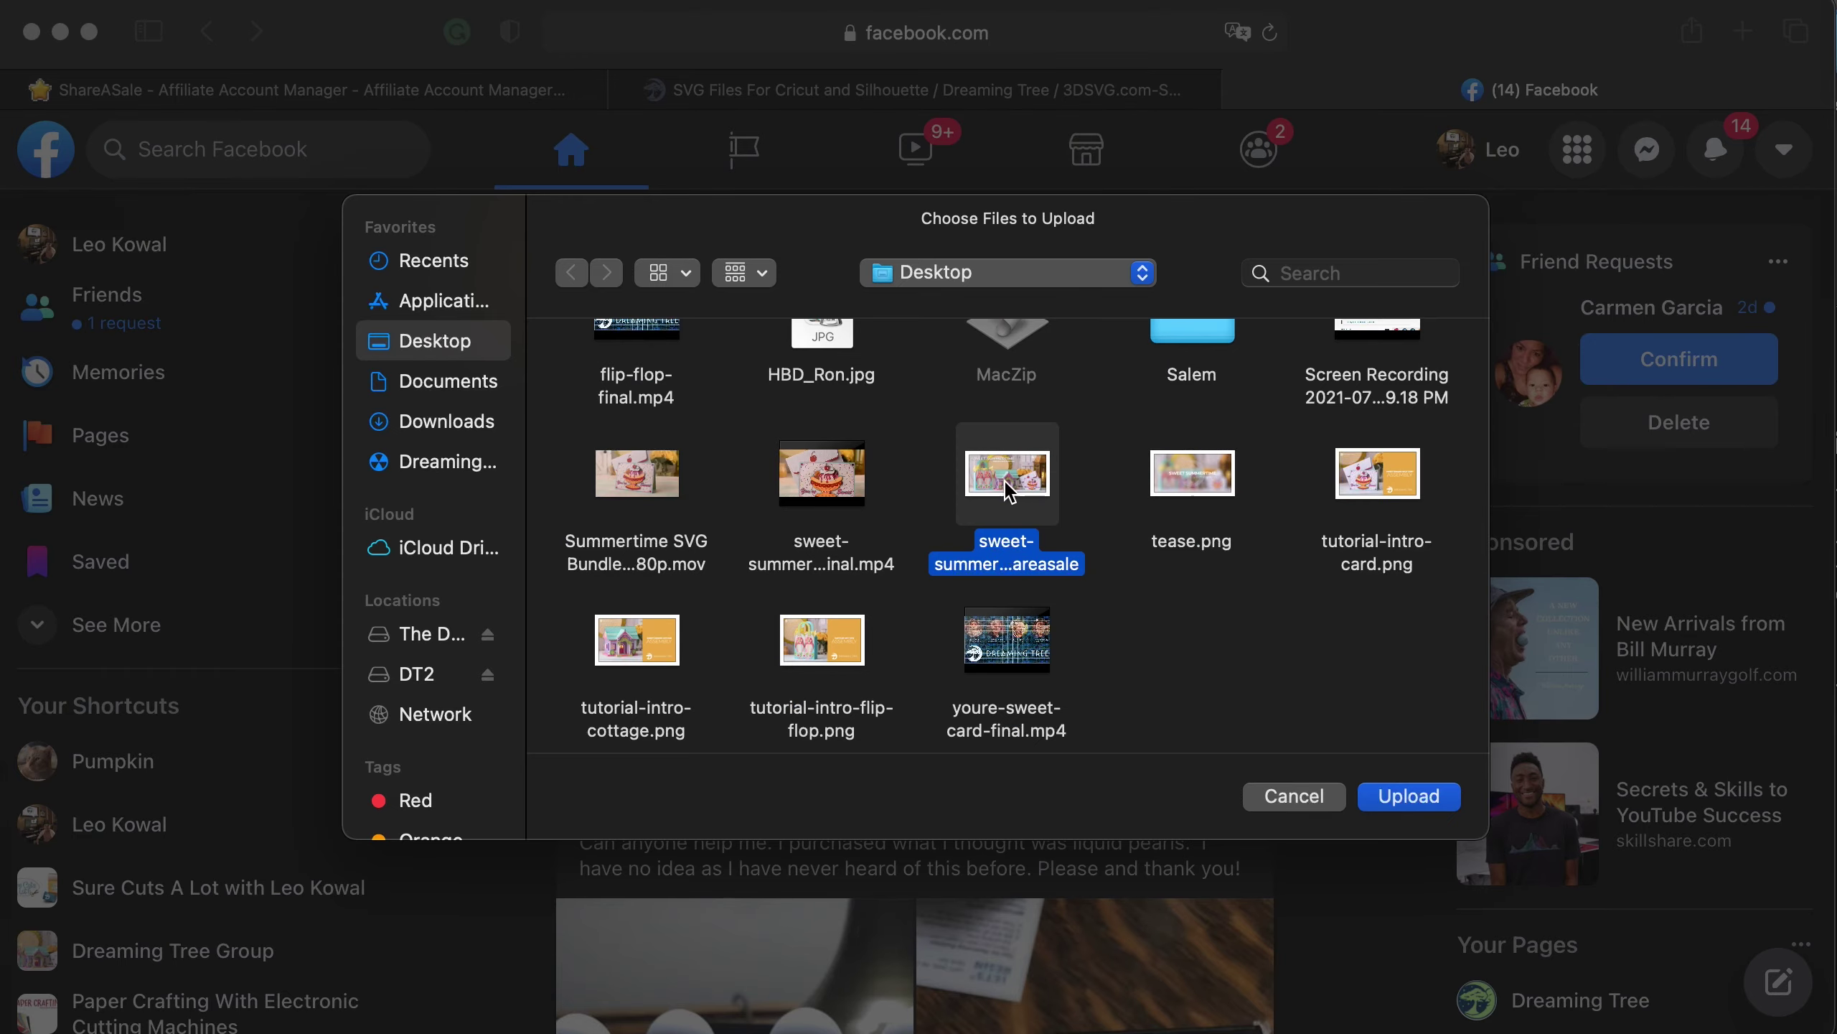
Attach the banner and write "Dreaming Tree's all-new bundle!" followed by the pasted affiliate link.
double_click(1011, 493)
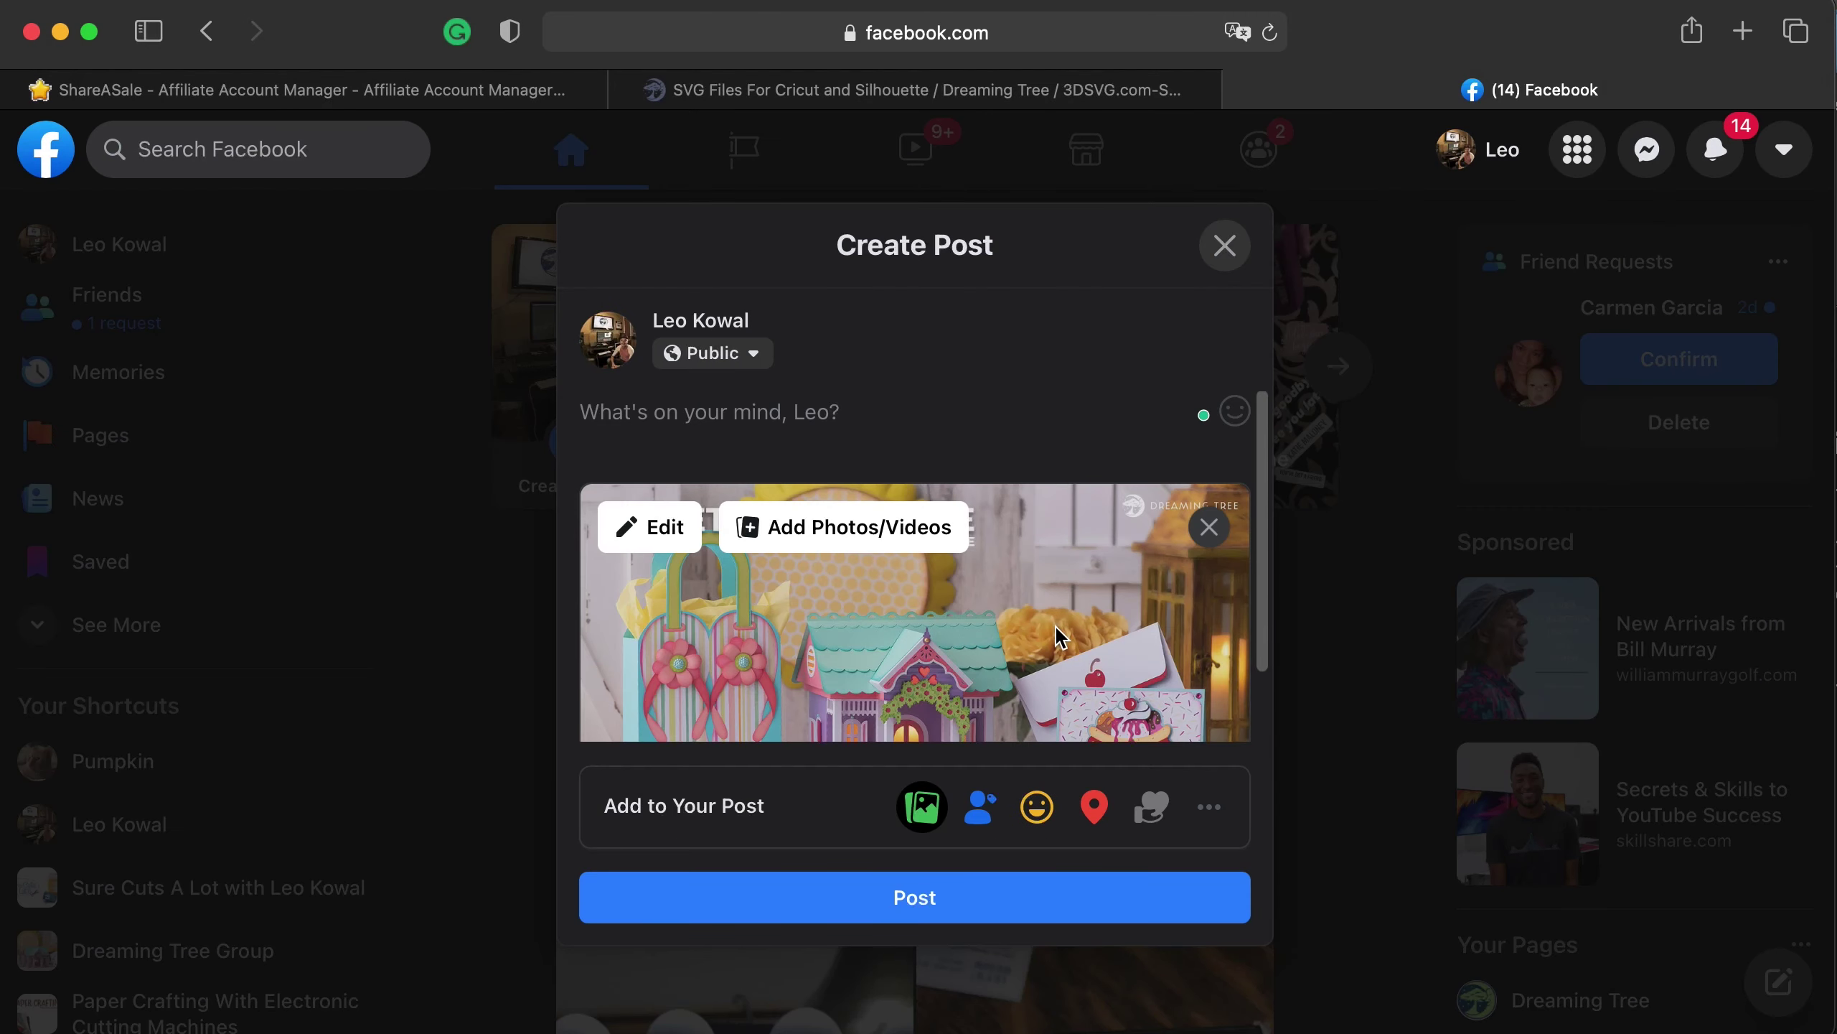
scroll(1058, 636, down, 3)
scroll(1058, 629, up, 3)
text(Dreaming Tree's all-new bundle!)
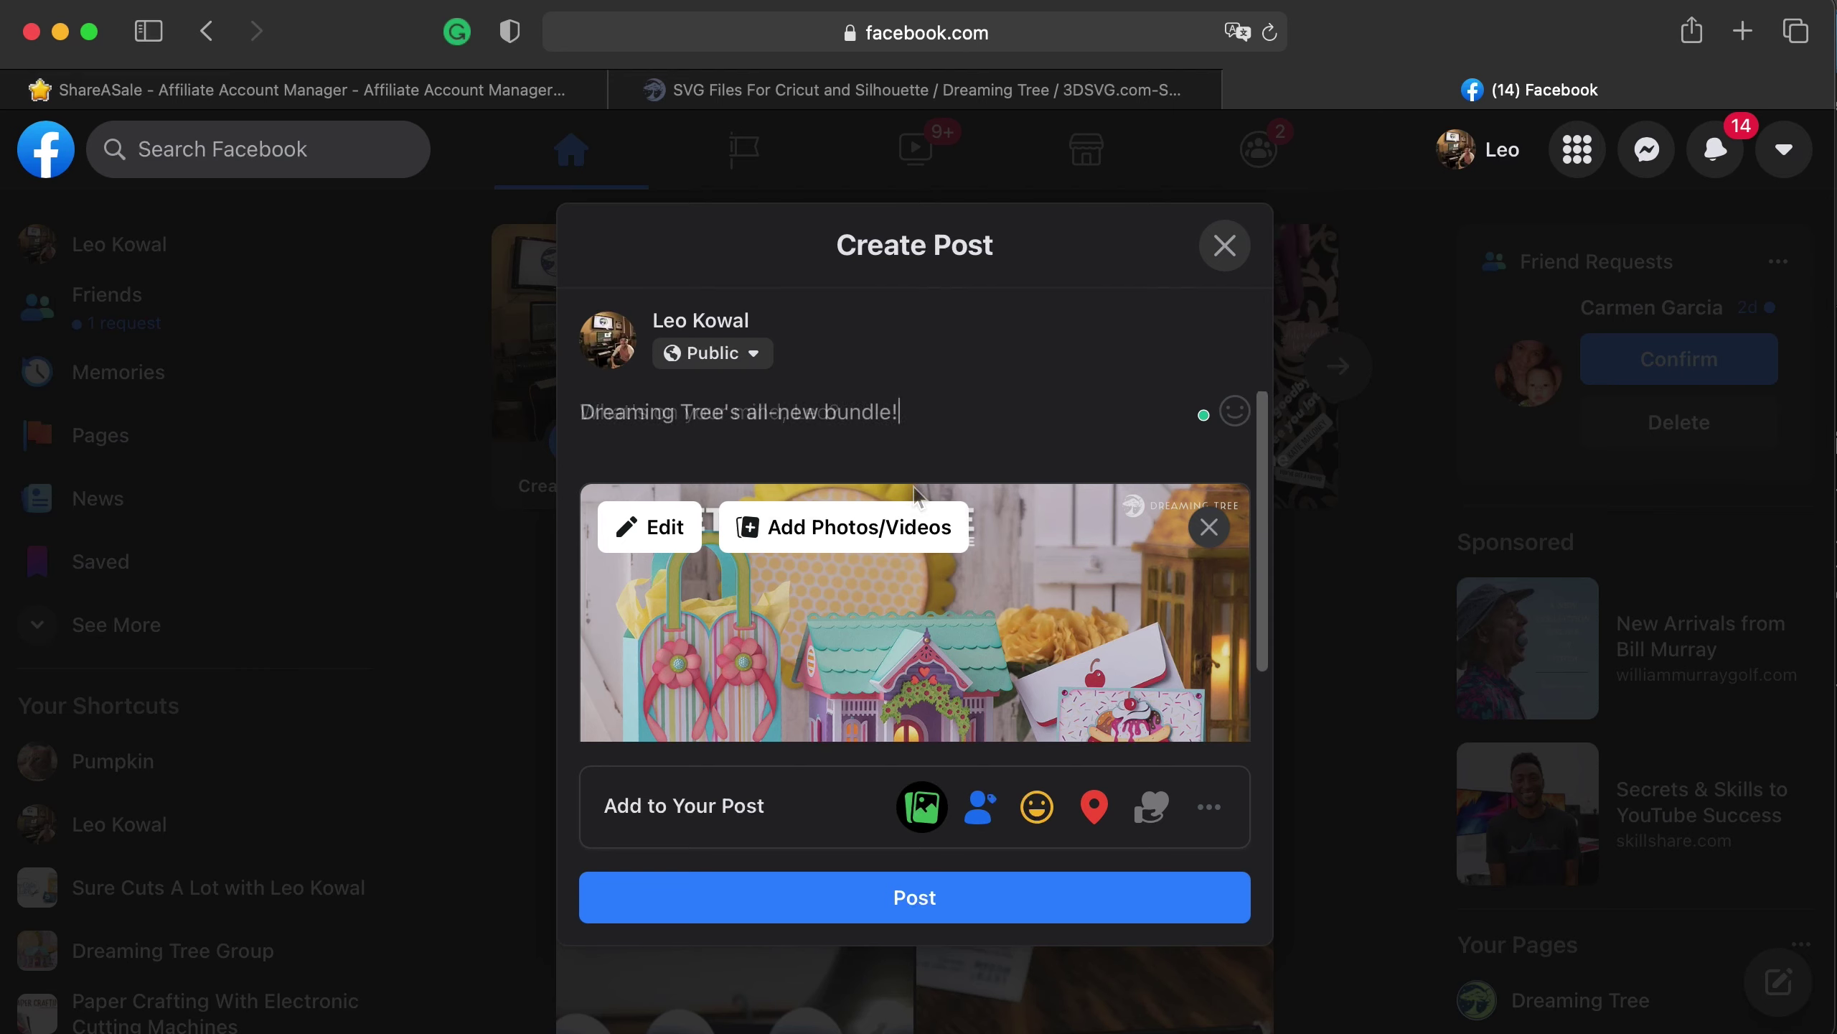
right_click(948, 425)
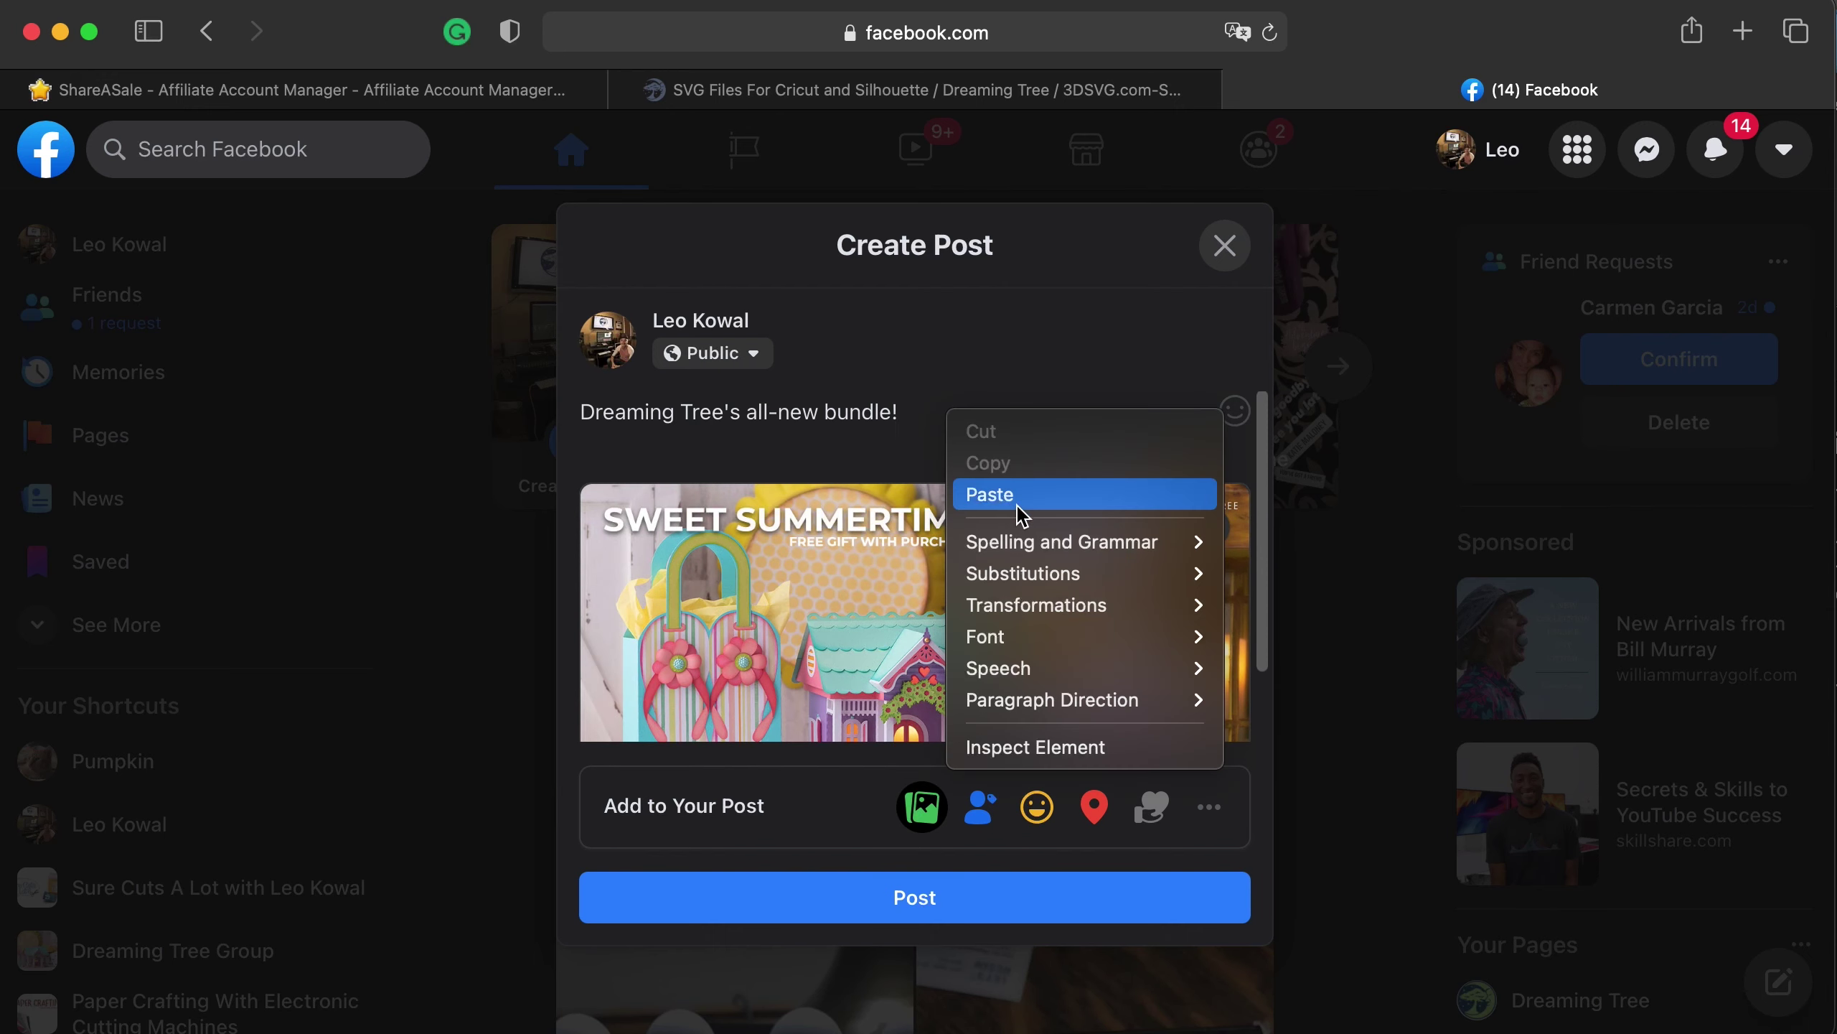
click(990, 495)
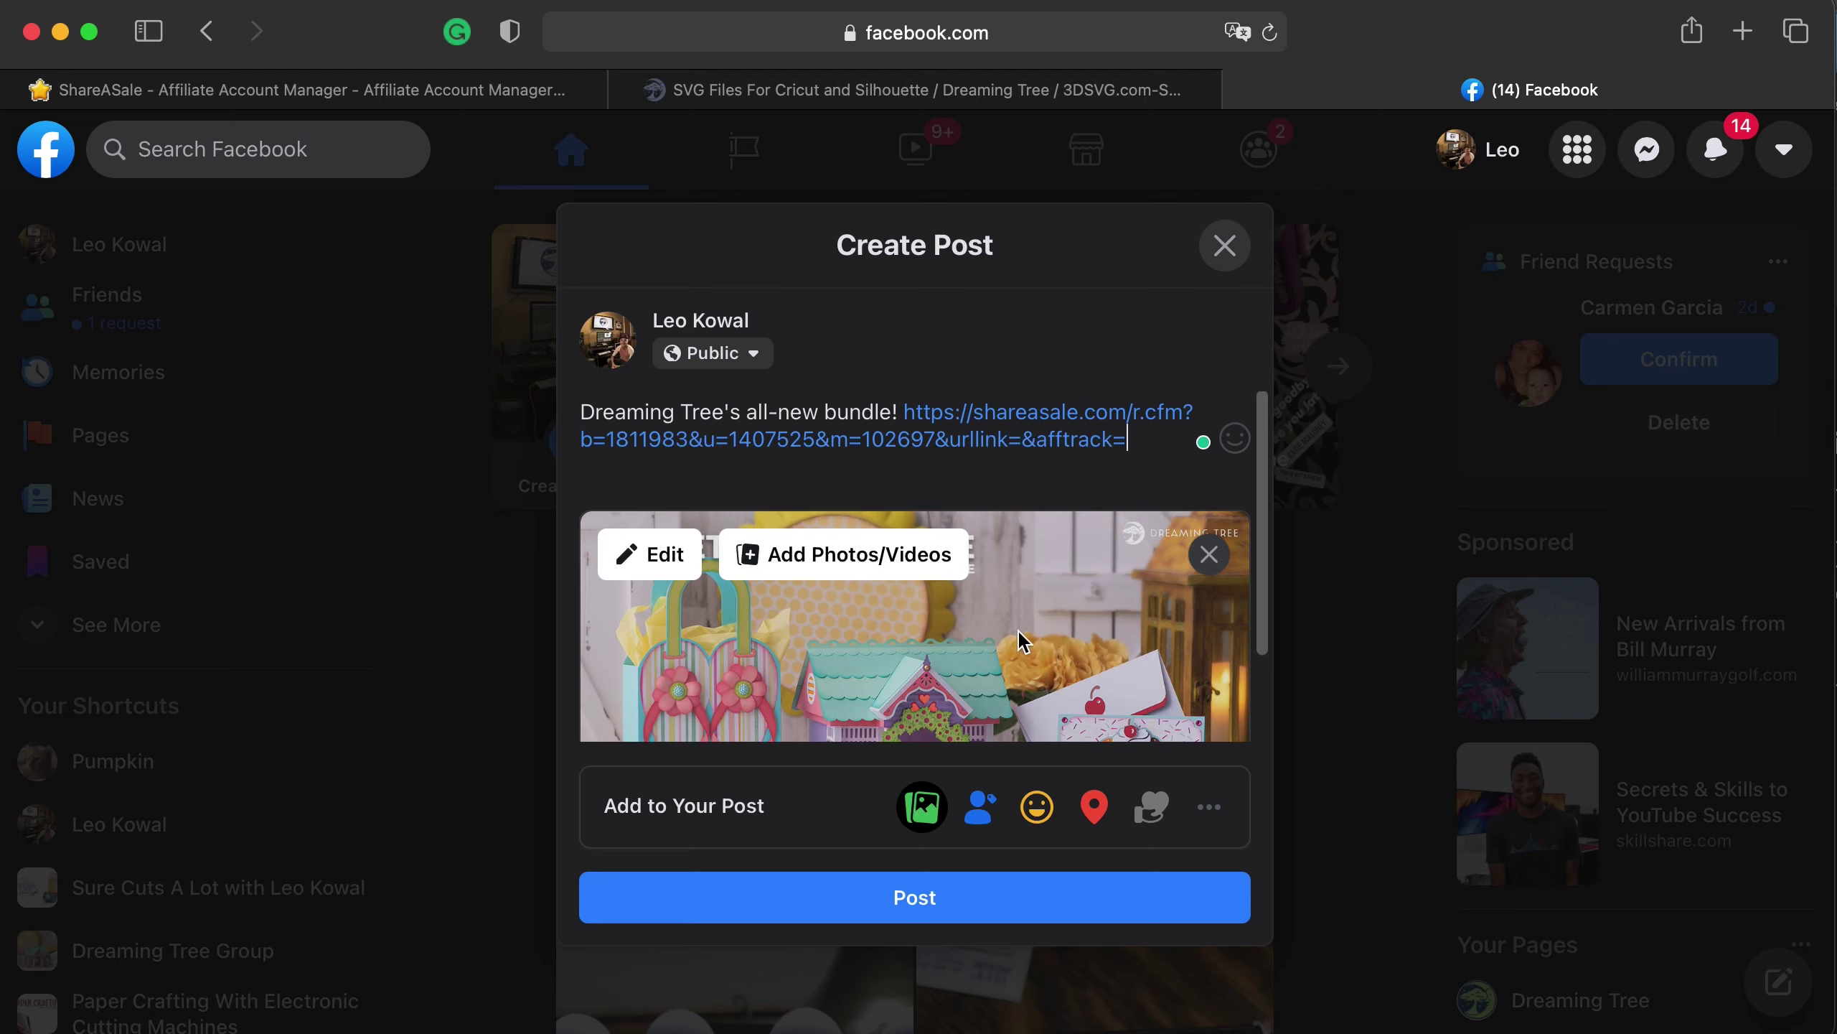
Check the Dreaming Tree gift page once more, then publish the post.
click(1032, 92)
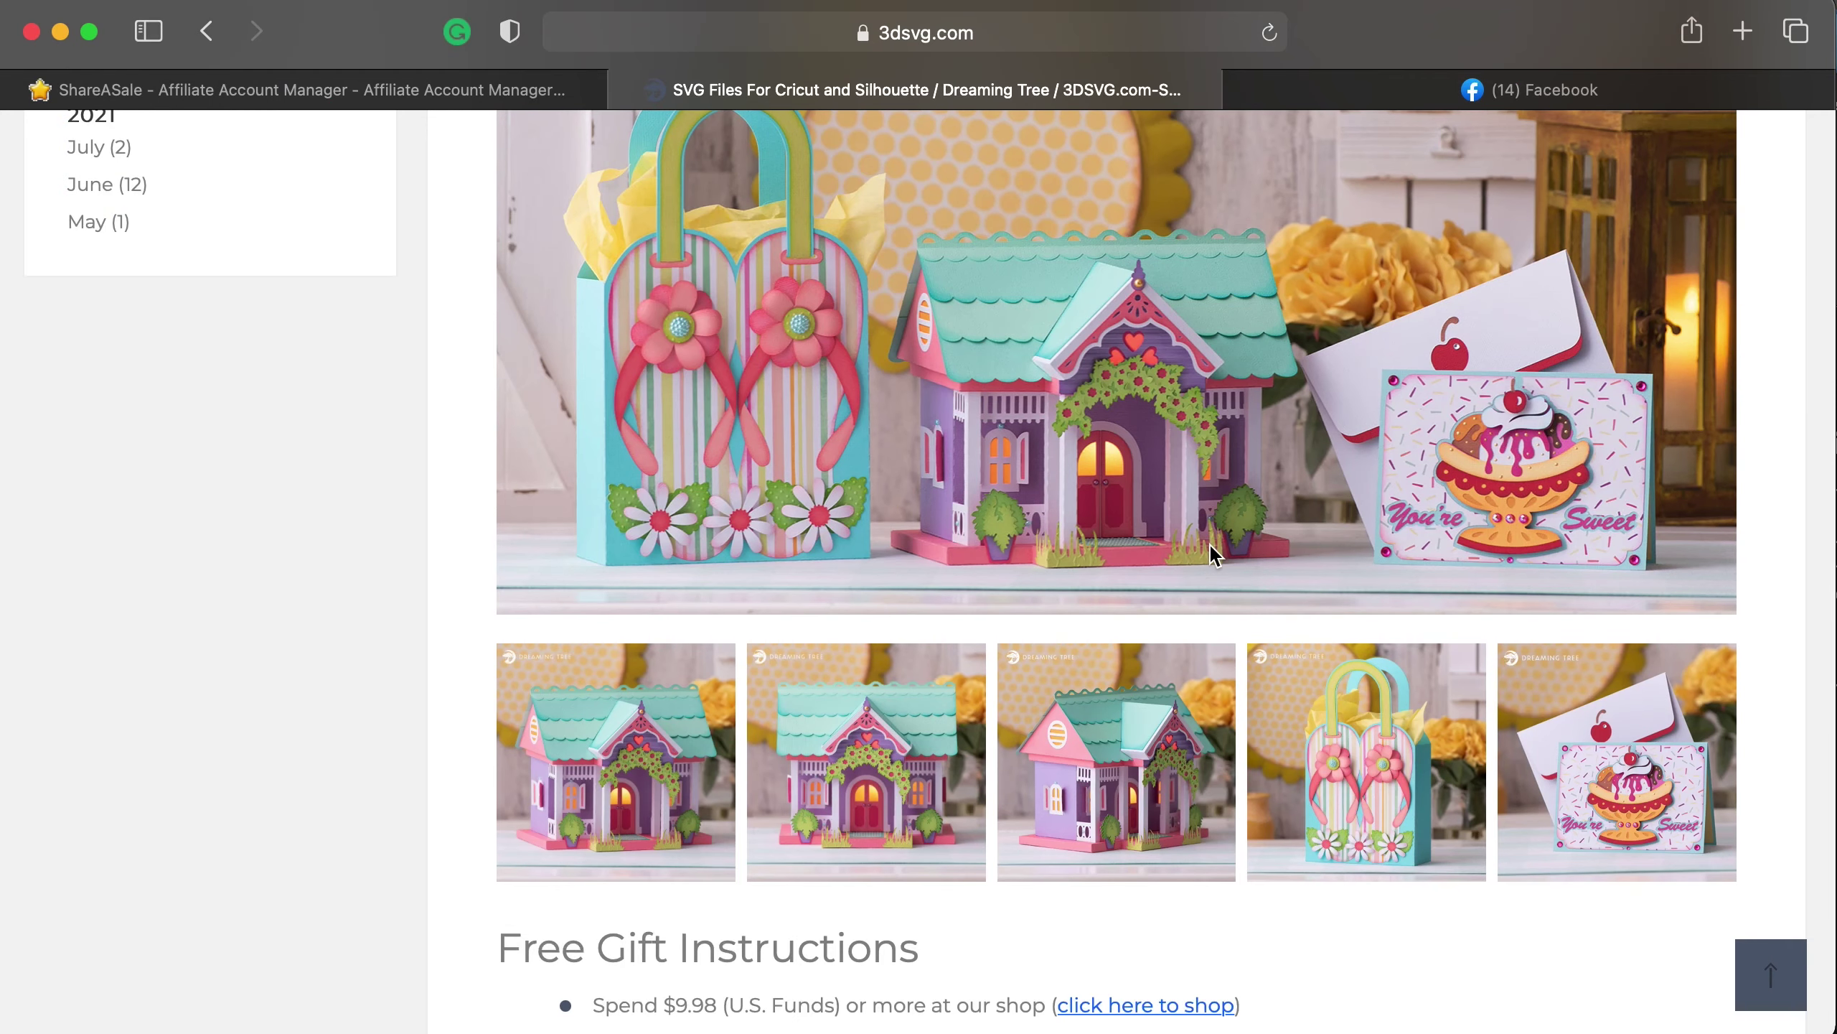
scroll(1215, 556, up, 3)
click(1476, 92)
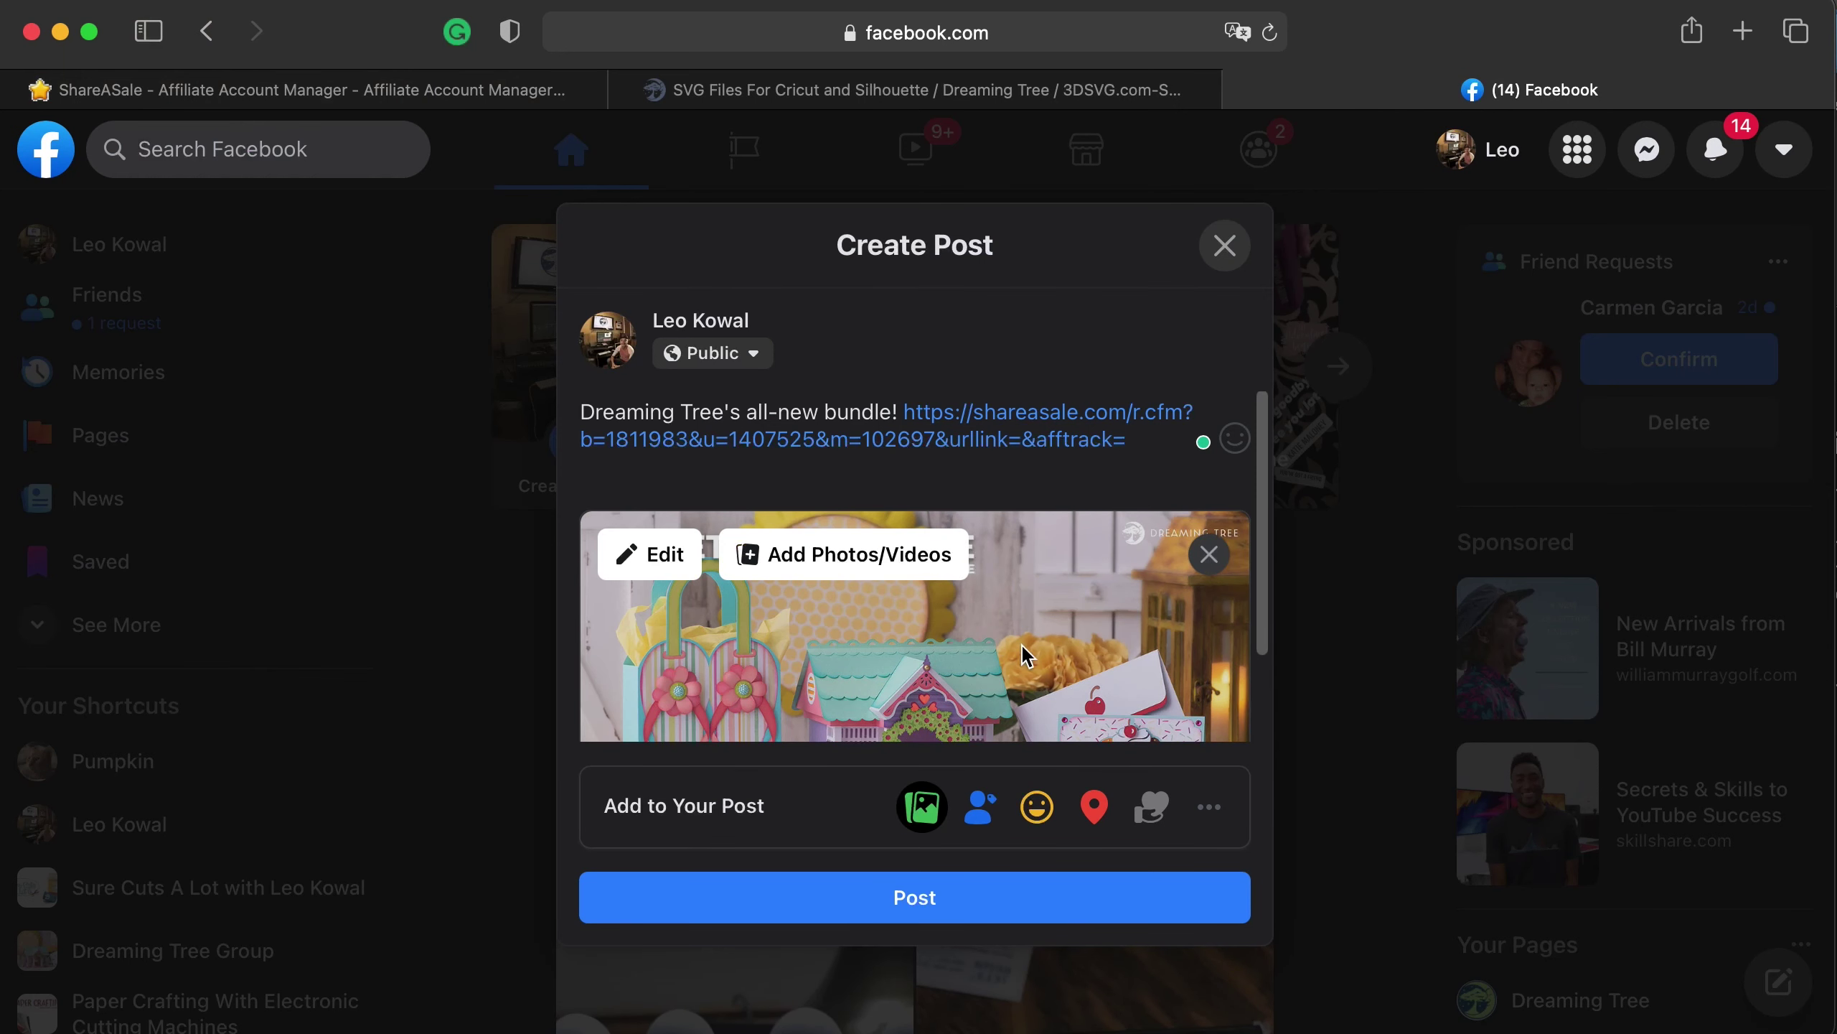
scroll(1042, 651, down, 2)
scroll(1067, 640, up, 2)
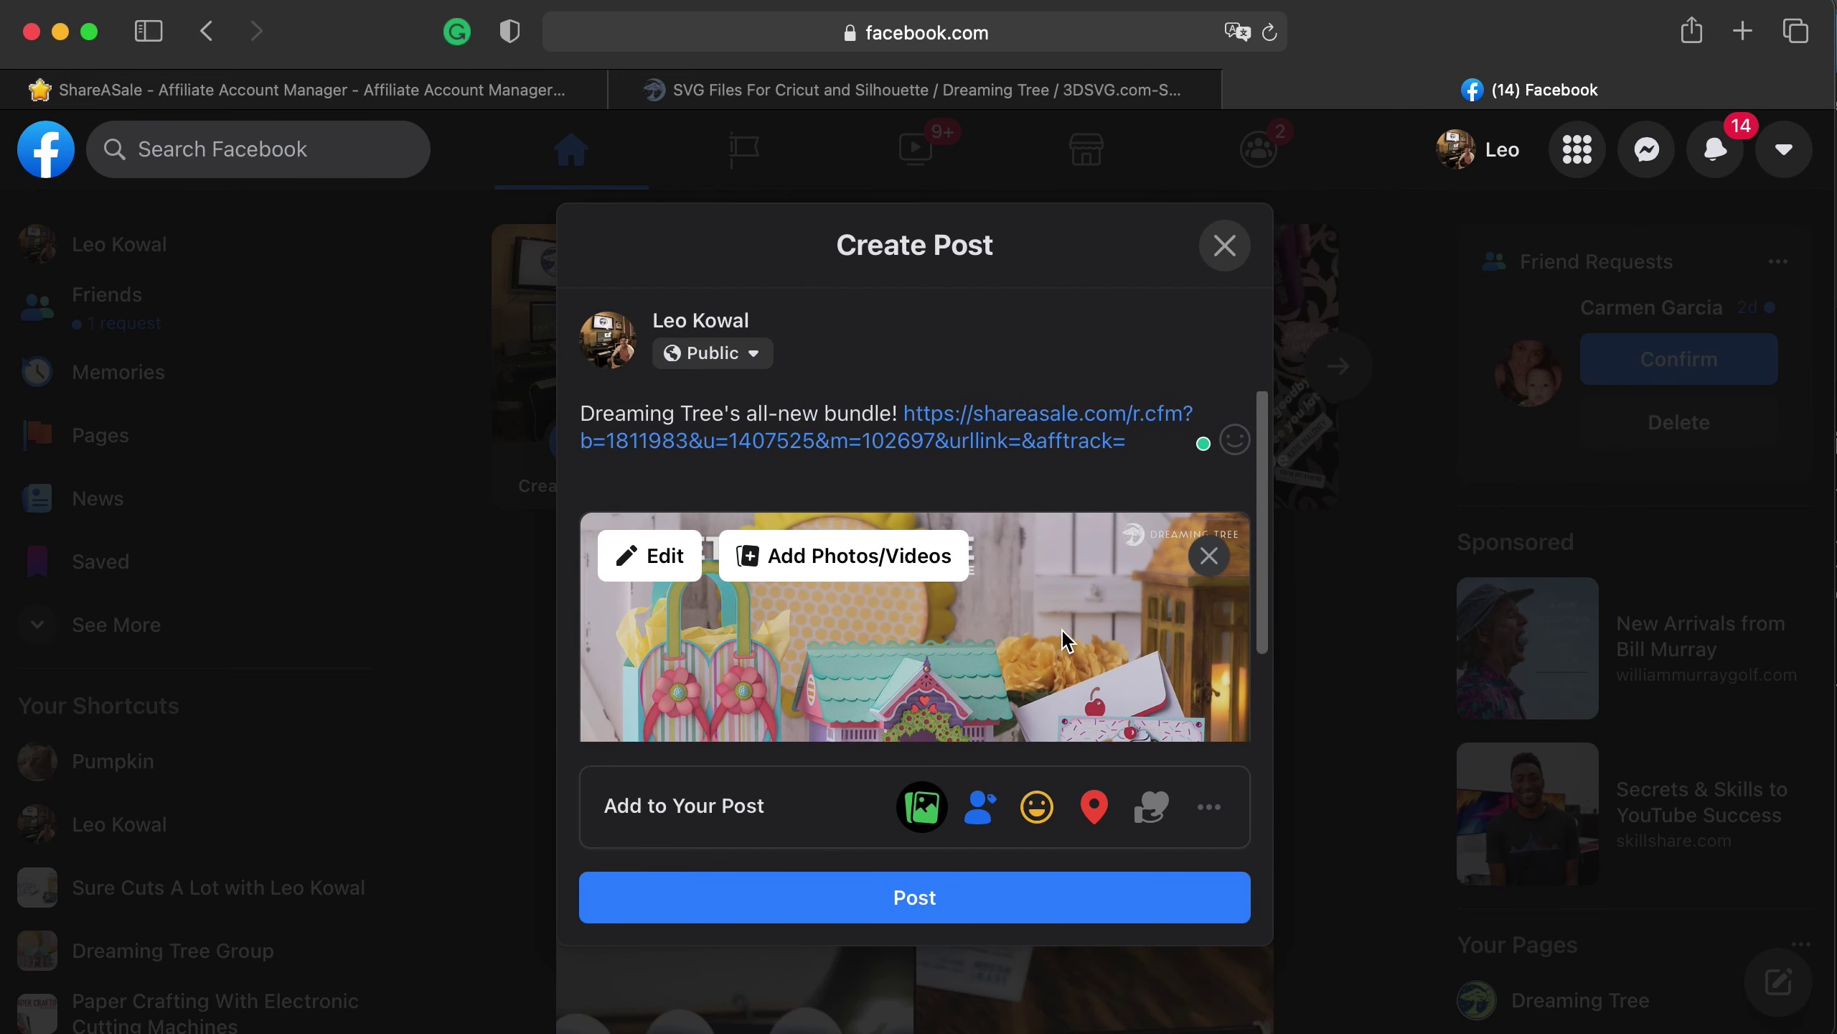
scroll(1067, 640, down, 2)
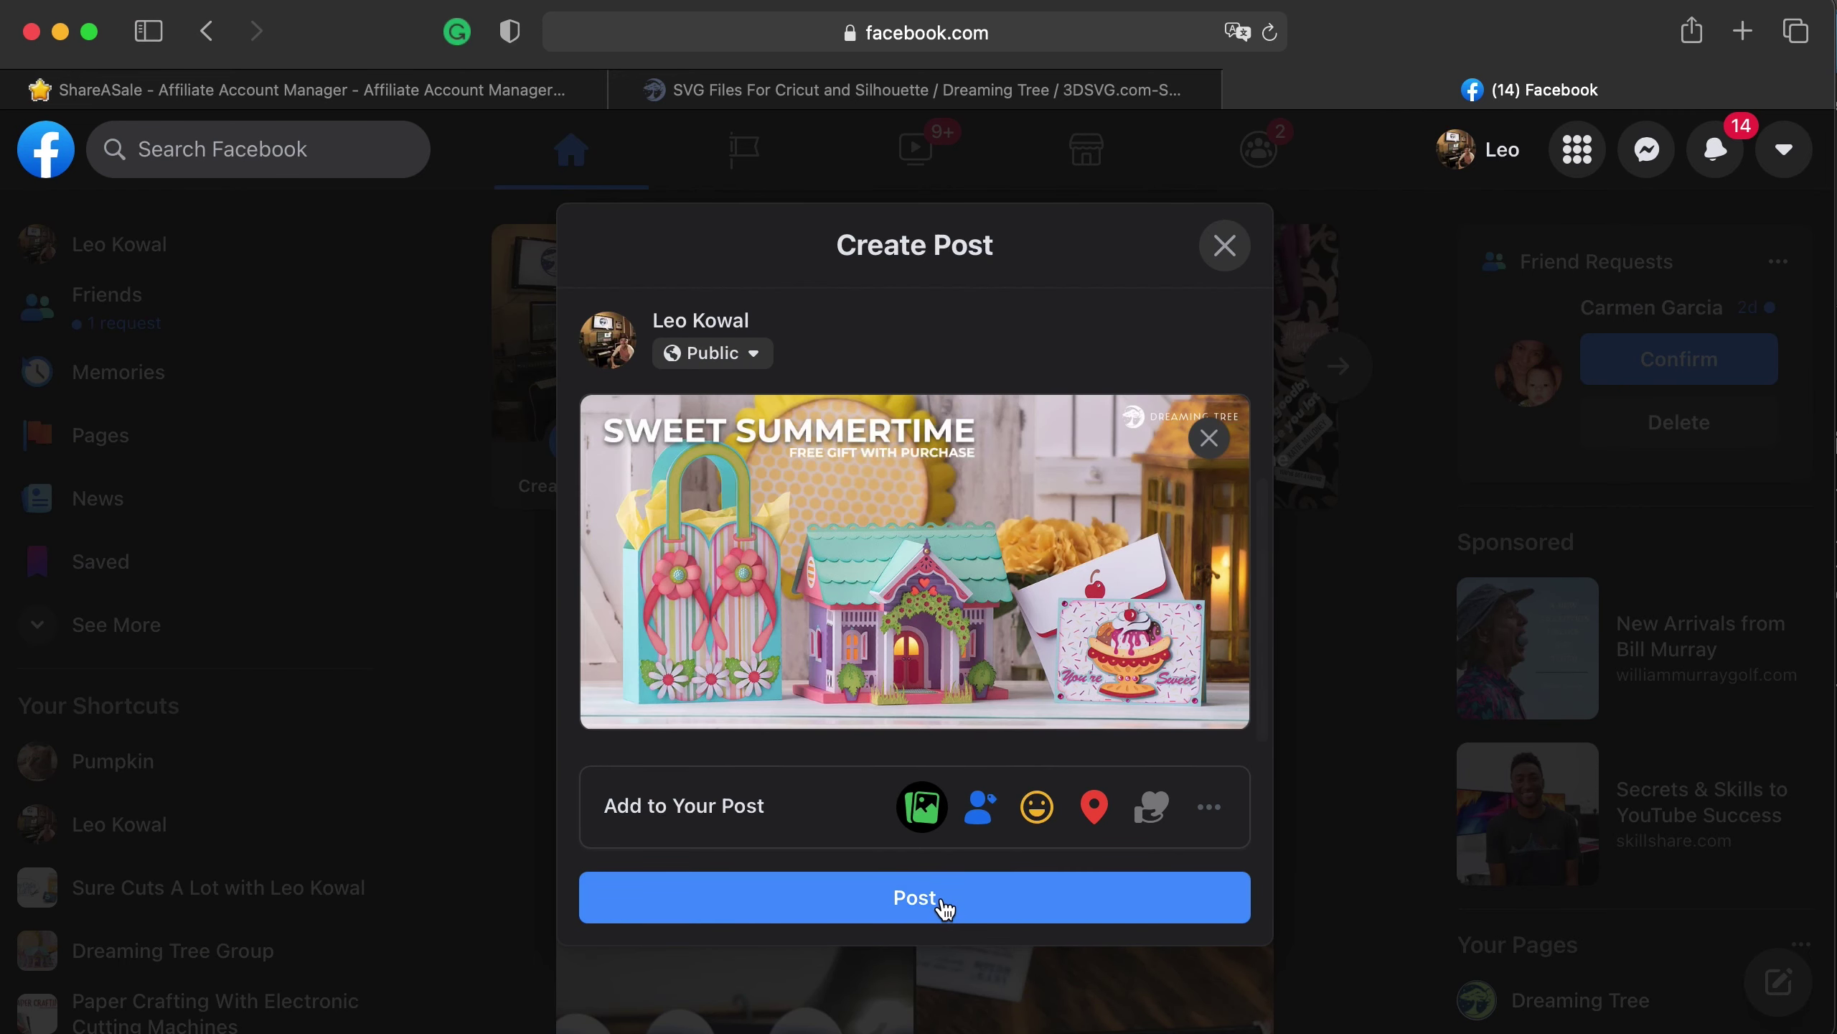
click(944, 908)
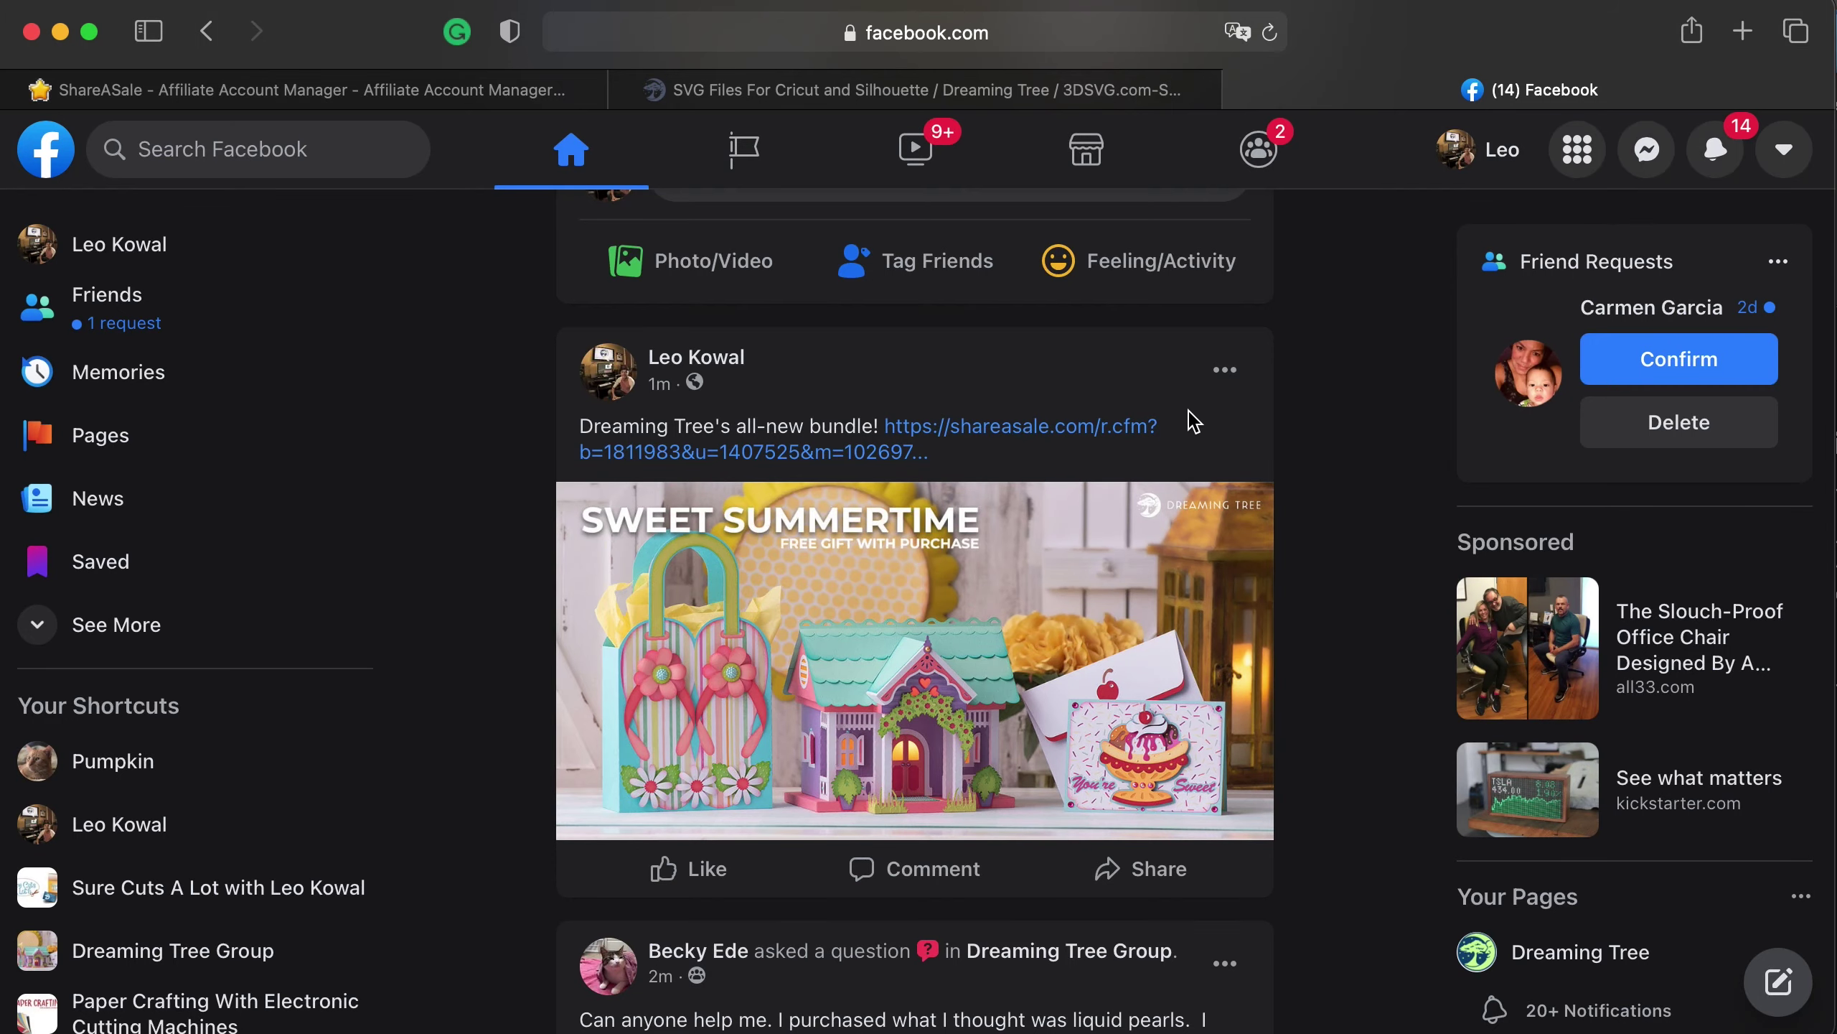
Open the 1000 x 1000 flip-flop banner 1811964 and save its image as cottage-bundle-2021-136.
click(1224, 271)
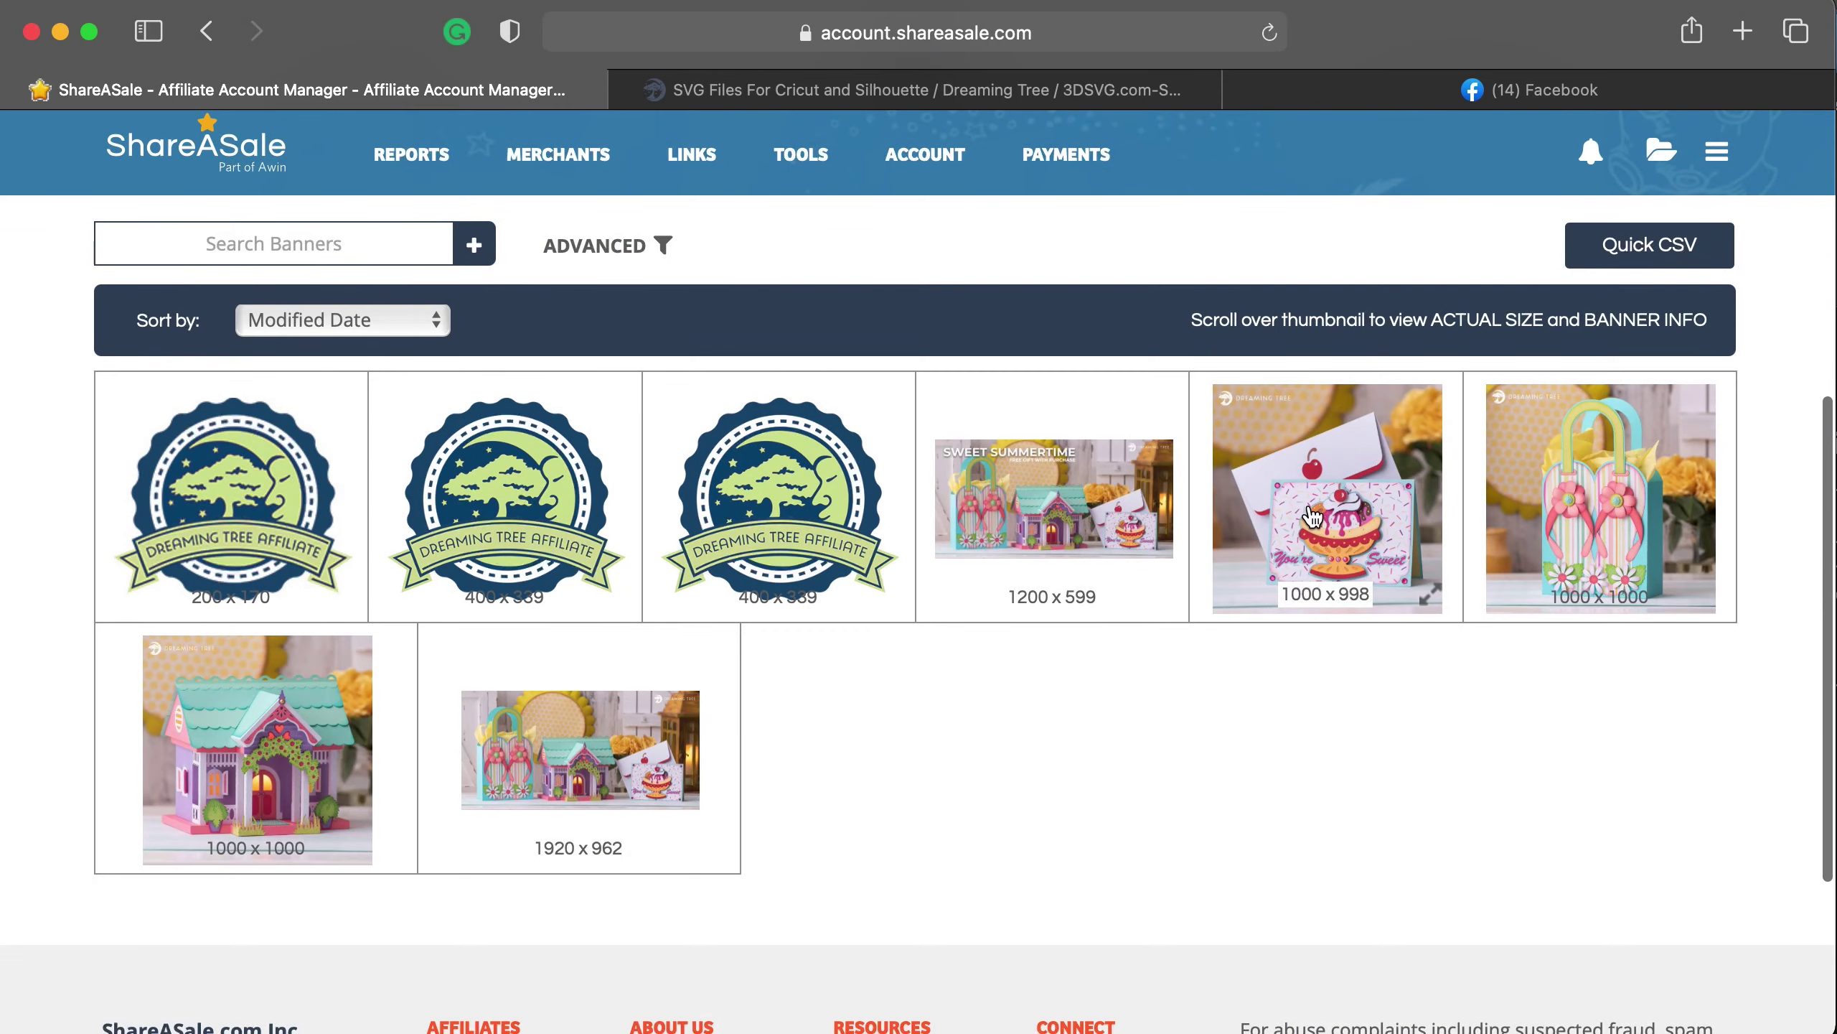
click(1600, 498)
scroll(1001, 557, down, 5)
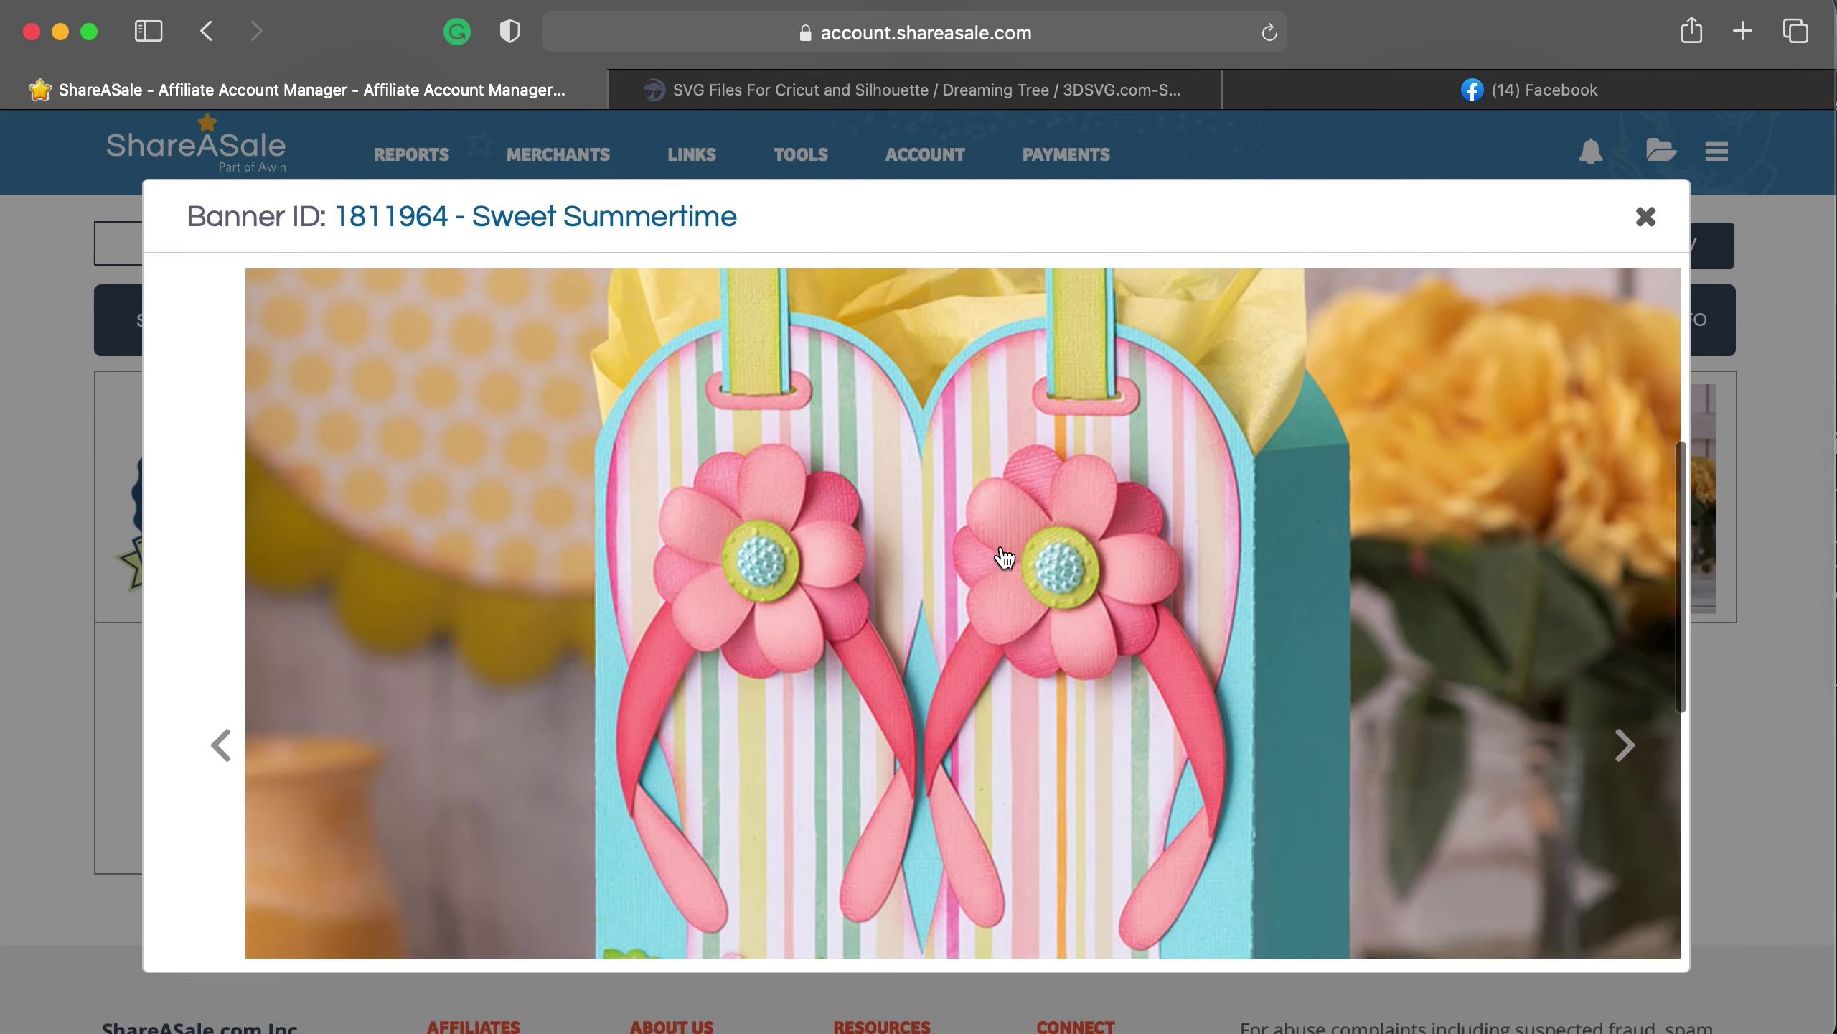
scroll(999, 557, down, 5)
scroll(995, 543, up, 5)
right_click(974, 497)
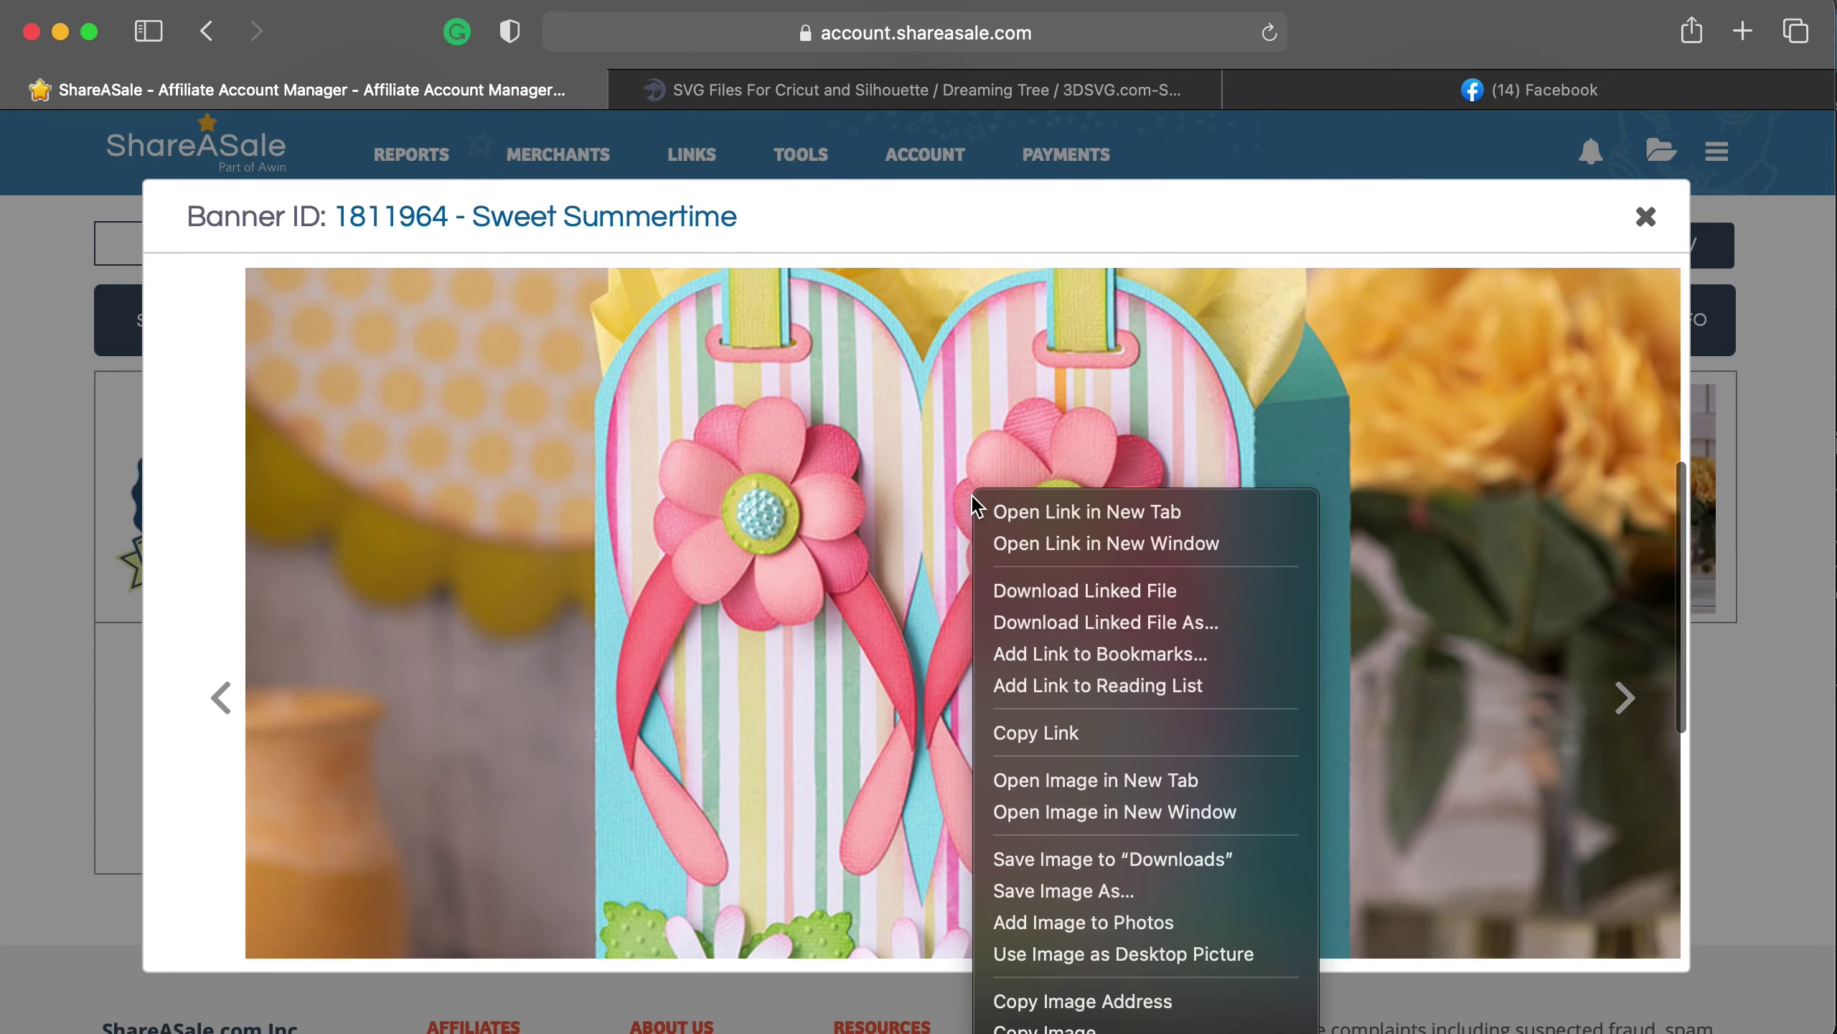
click(1083, 895)
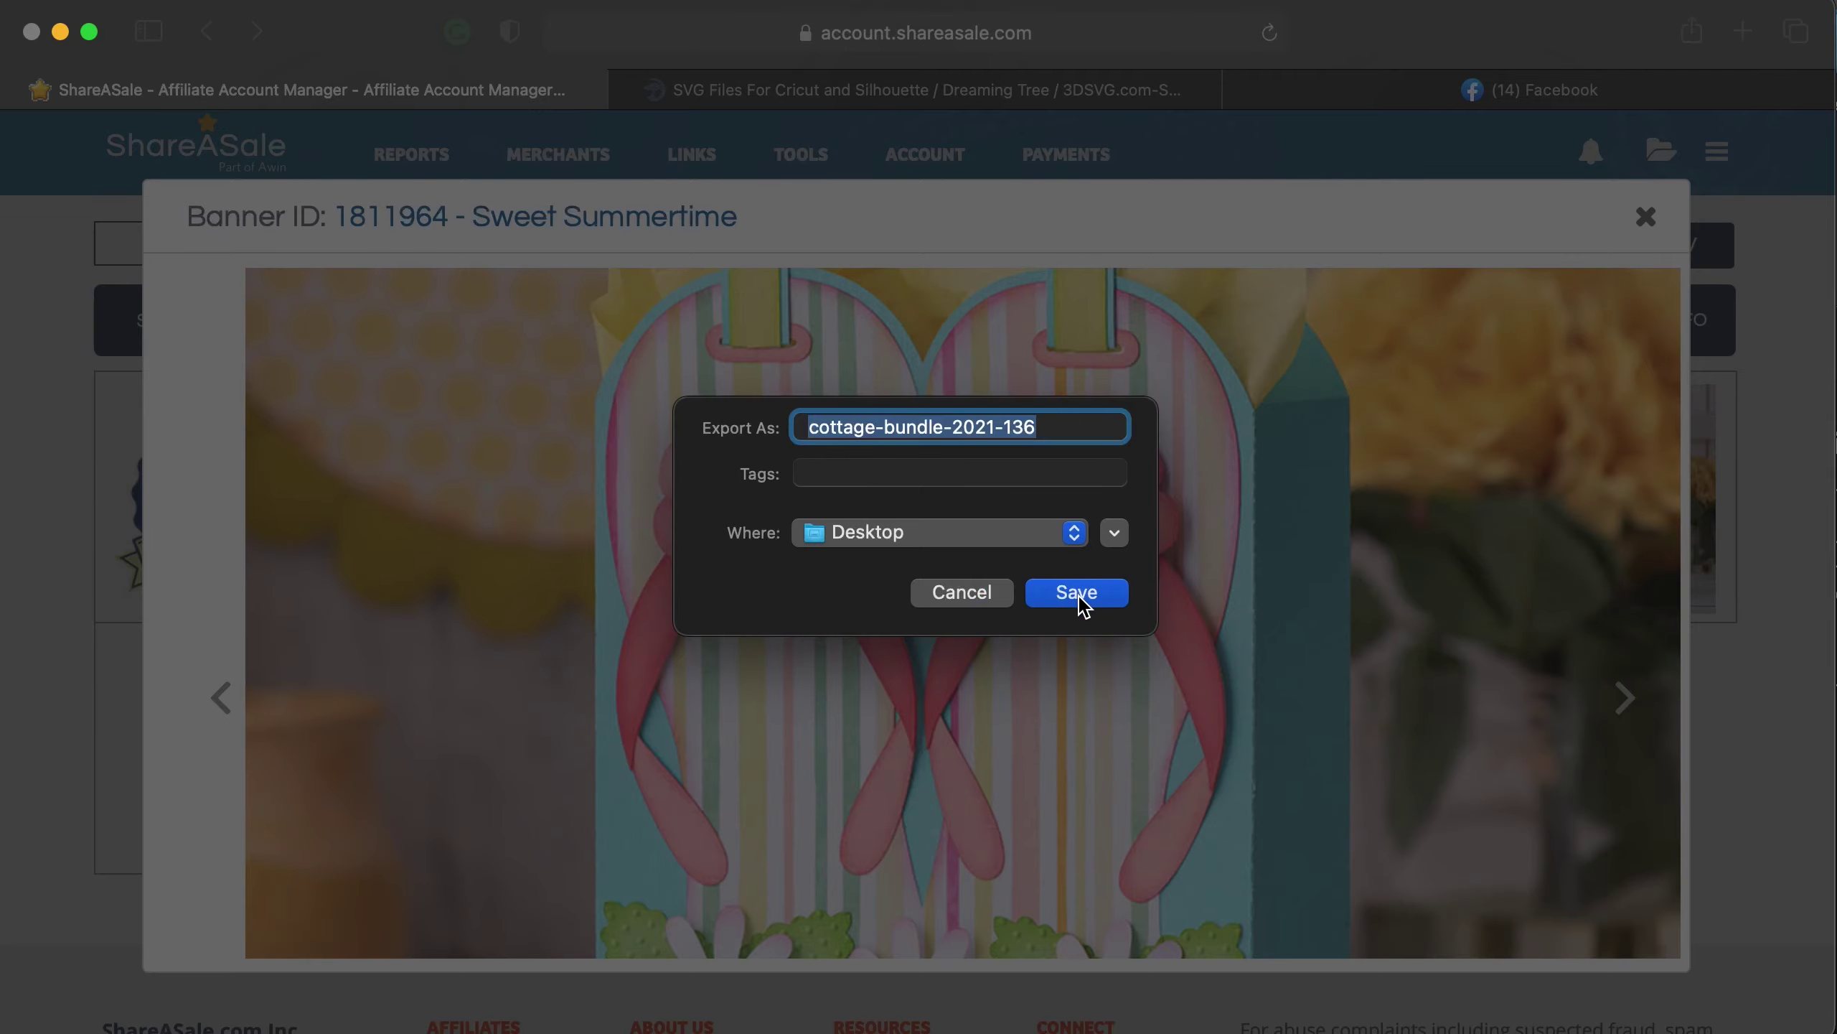
click(1079, 595)
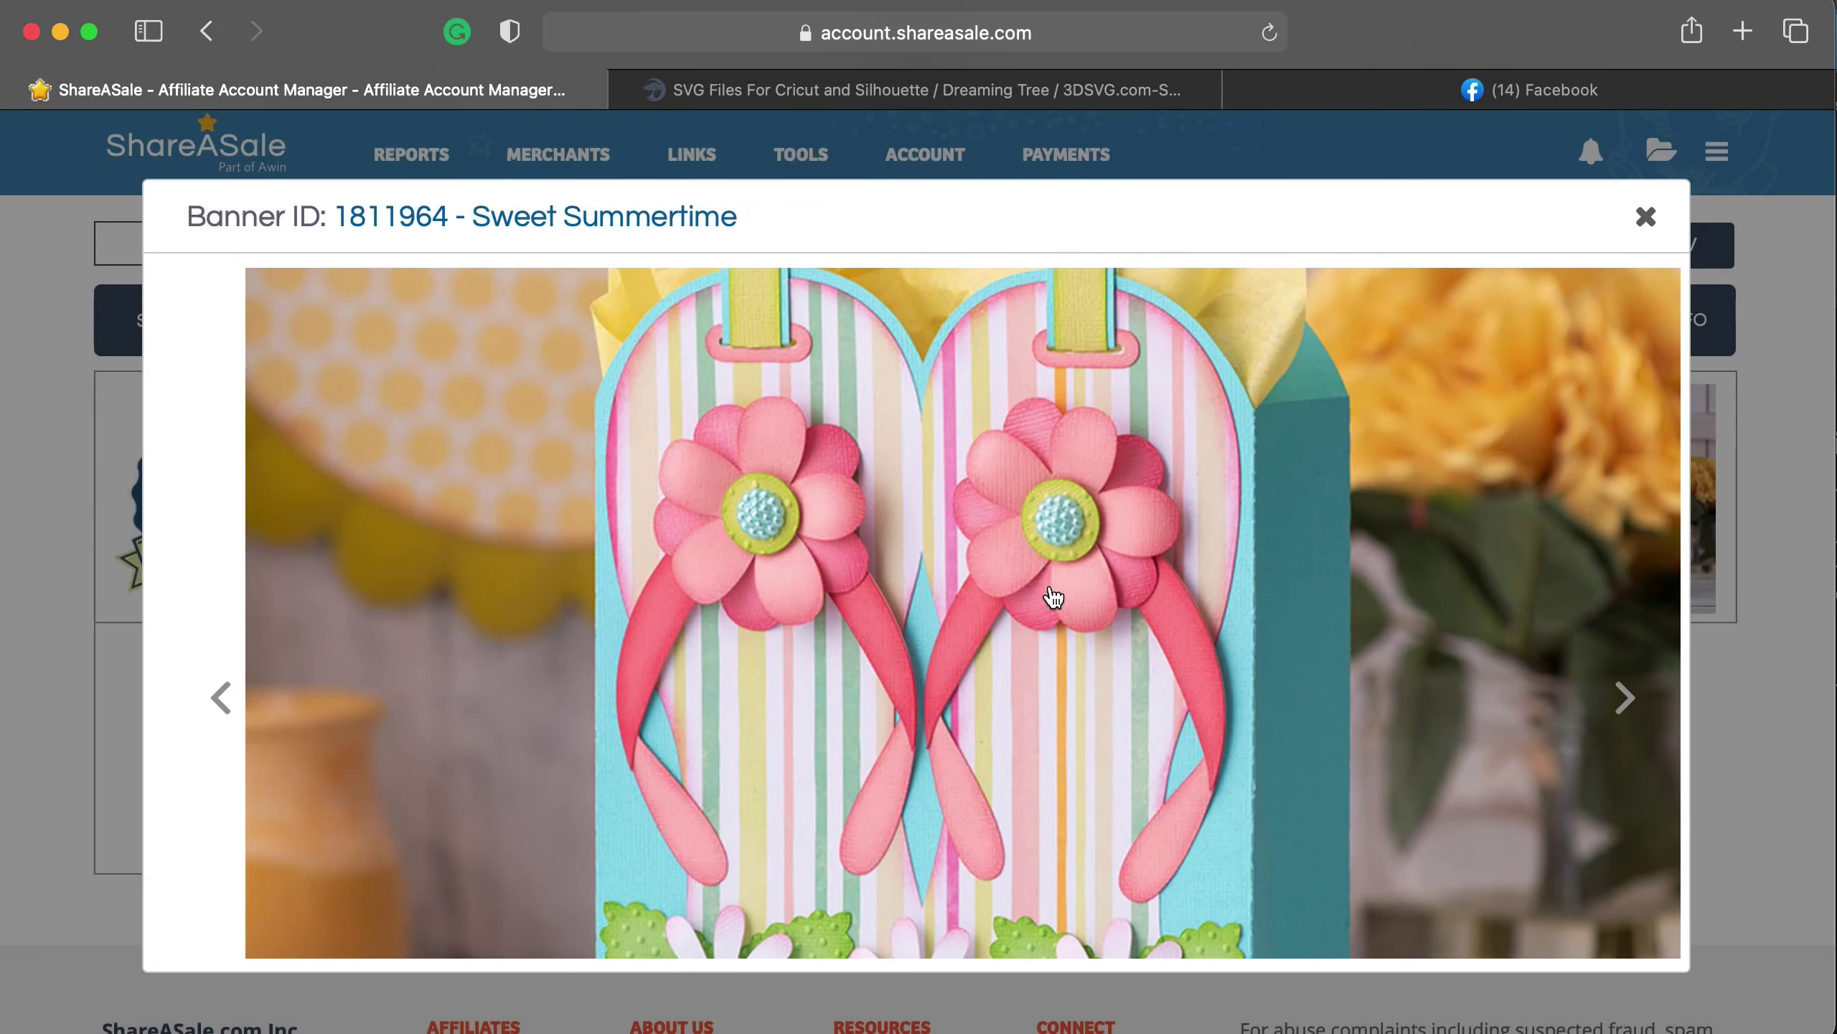
Show the banner's code as URL only and copy the plain tracking link.
scroll(1456, 563, down, 15)
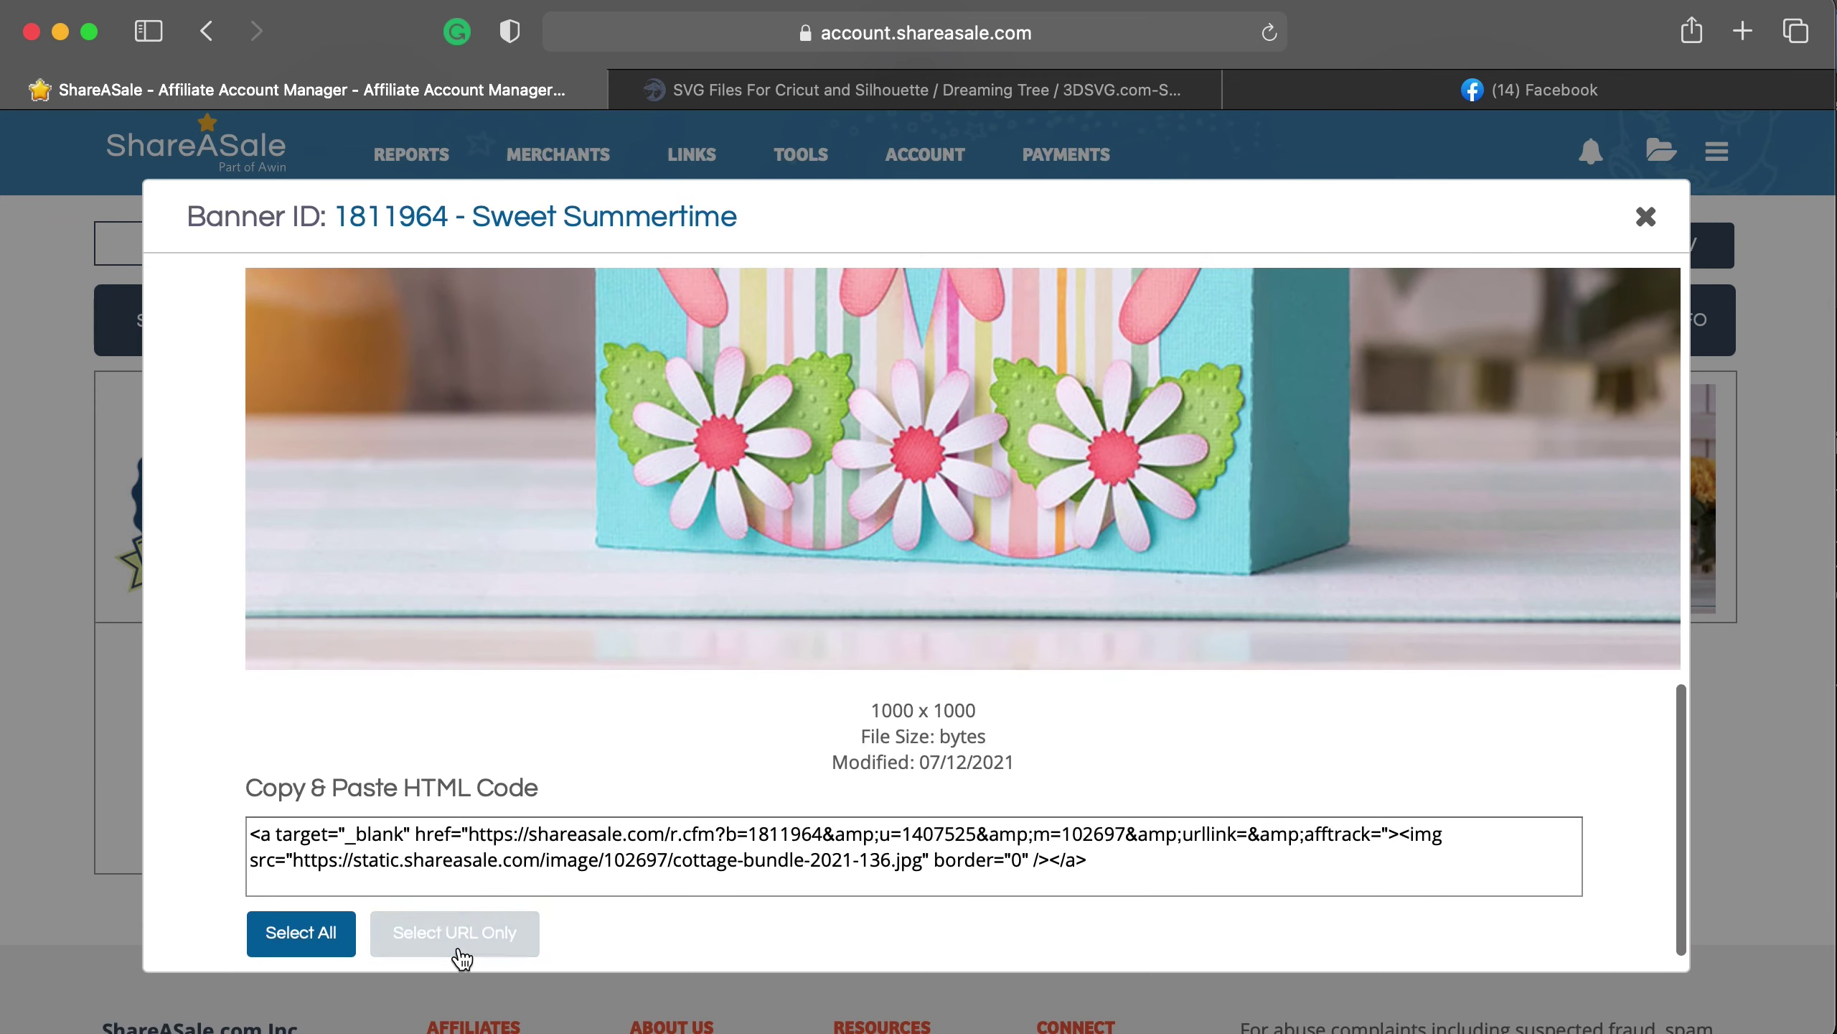
click(454, 941)
scroll(663, 913, down, 2)
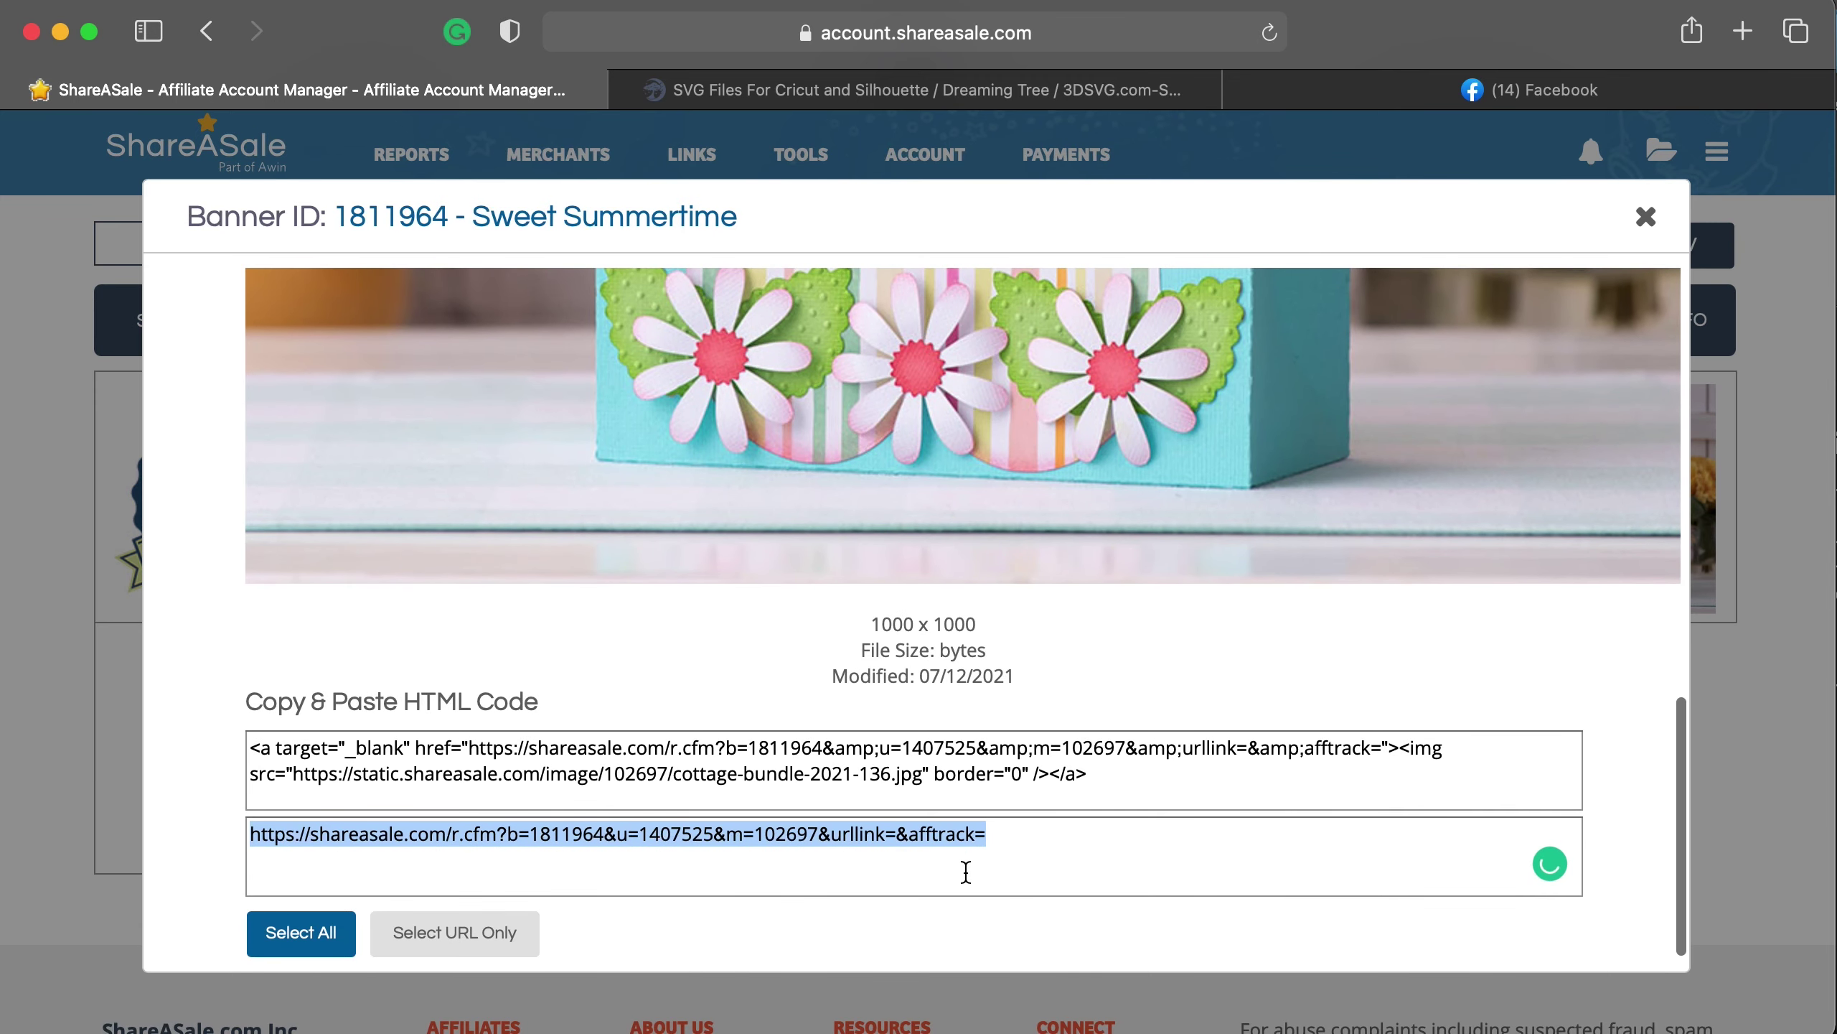
drag(1006, 841, 256, 833)
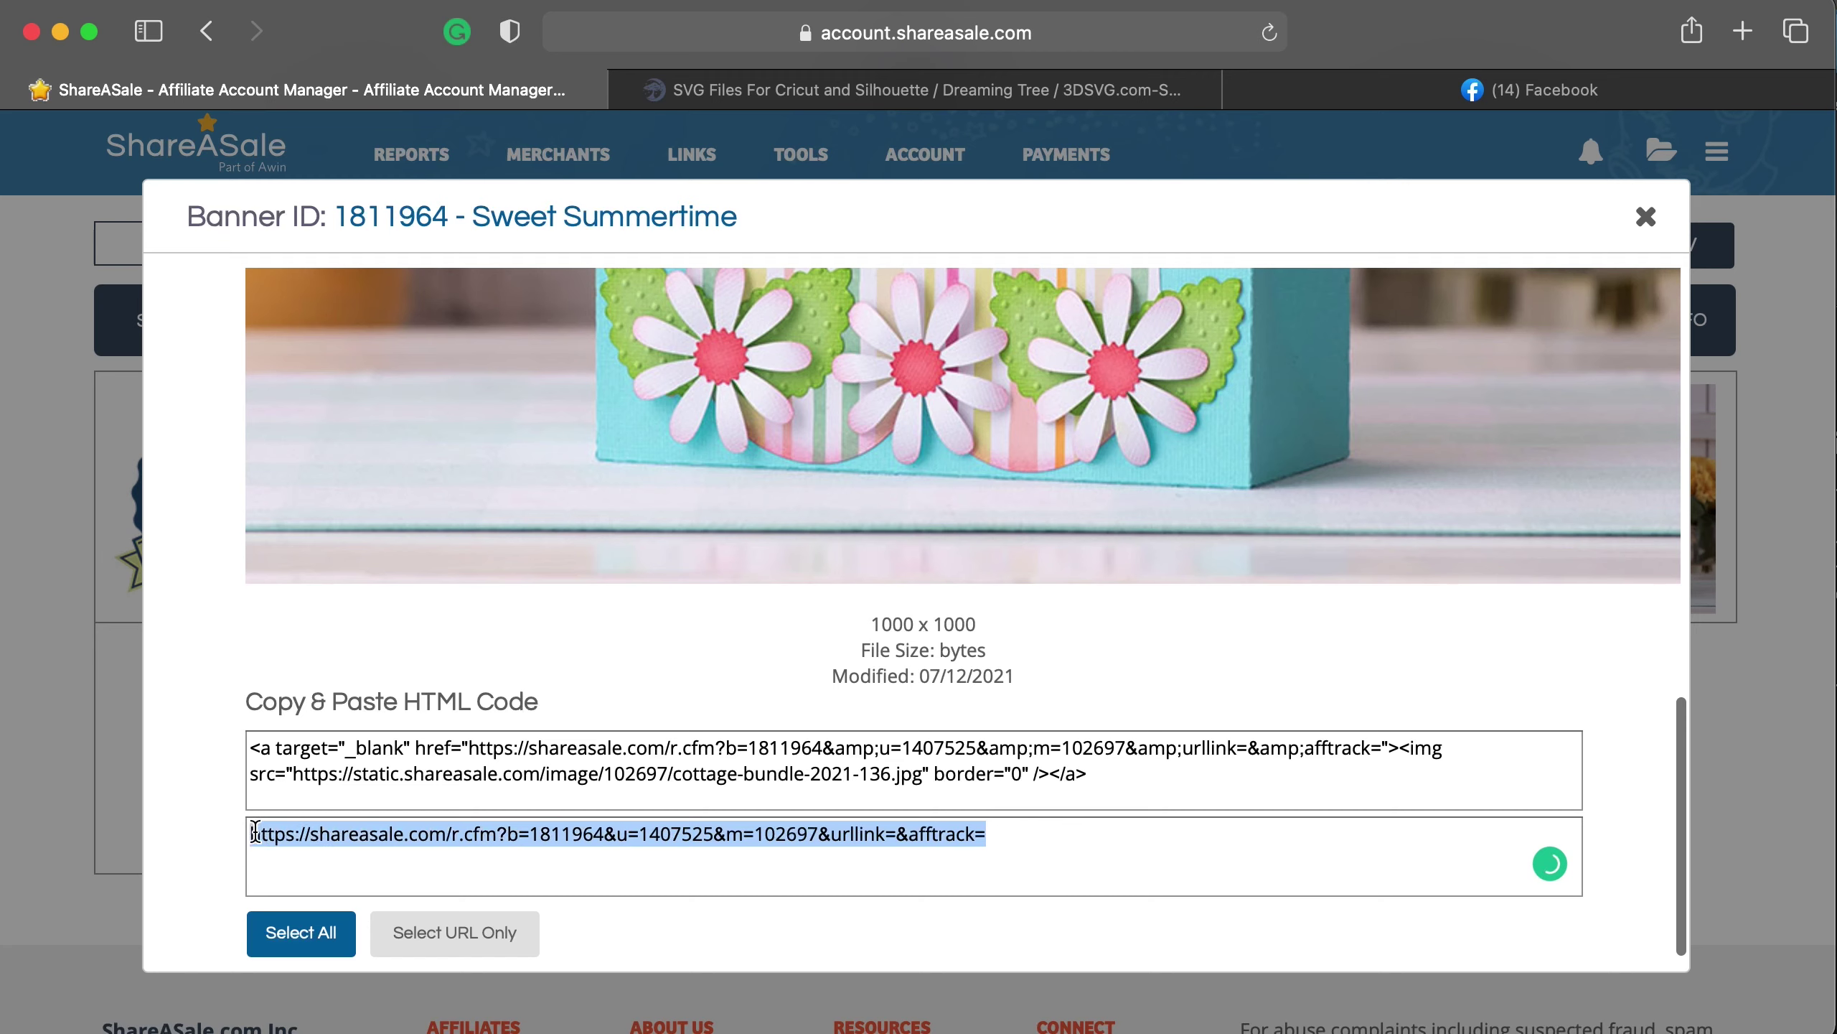
right_click(292, 832)
click(341, 959)
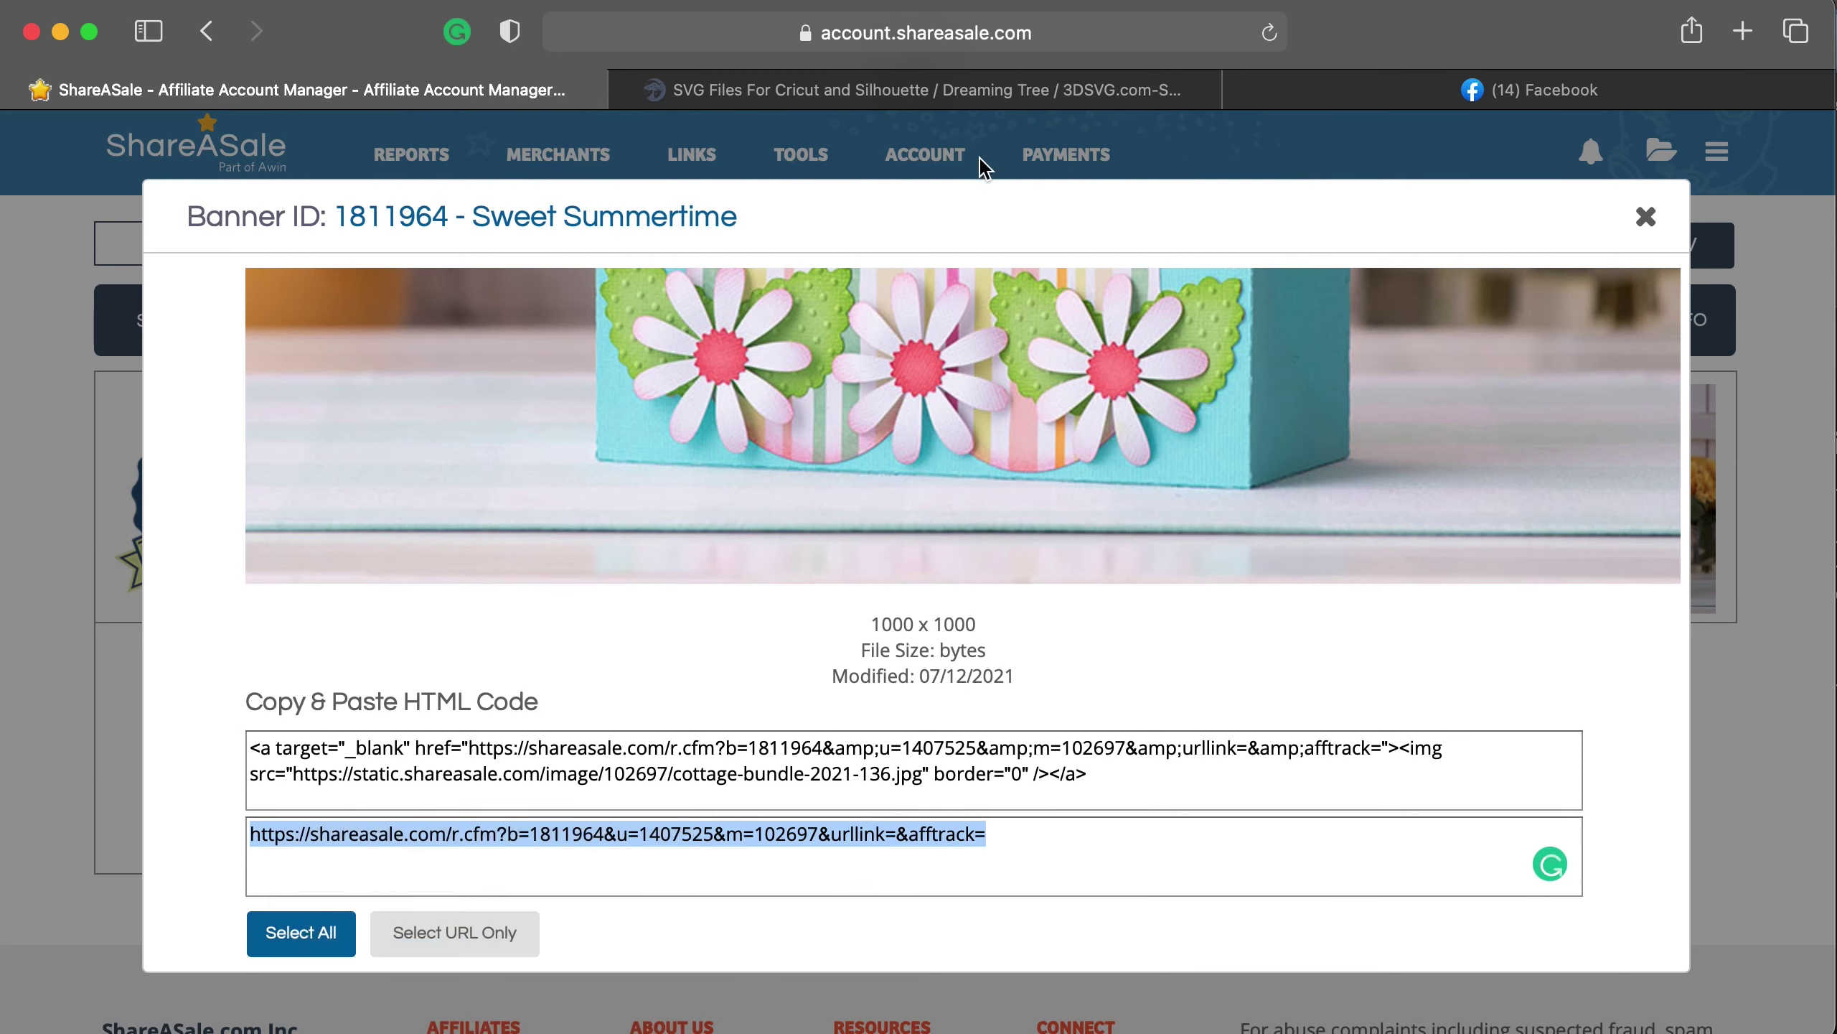
Load the banner 1811964 affiliate link in the 3dsvg tab and confirm the Sweet Summertime SVG Bundle page.
click(1004, 98)
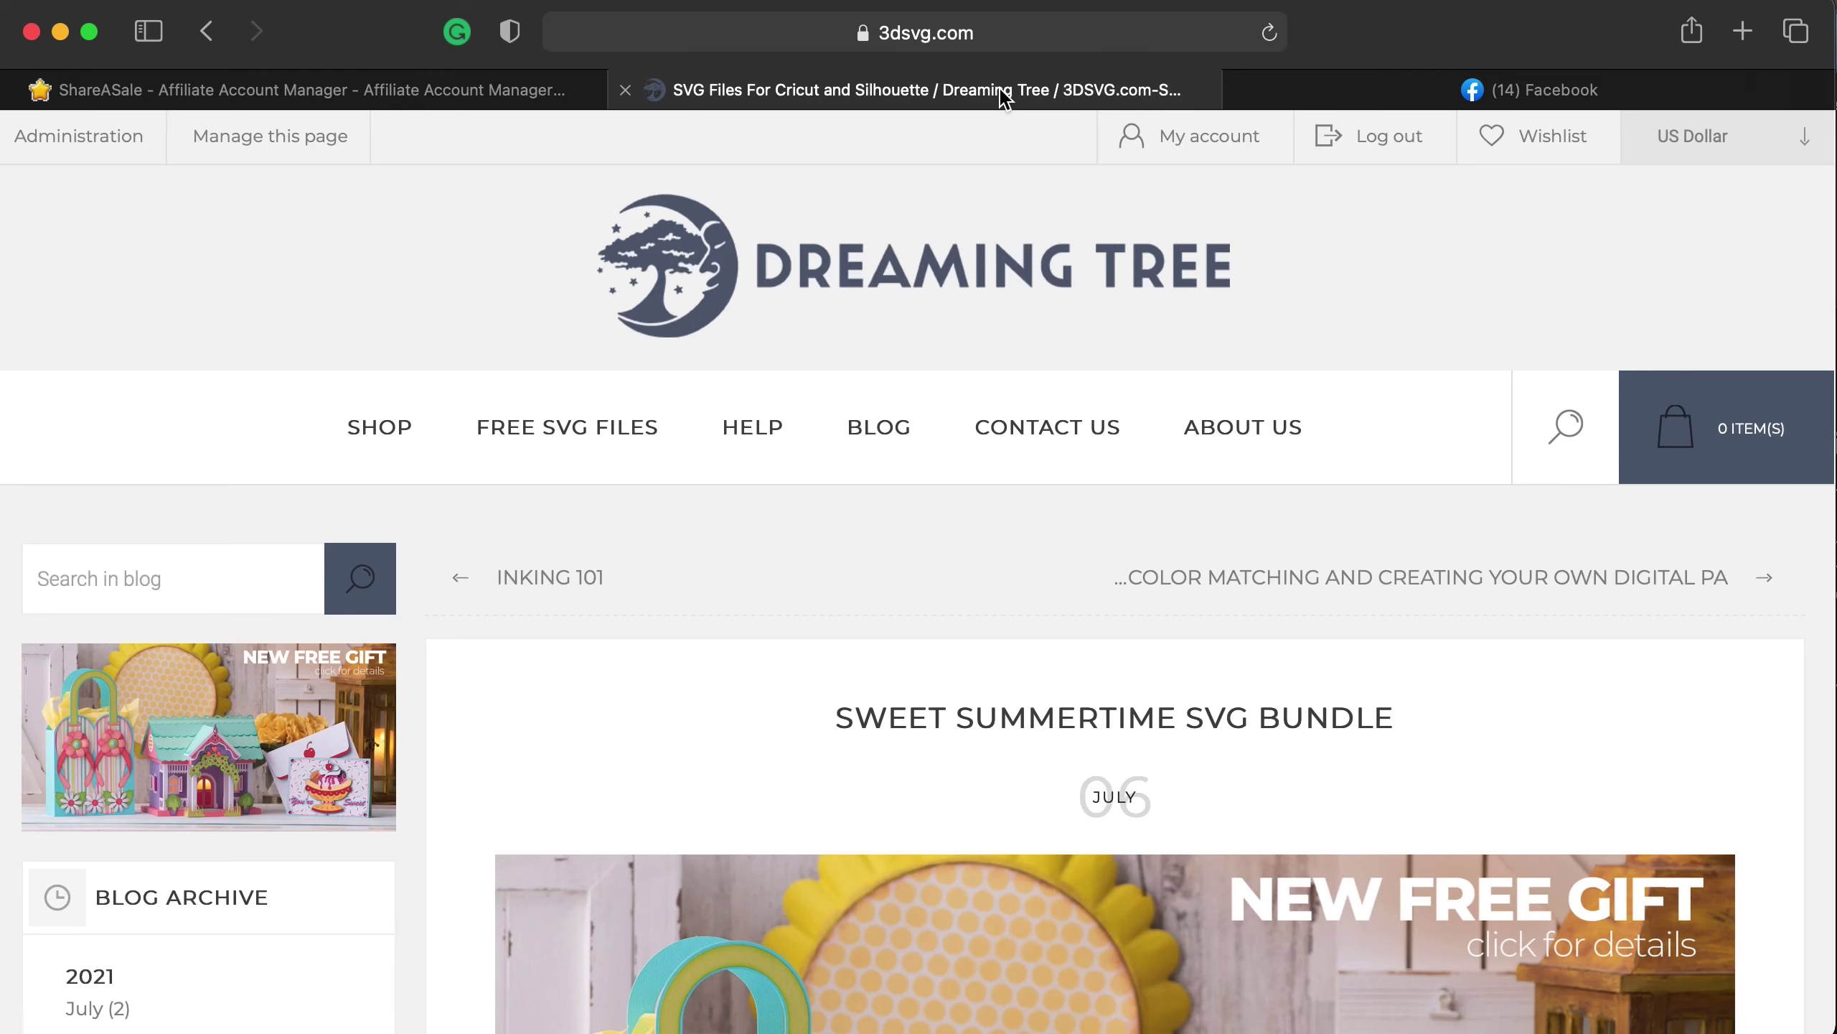
click(943, 32)
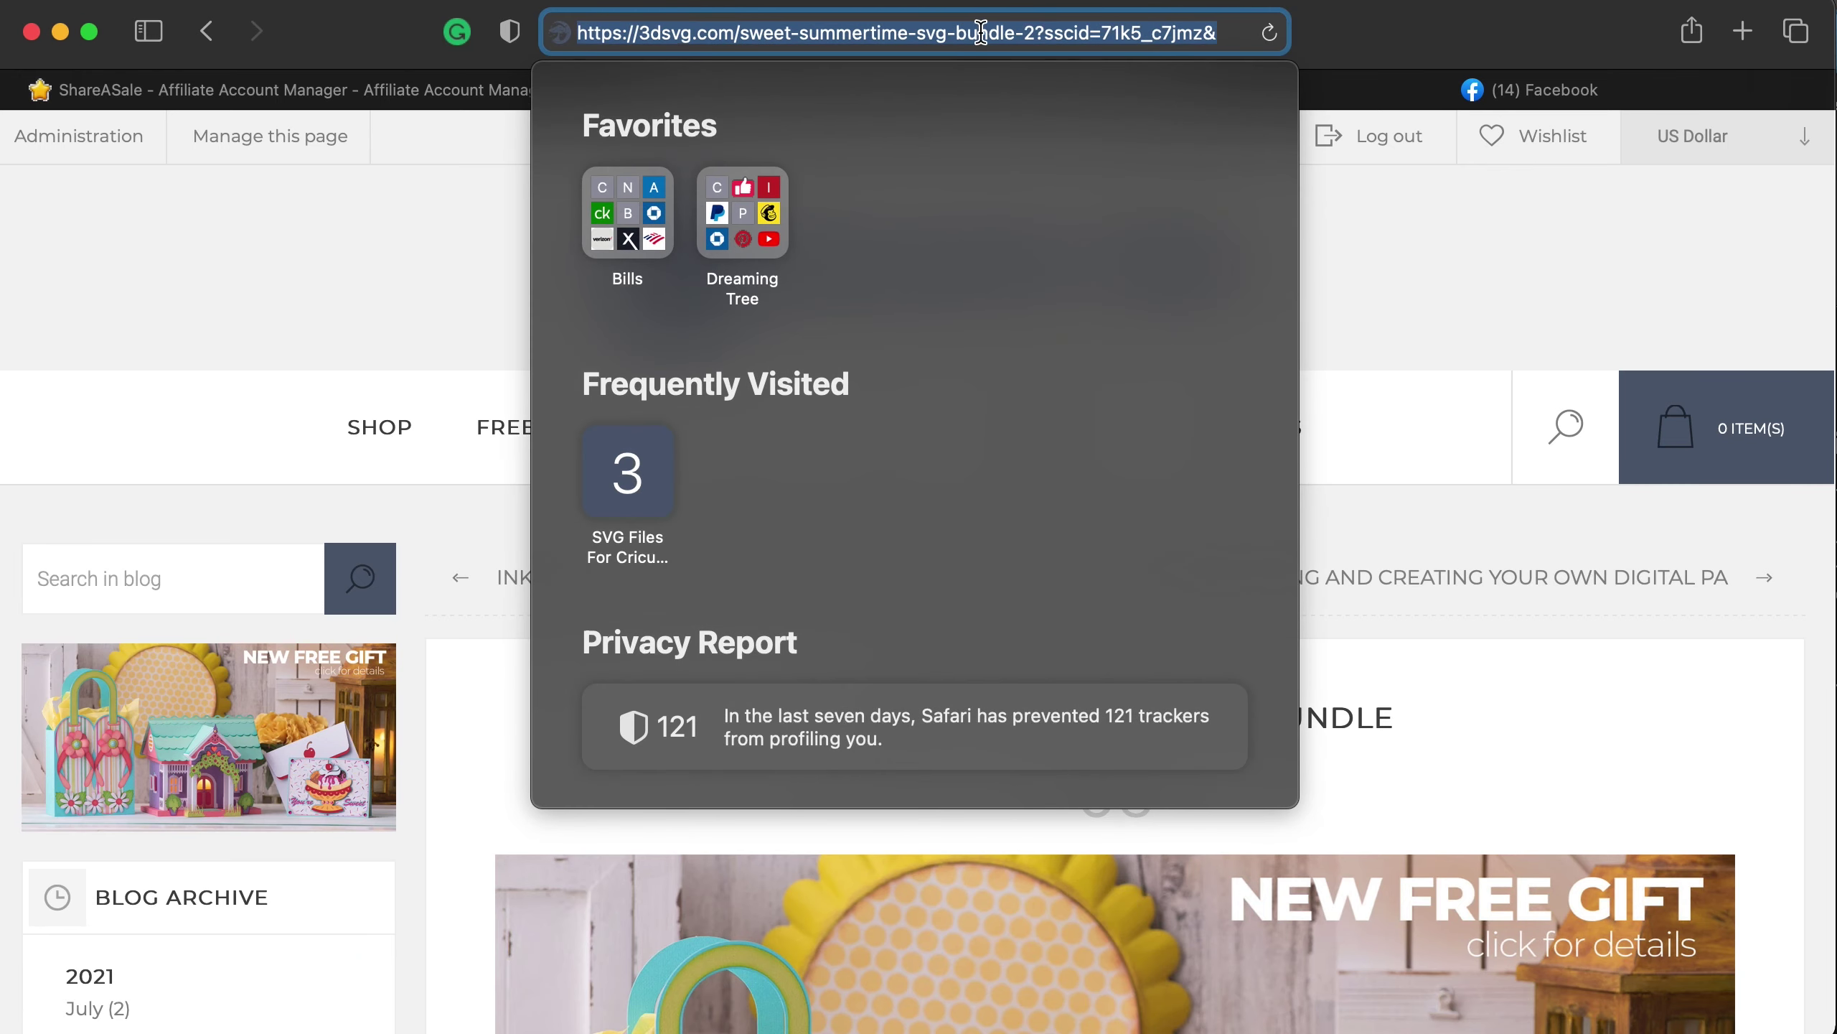
key(BackSpace)
right_click(946, 33)
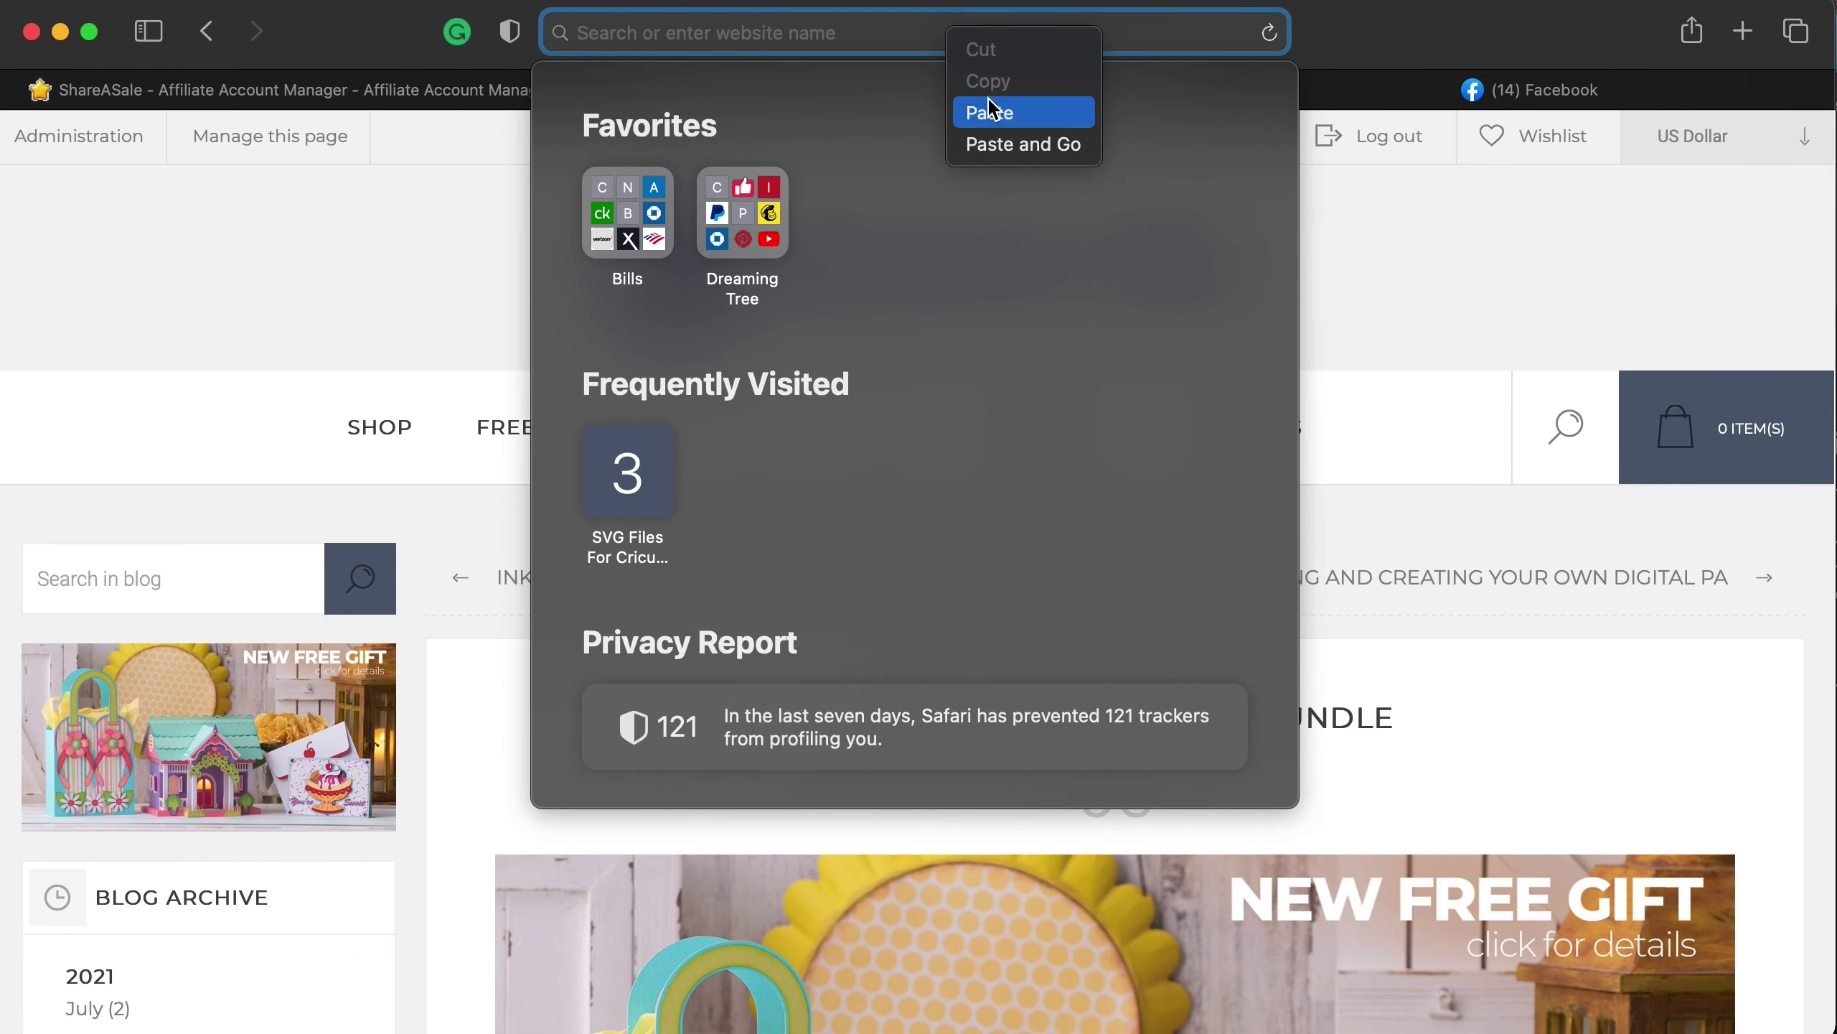
click(992, 116)
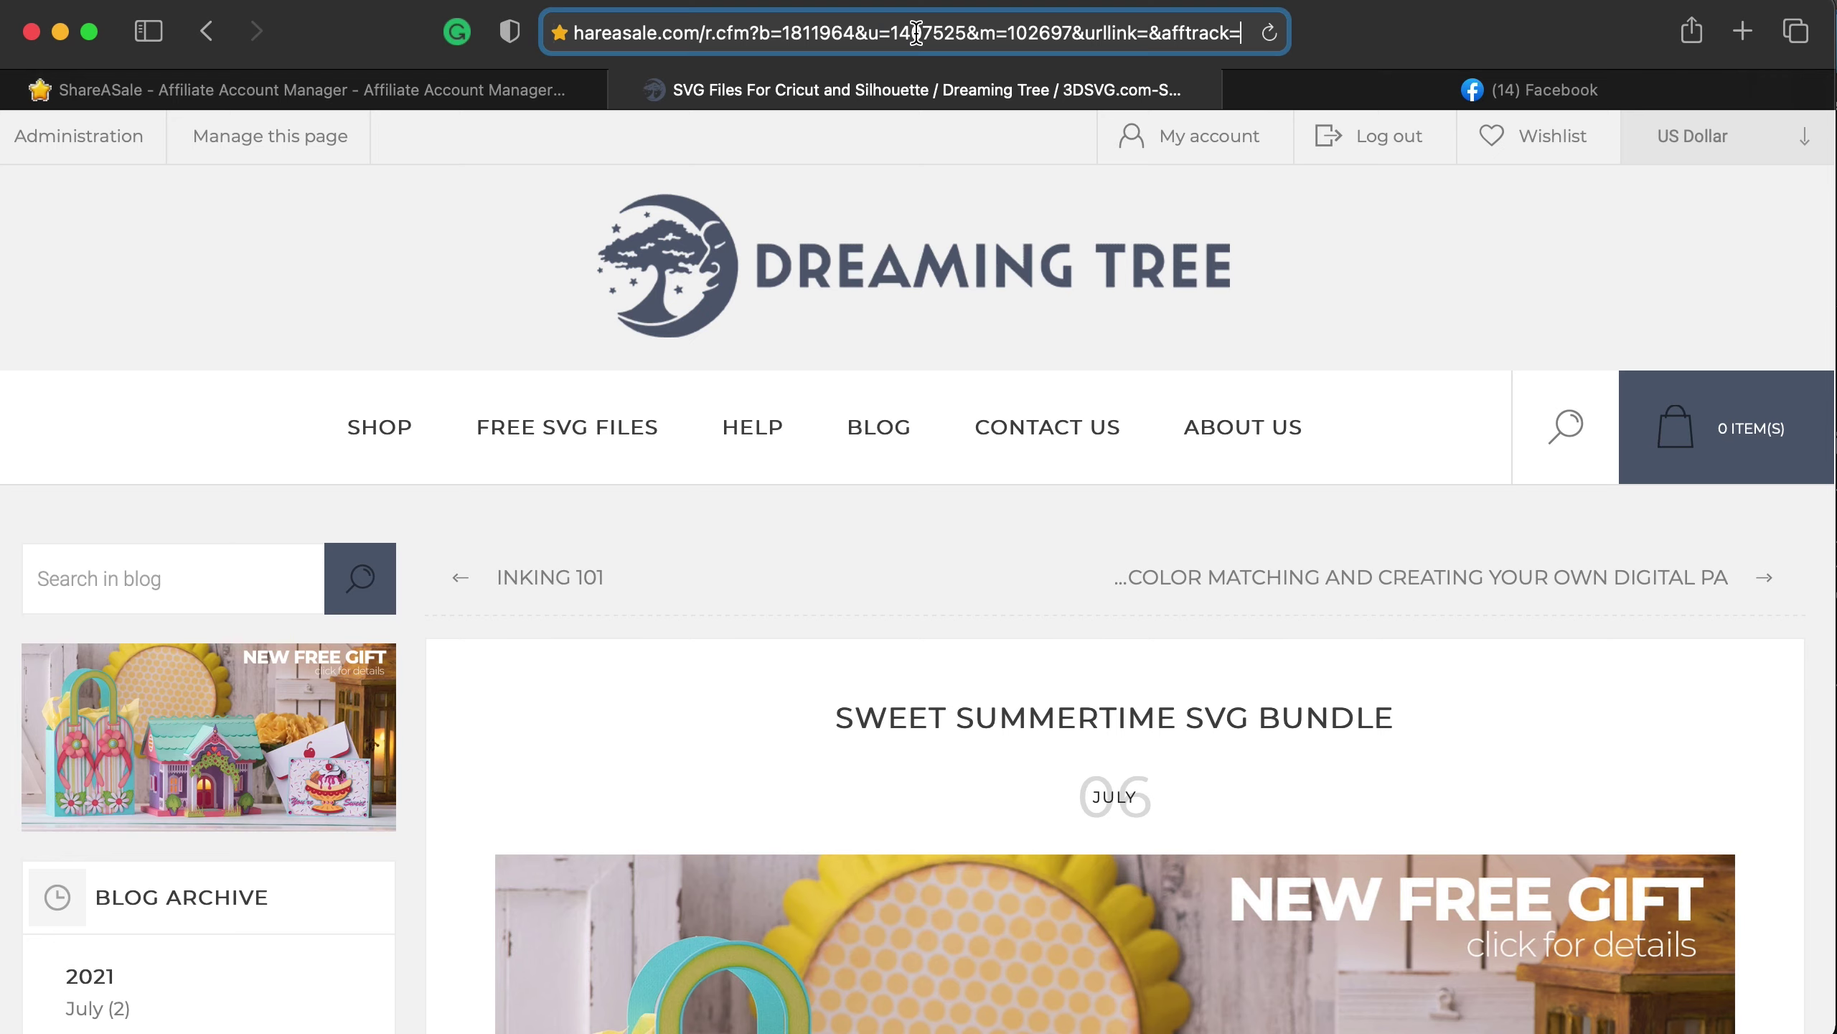
key(Return)
scroll(1074, 455, down, 5)
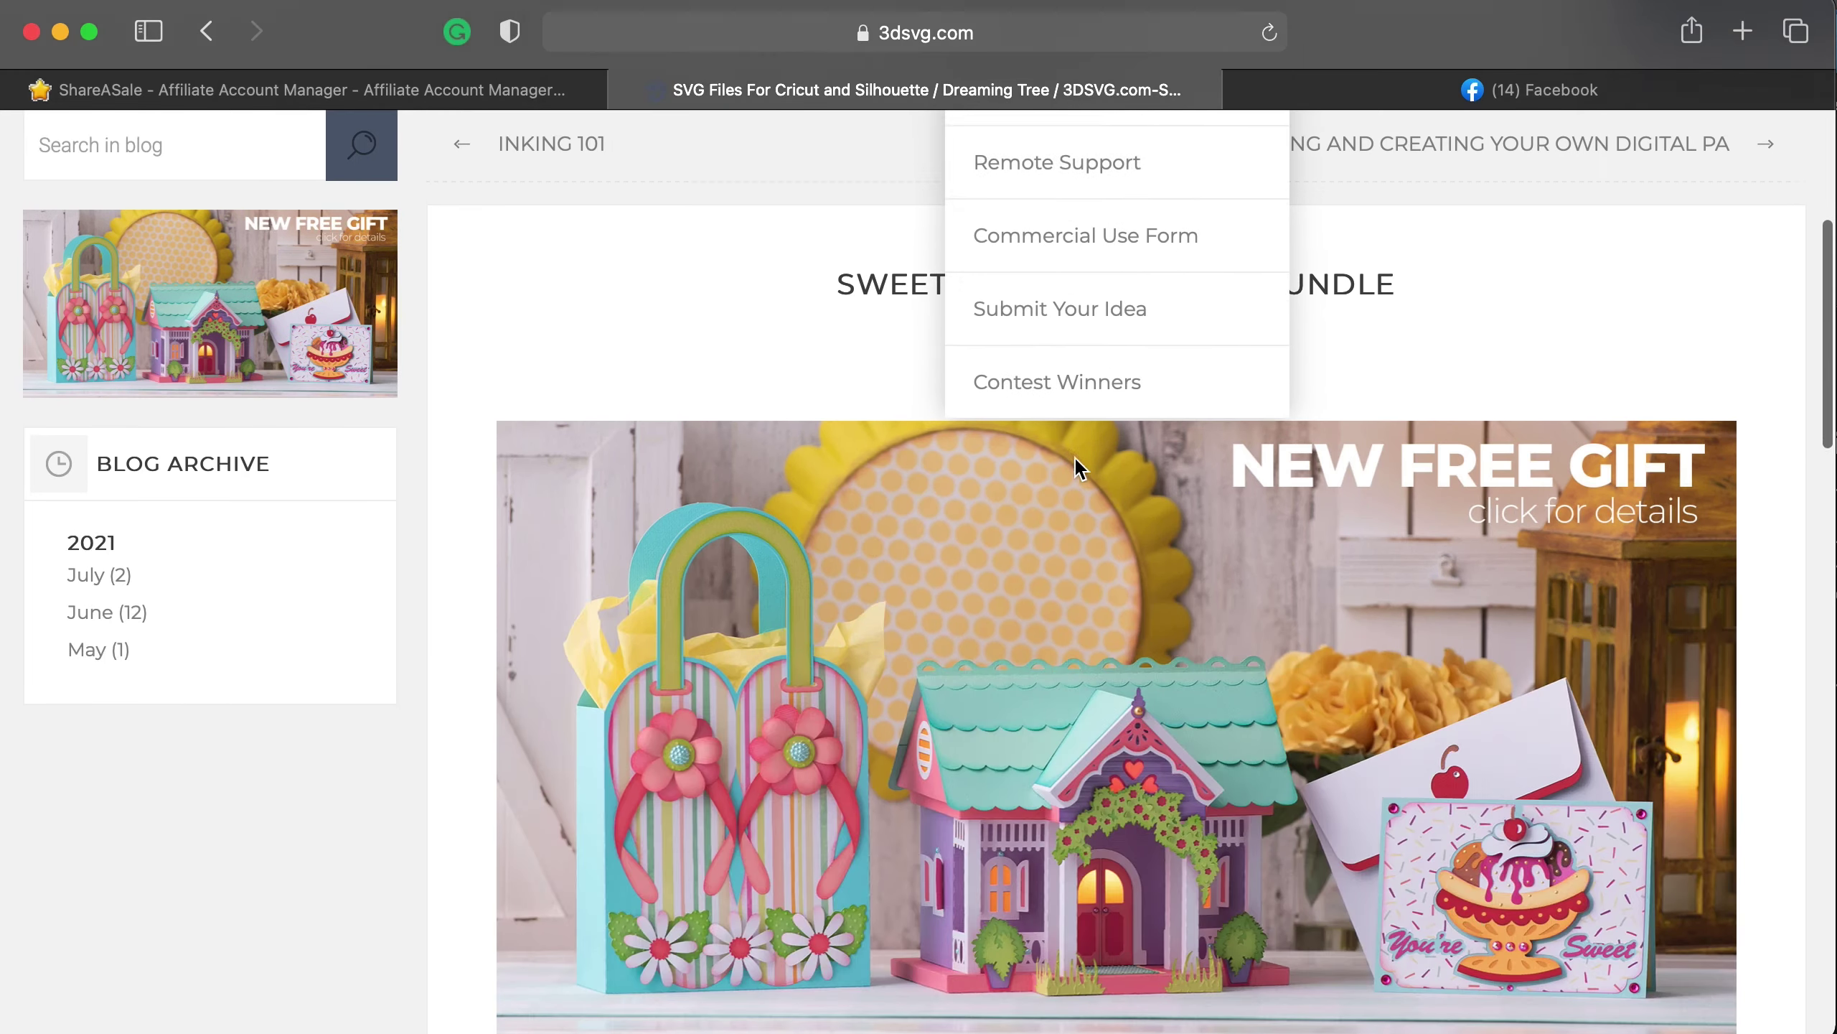
scroll(1076, 461, down, 6)
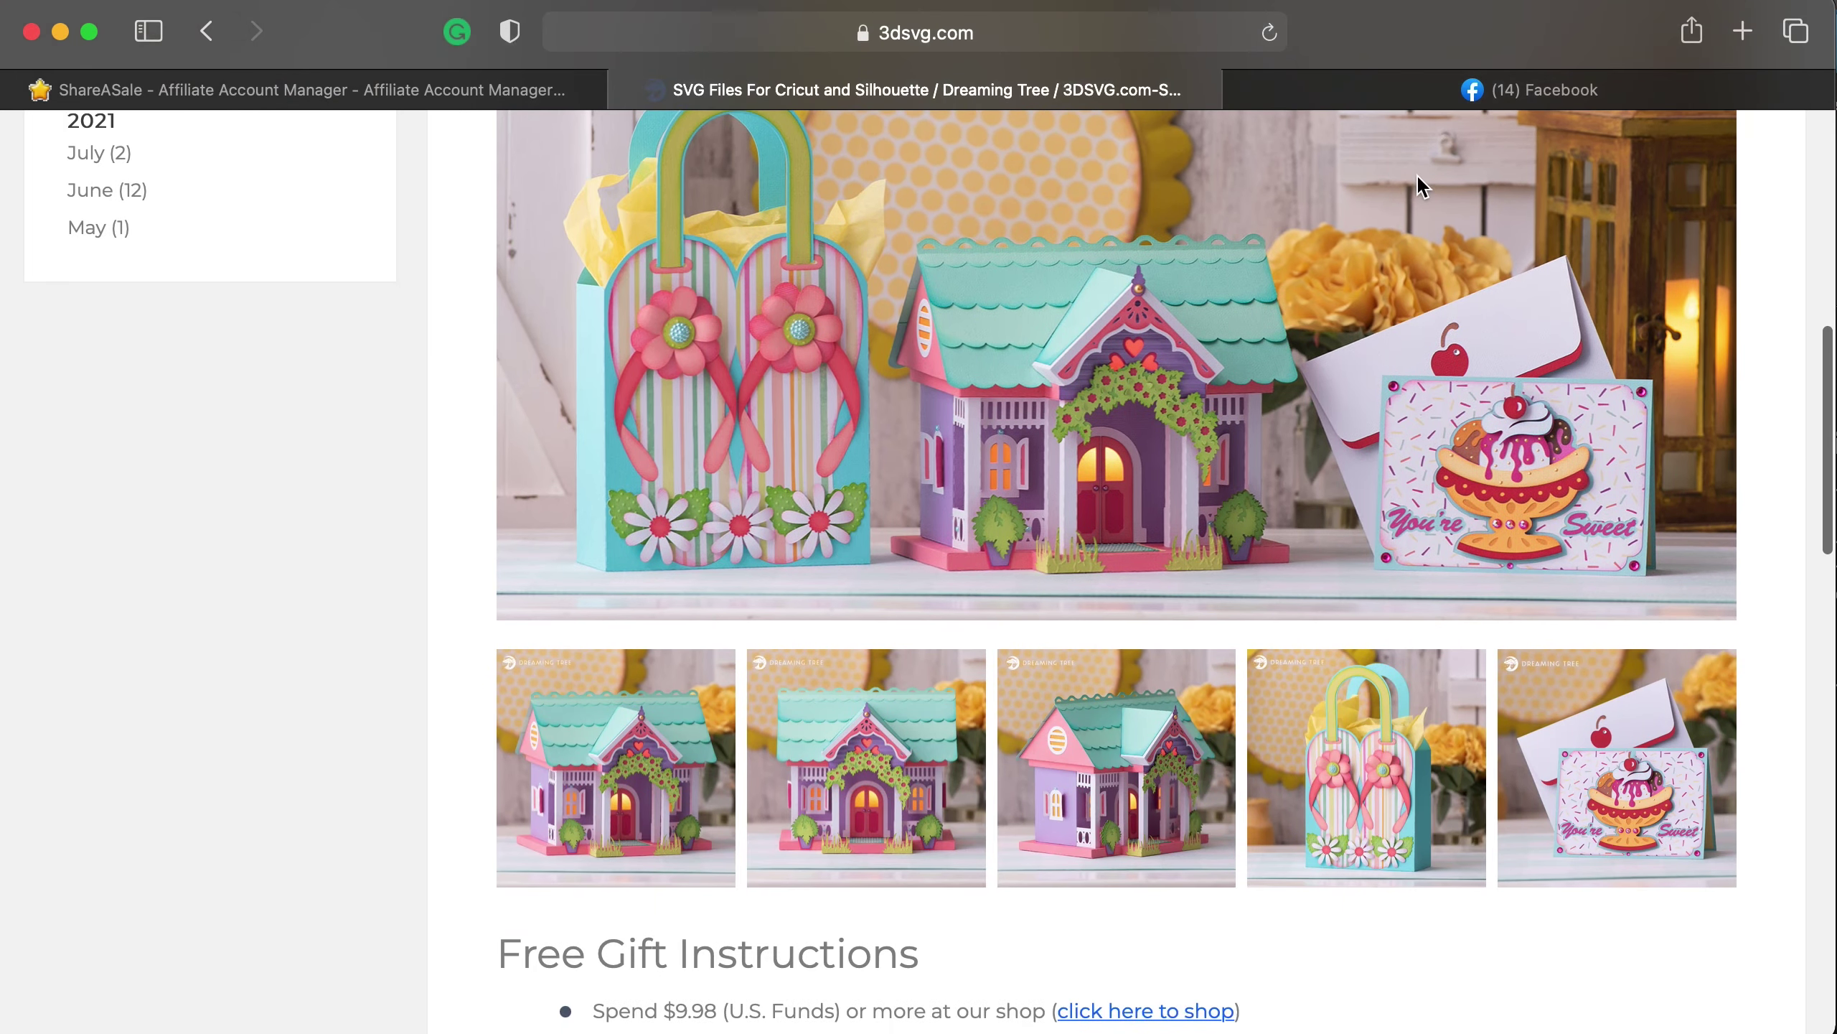
click(1526, 90)
Post the cottage-bundle-2021-136 image with "Message goes here:" and the pasted affiliate link.
scroll(1053, 553, up, 8)
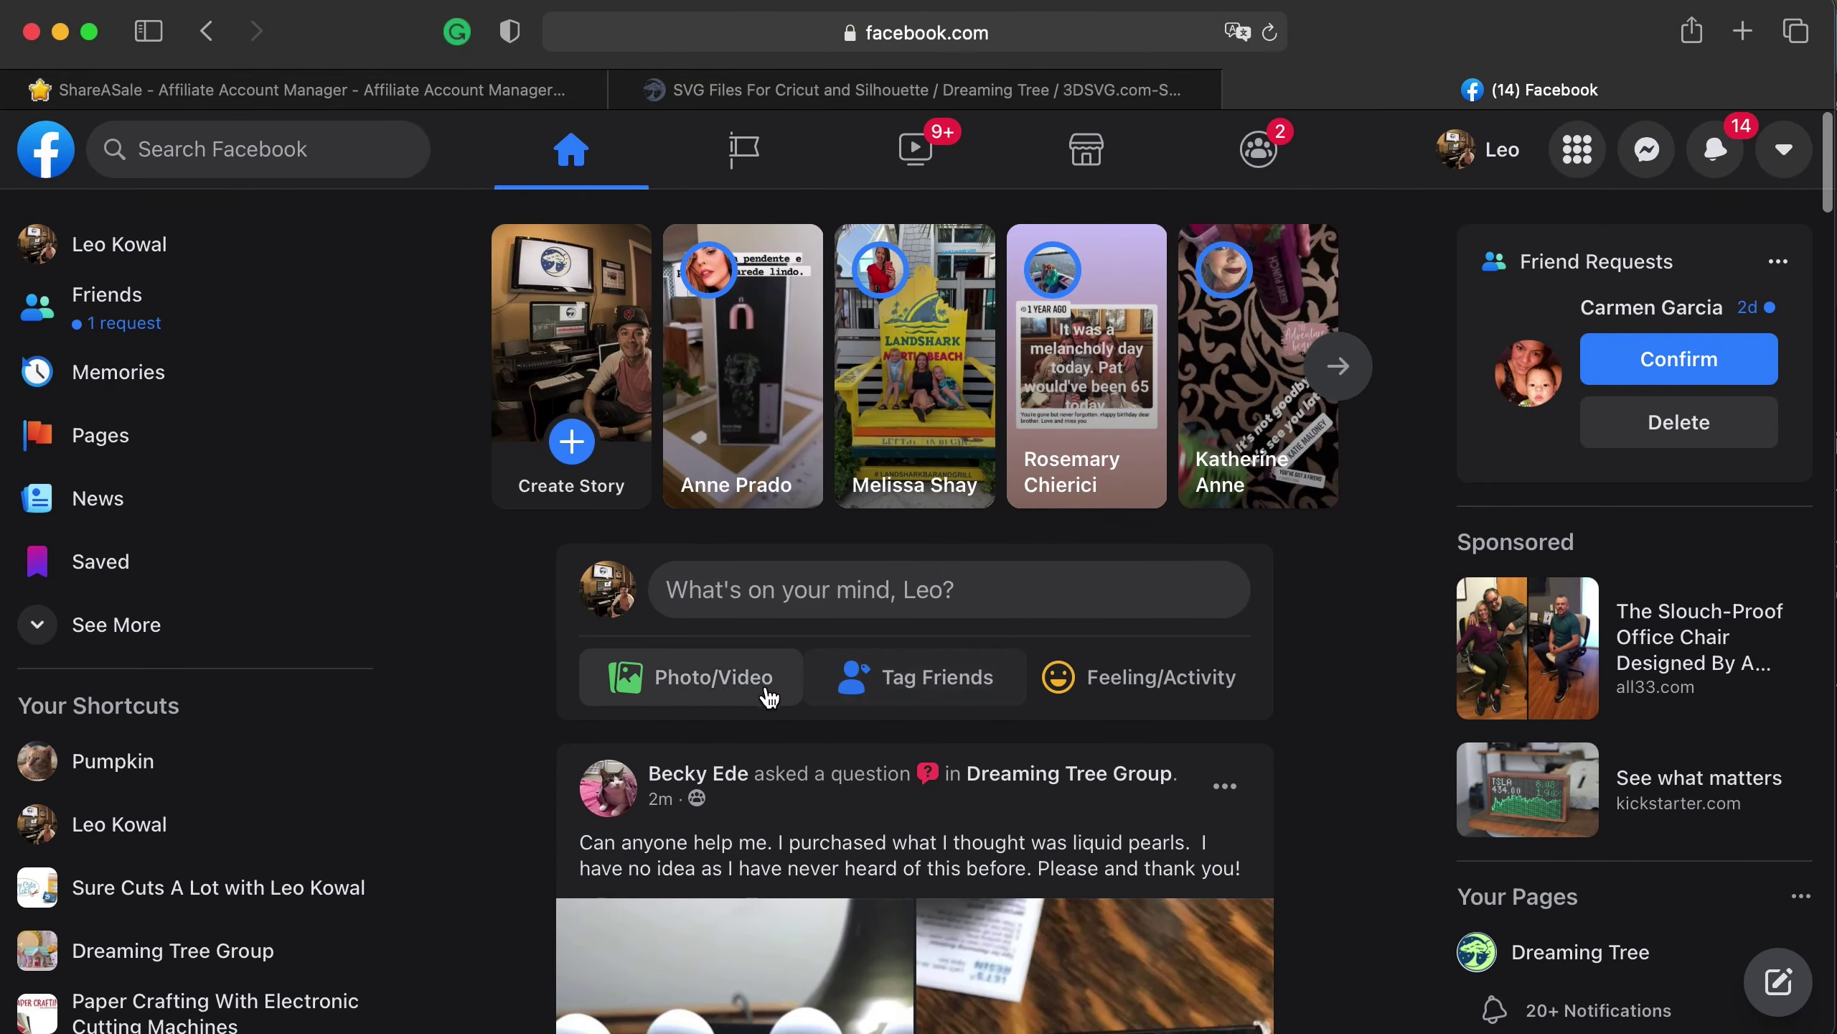
click(768, 696)
scroll(951, 621, down, 4)
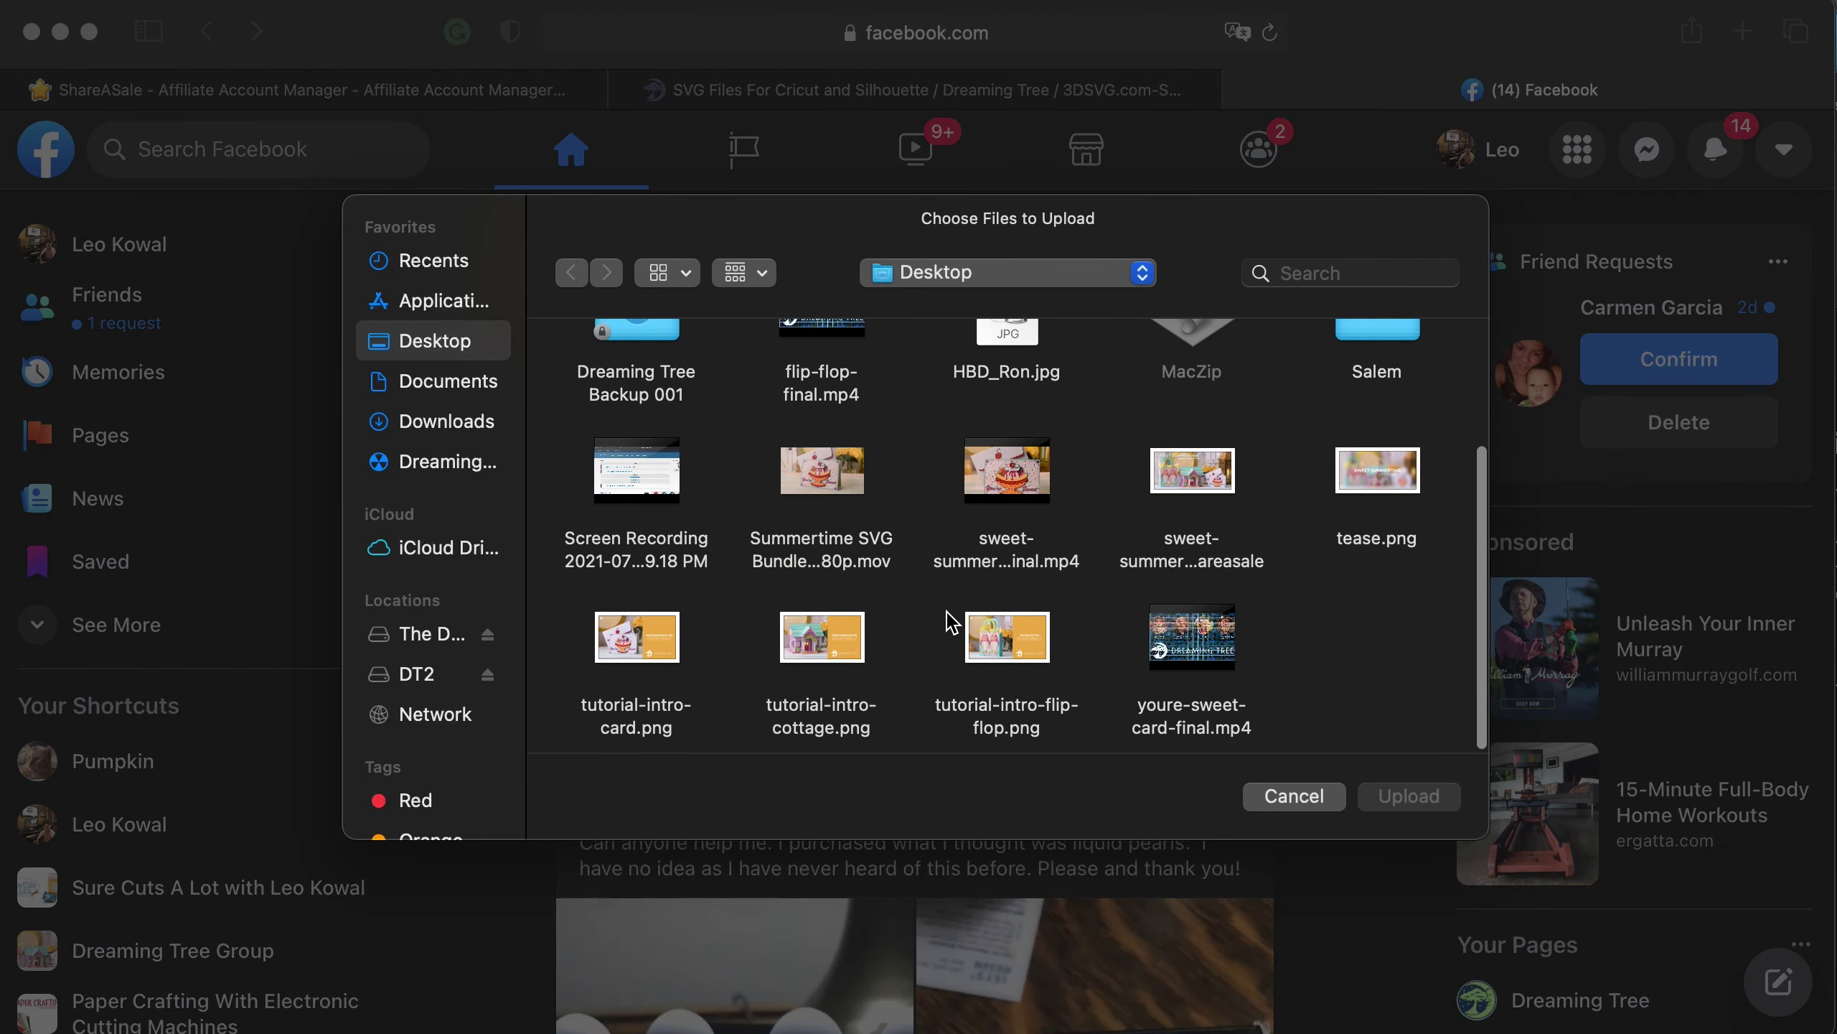
scroll(951, 623, up, 4)
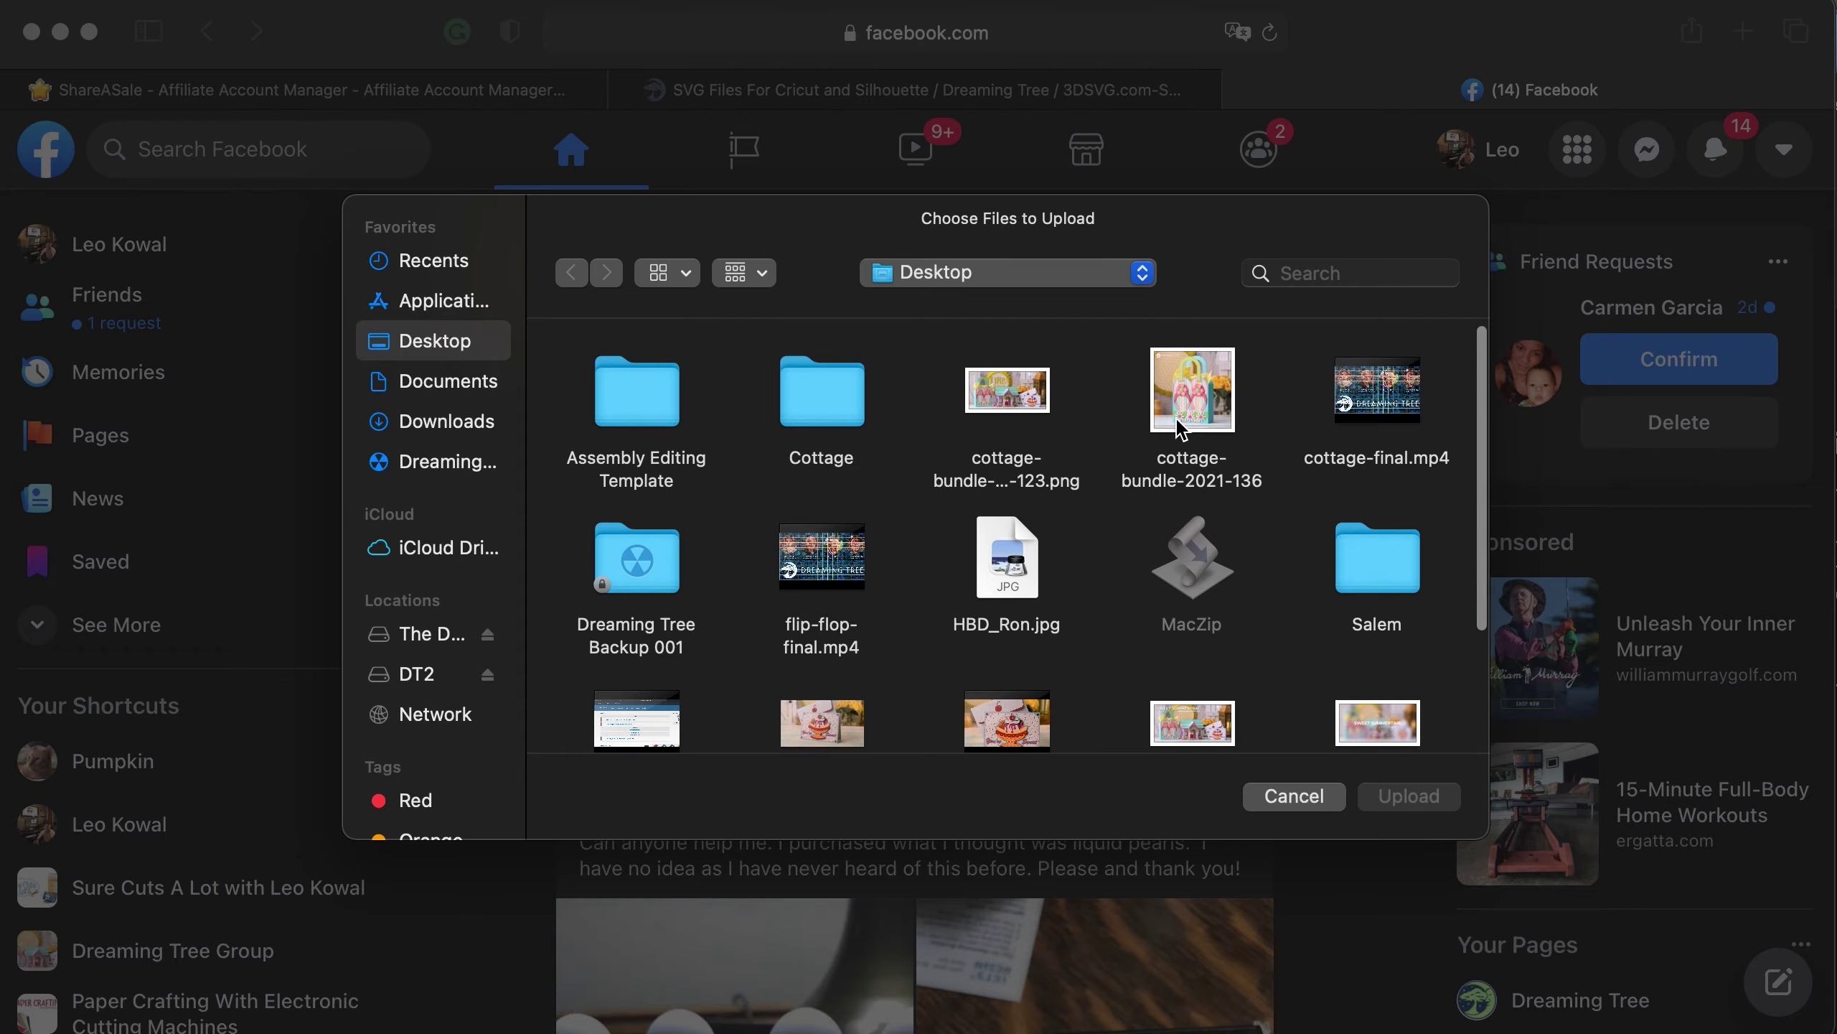
double_click(1181, 429)
scroll(902, 581, down, 3)
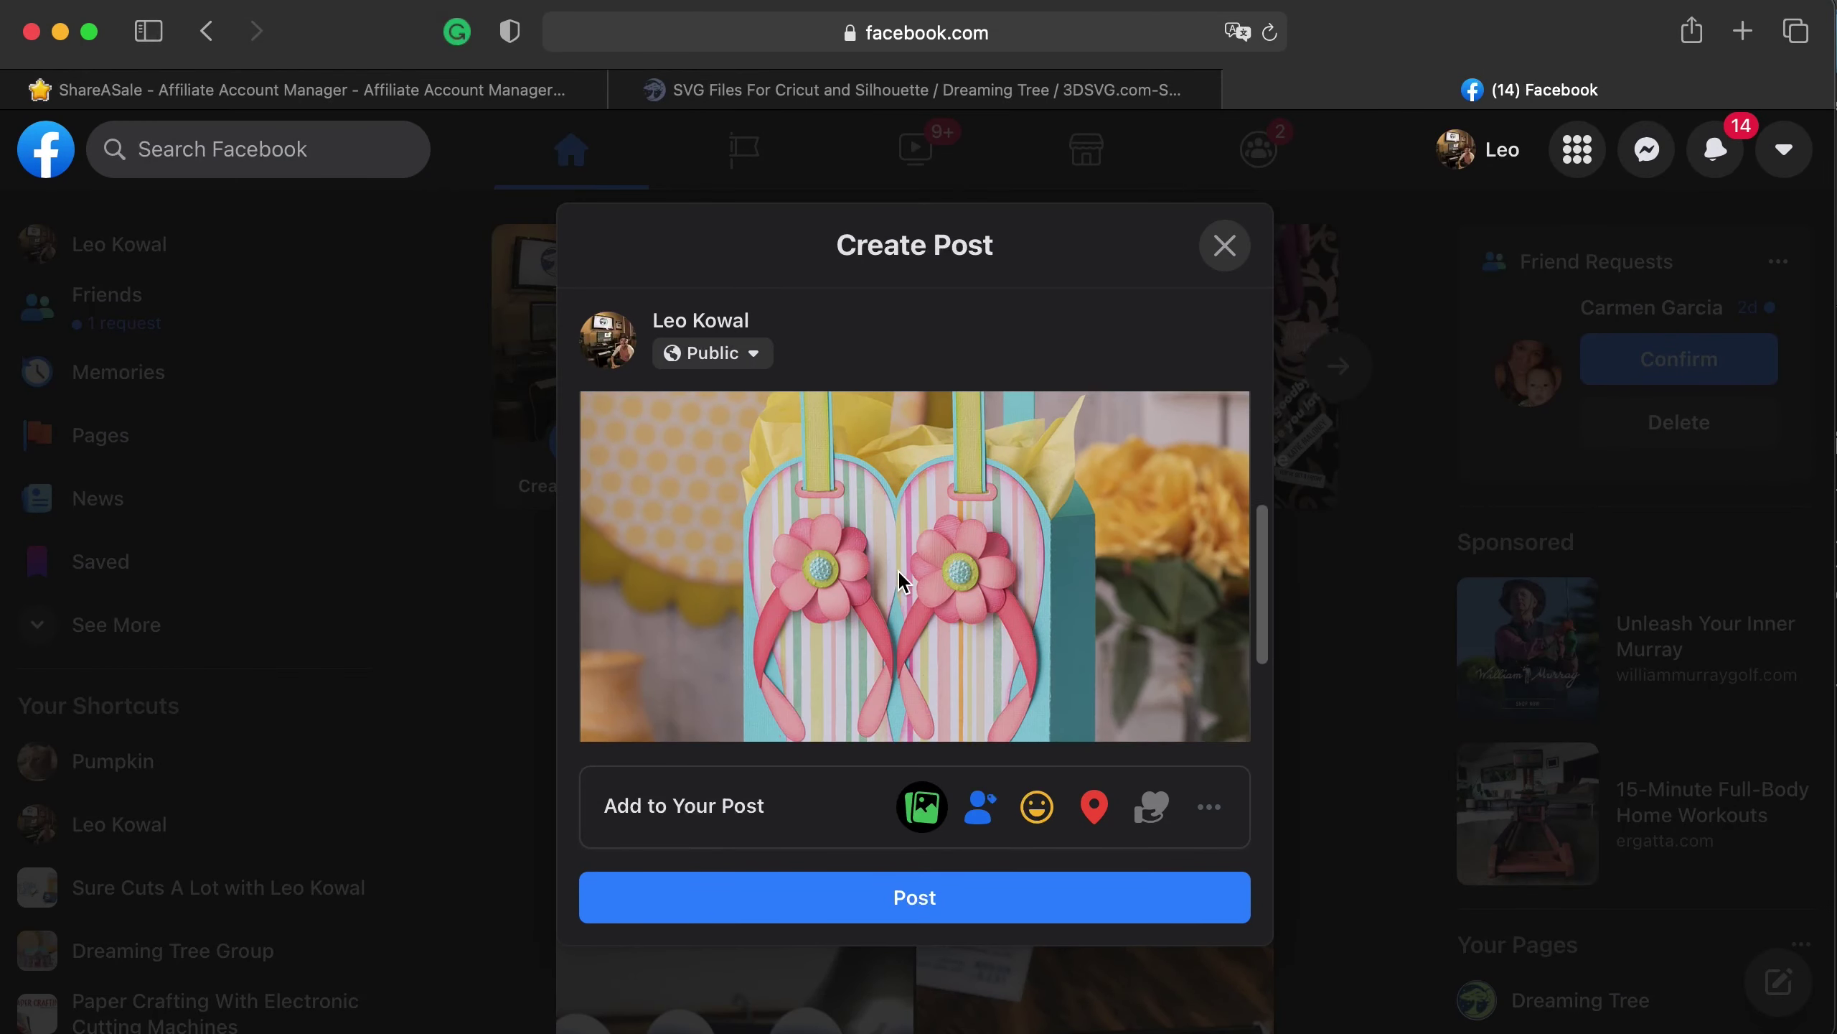
scroll(901, 579, up, 3)
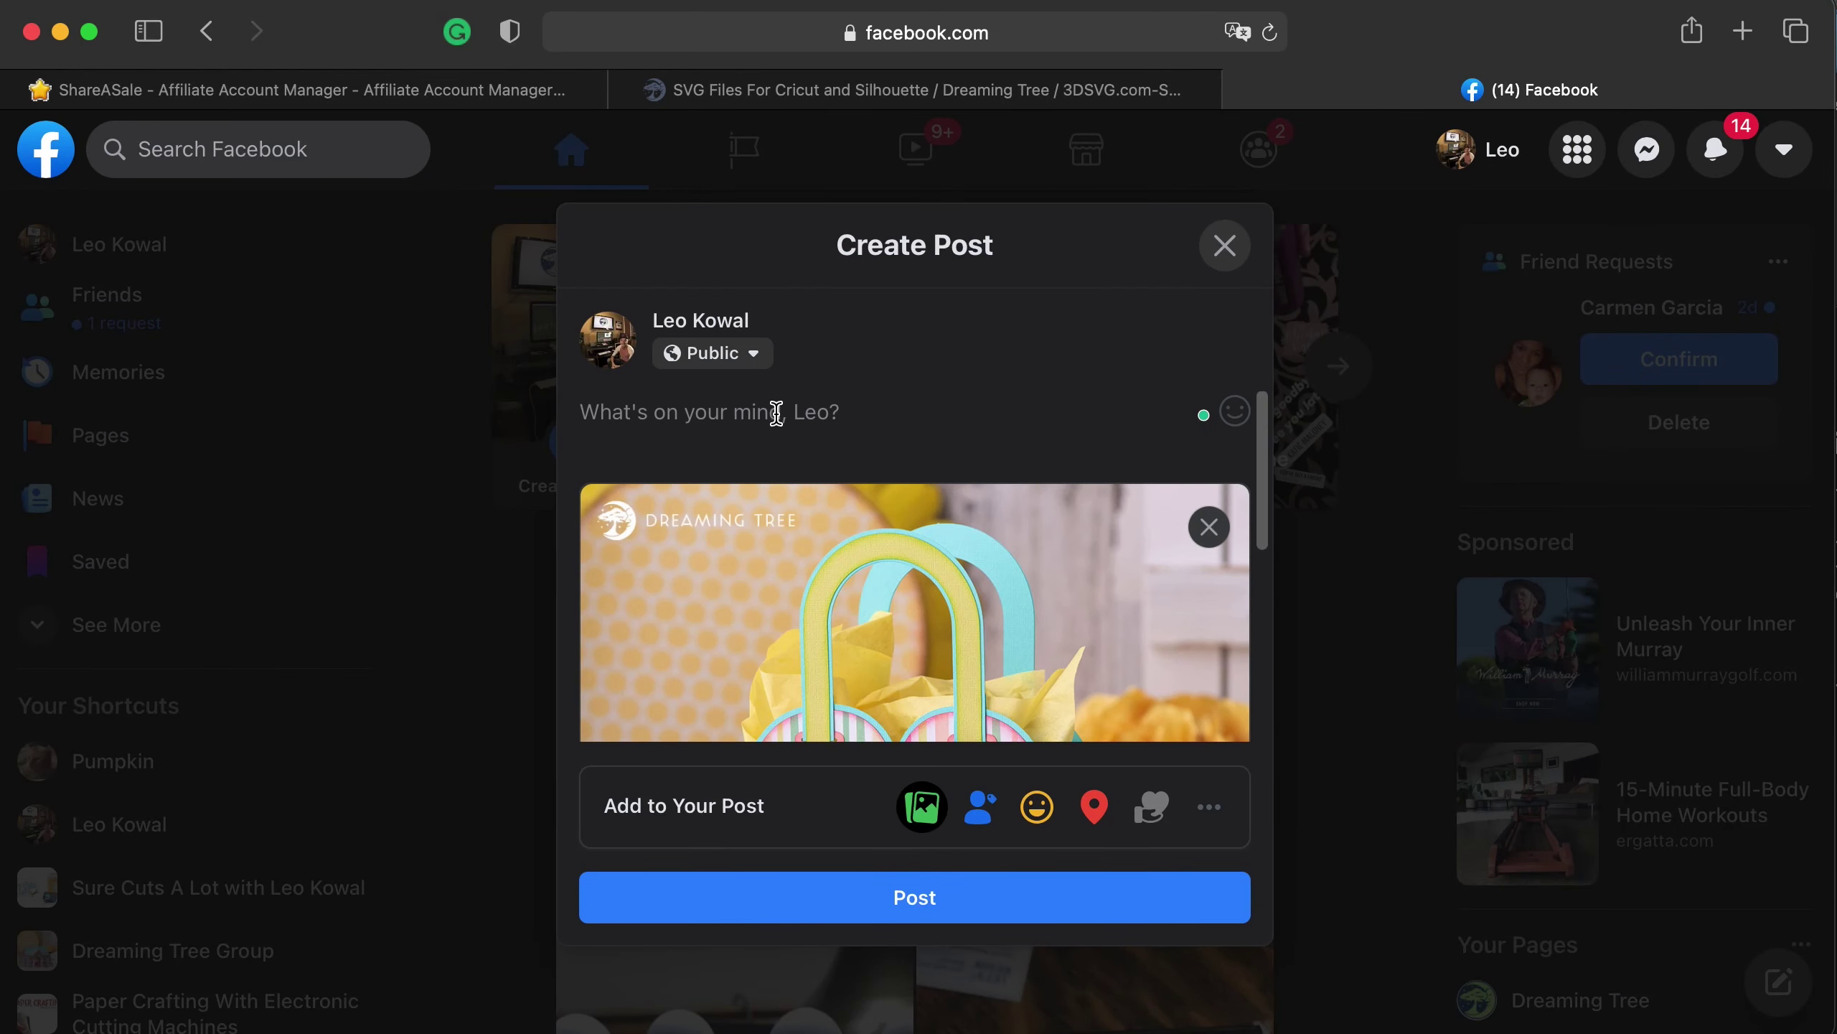
text(Message goes here:)
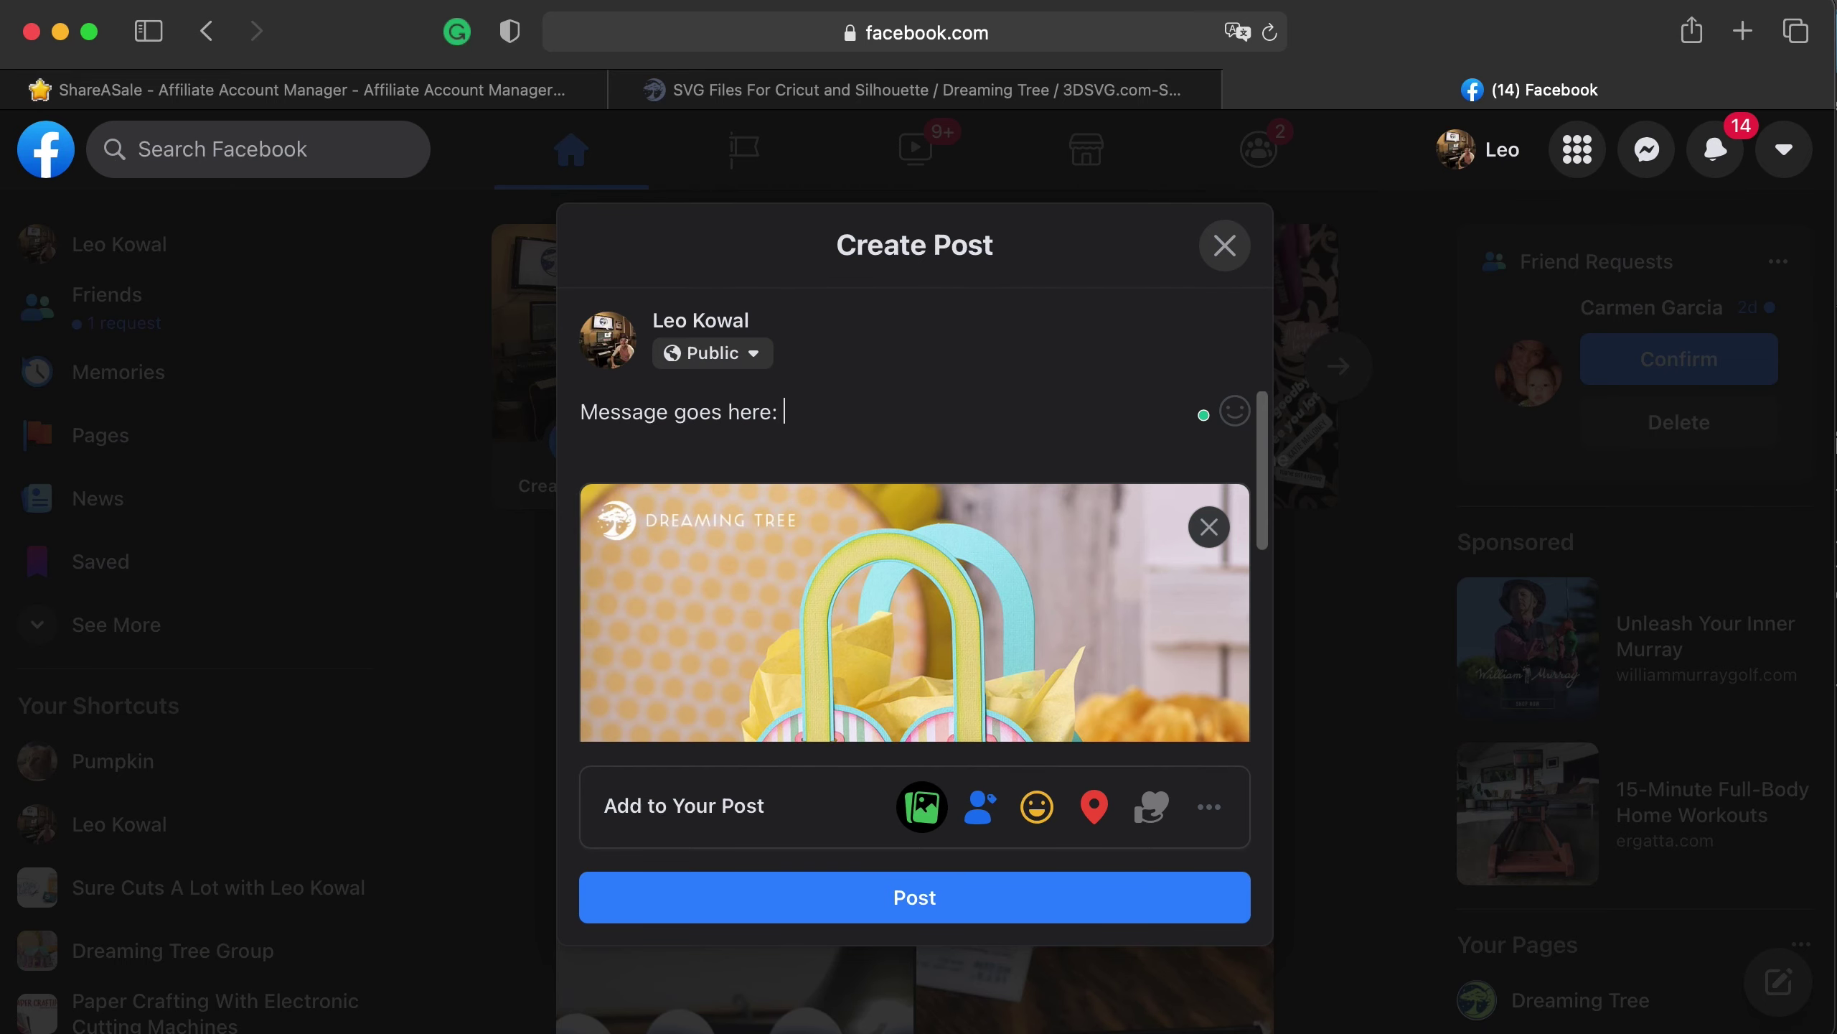
text(https://shareasale.com/r.cfm?b=1811964&u=1407525&m=102697&urllink=&afftrack=)
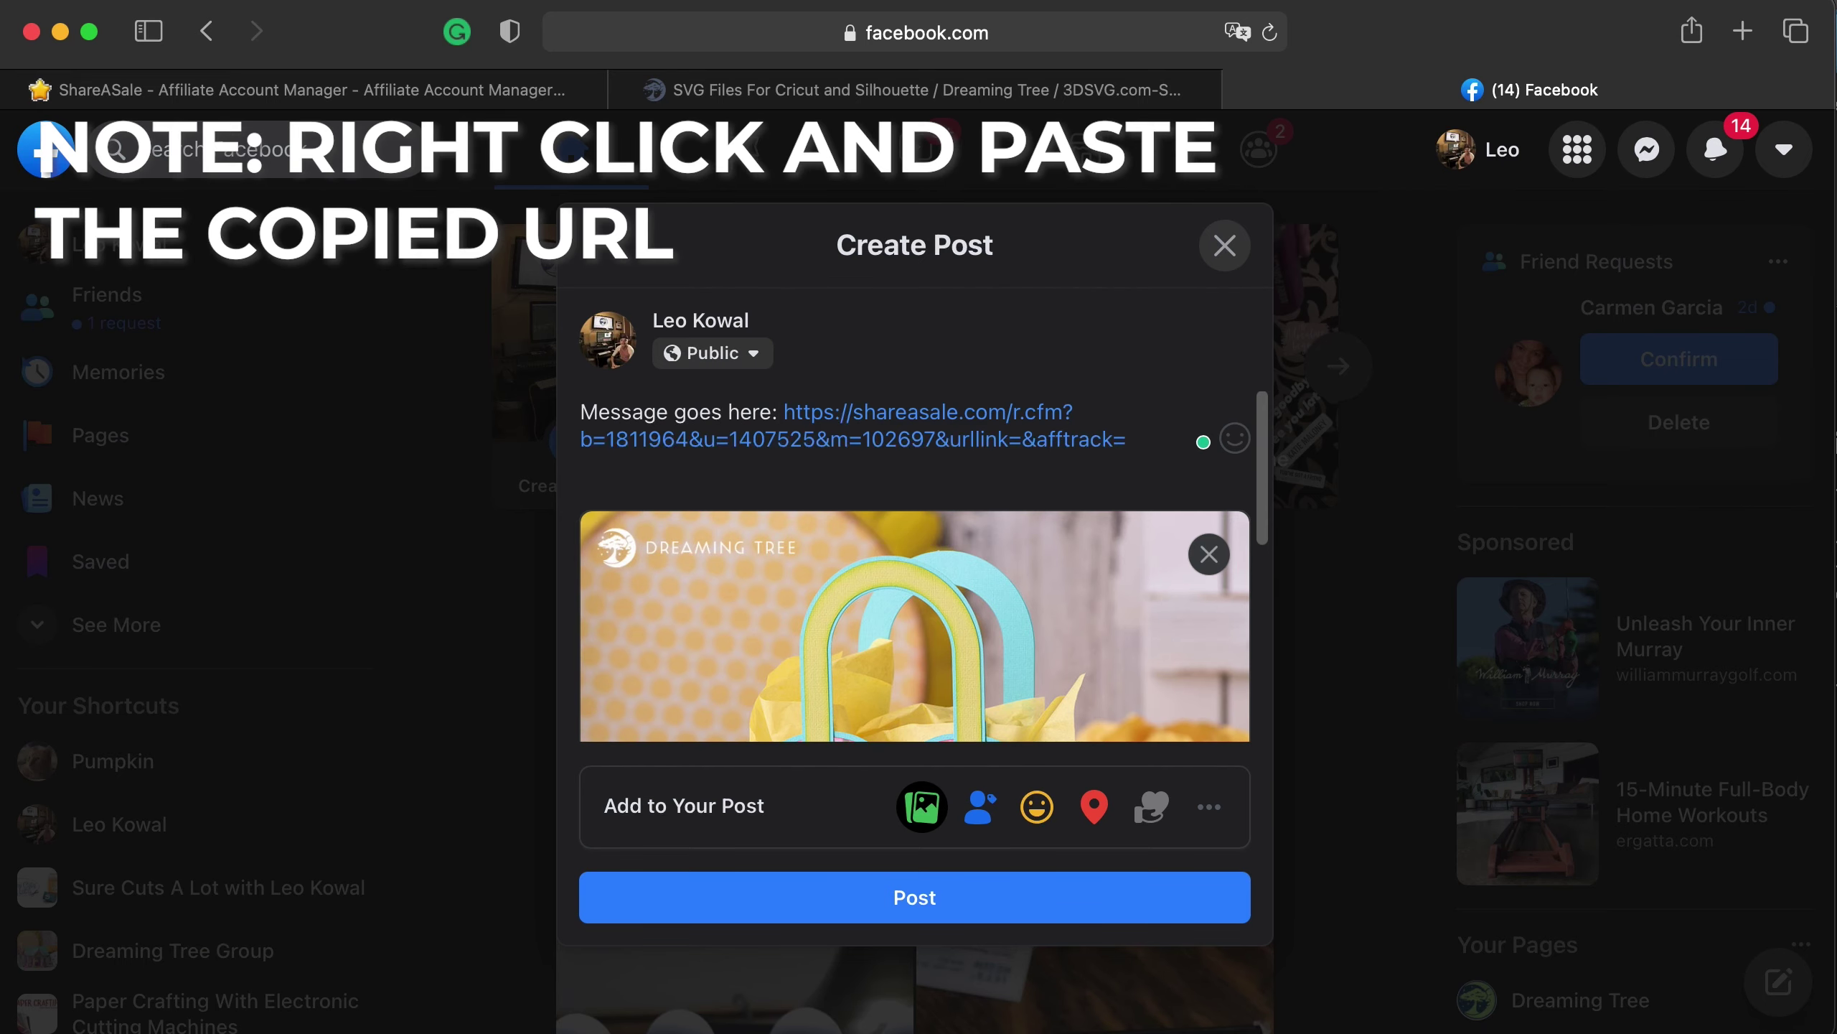
click(962, 900)
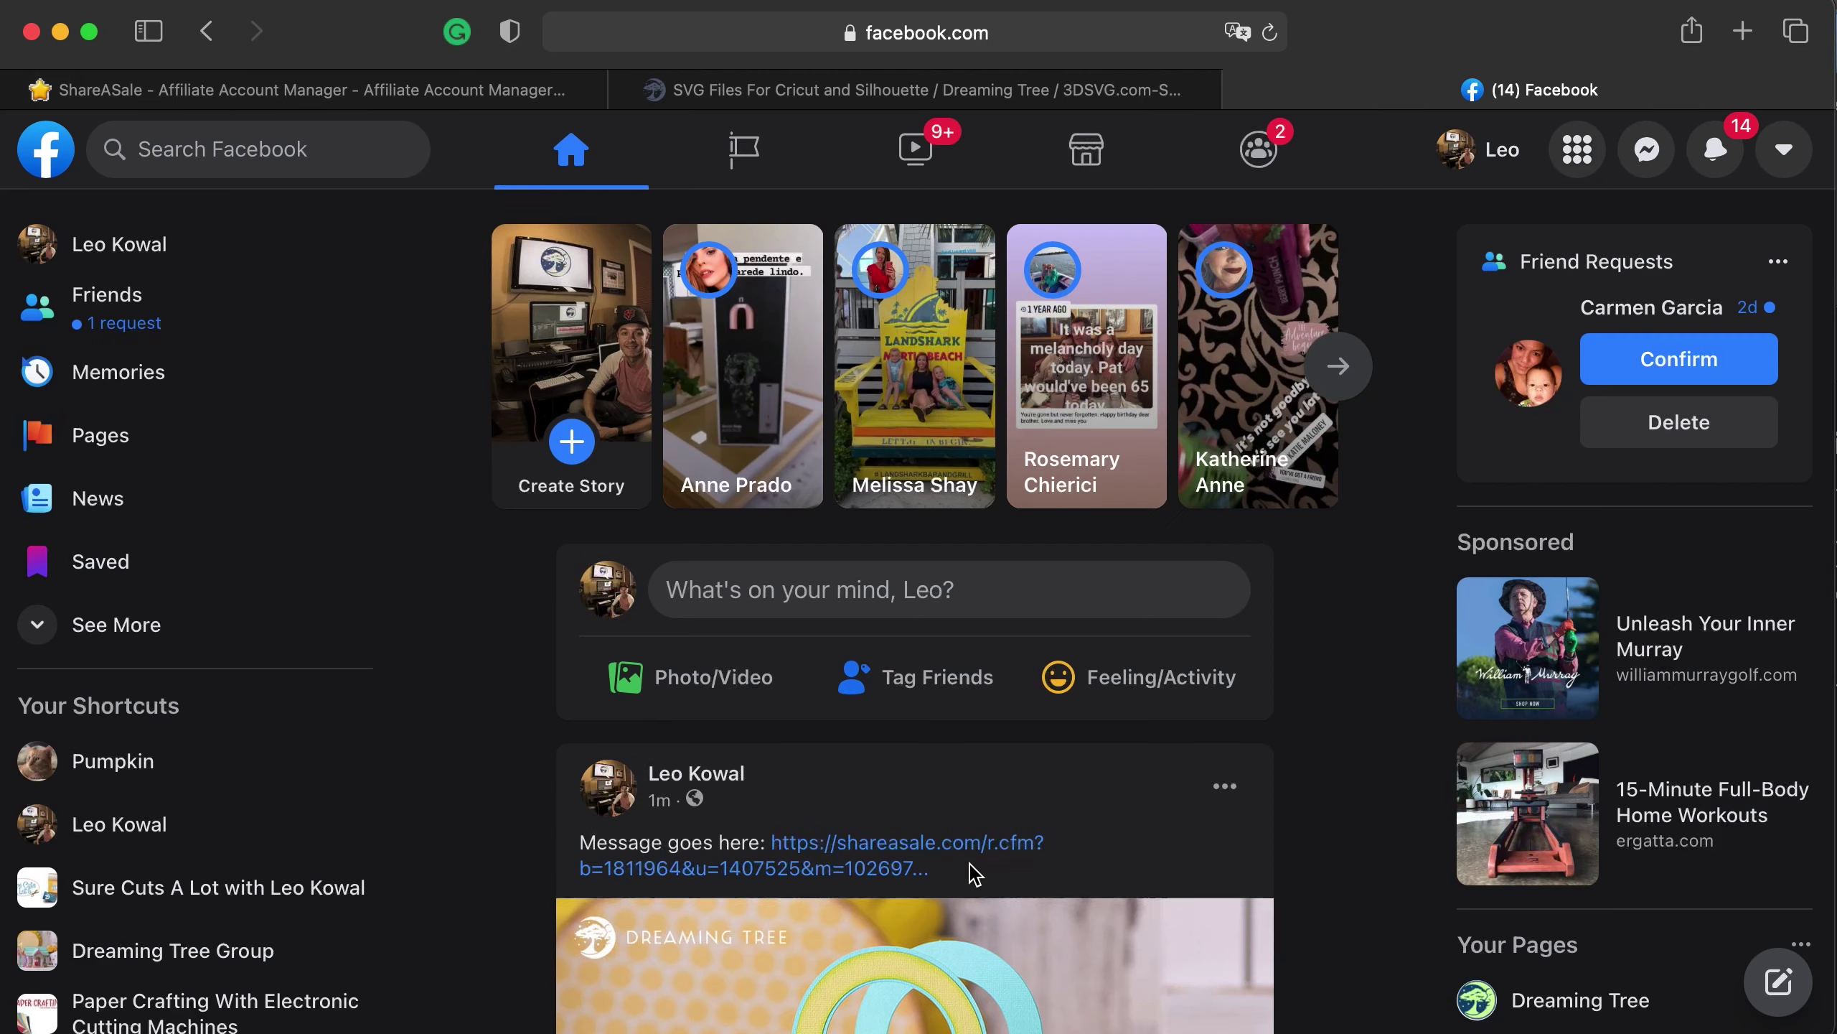
Follow the post's shareasale link and check the landing page's sscid-tagged address.
scroll(933, 746, down, 2)
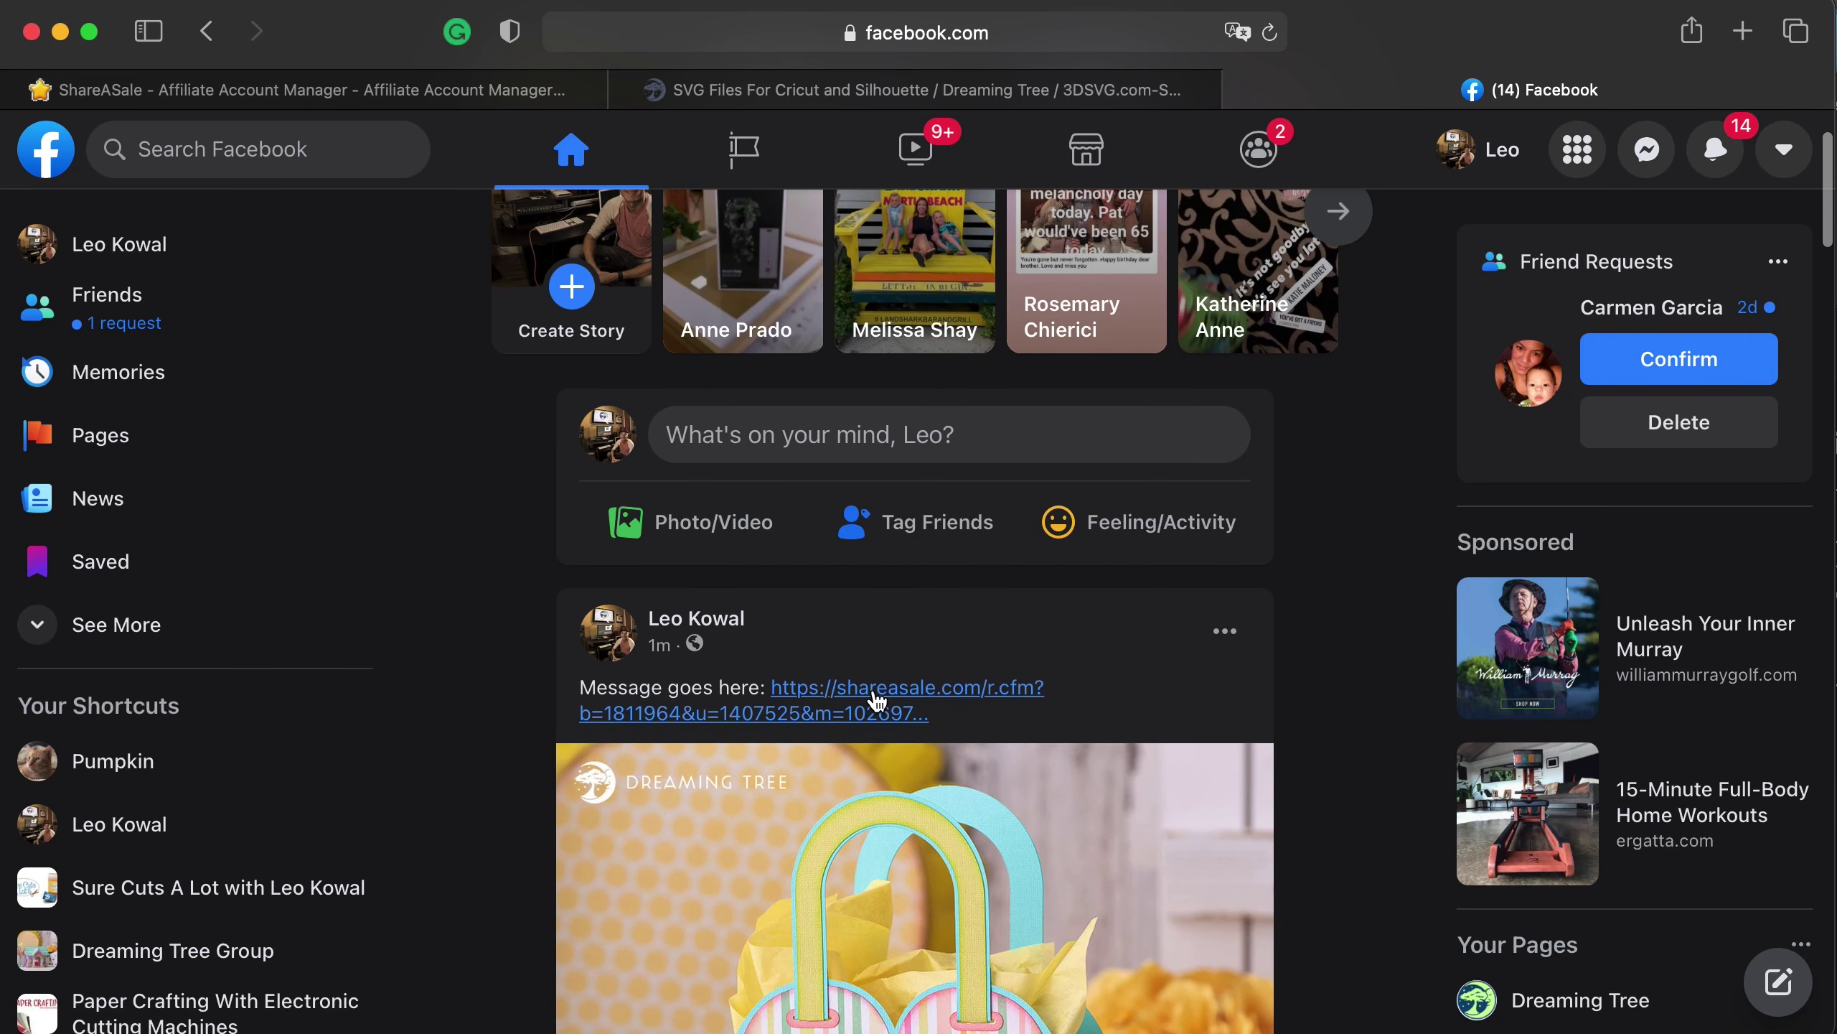
click(875, 699)
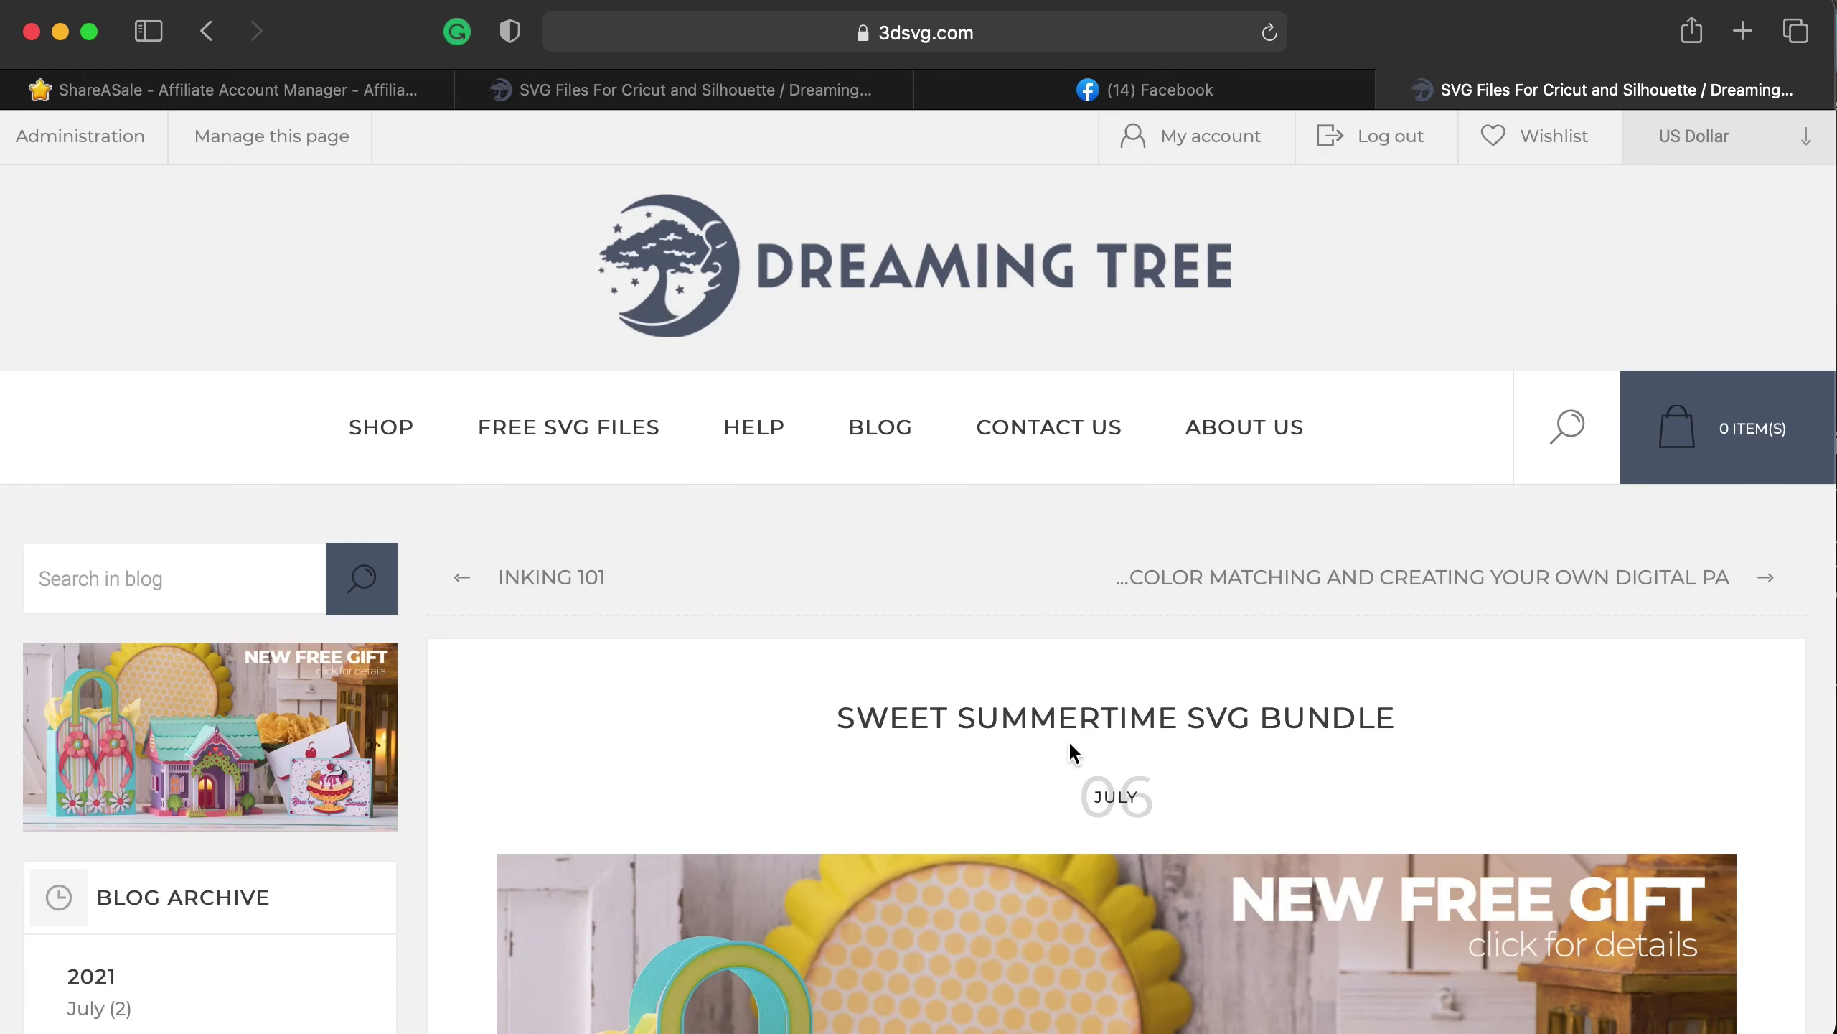
scroll(1070, 753, down, 10)
scroll(1070, 753, up, 9)
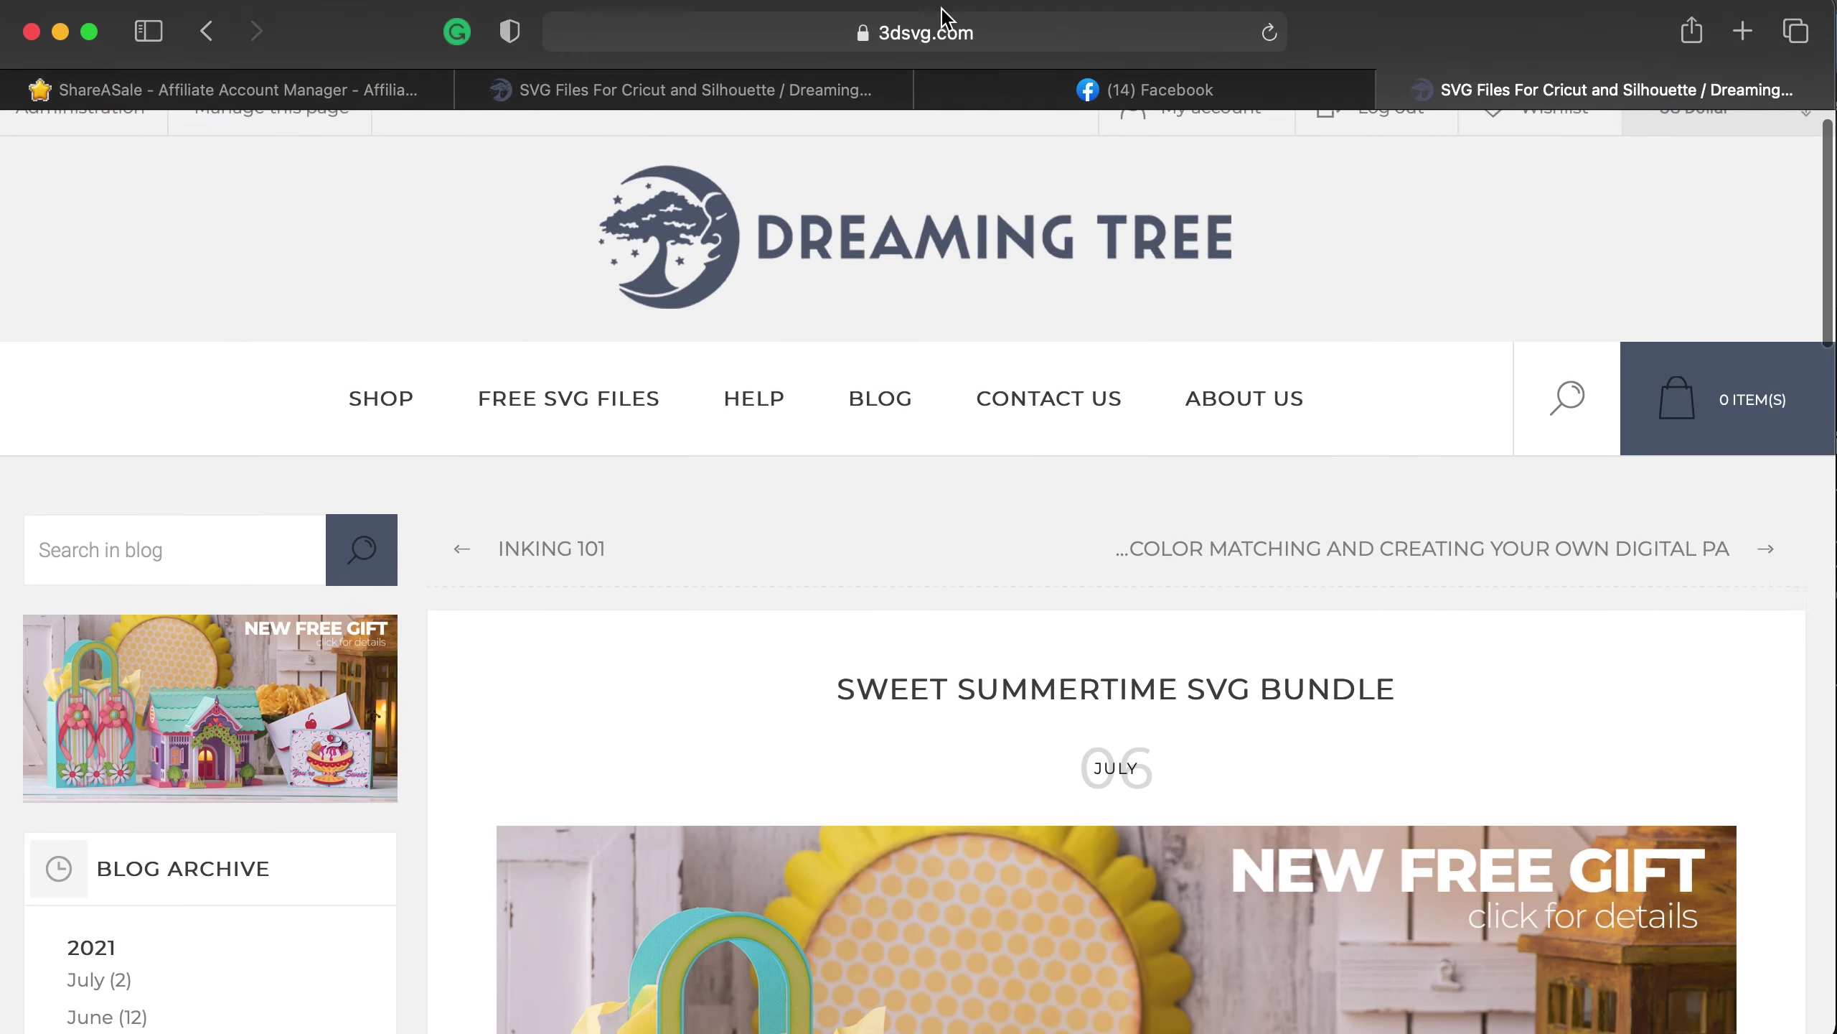
click(977, 34)
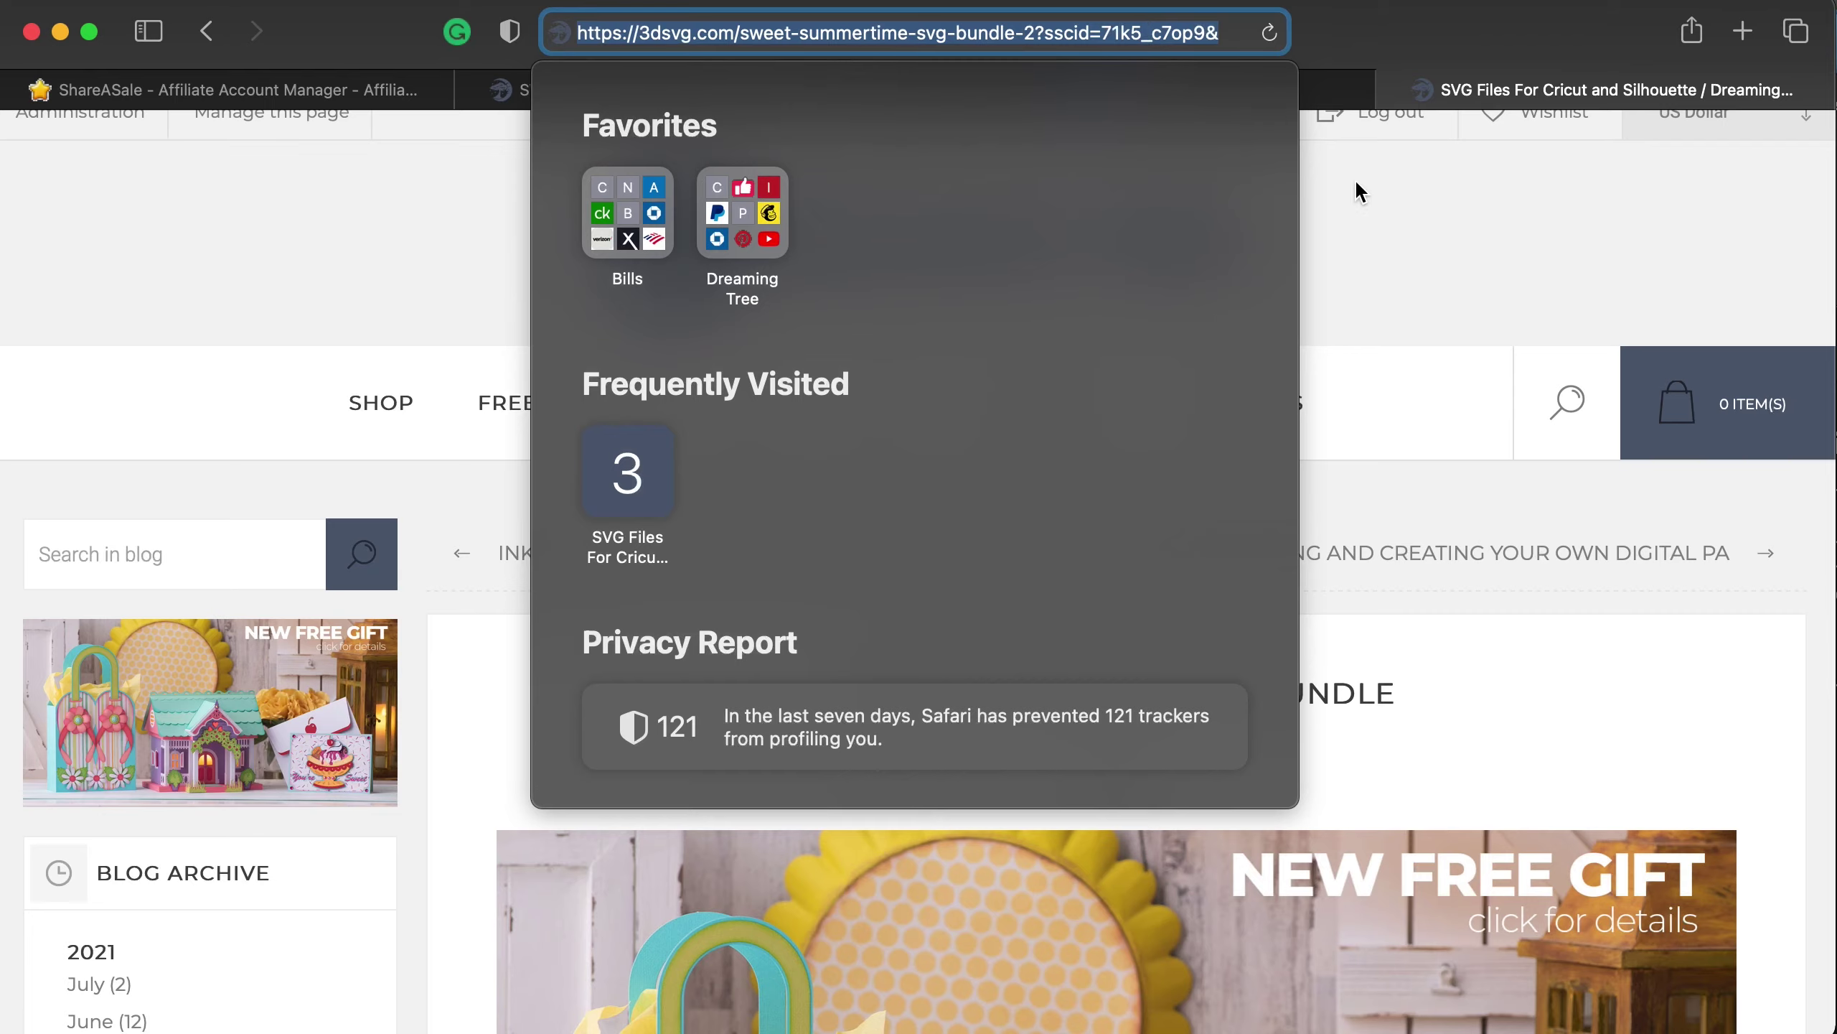